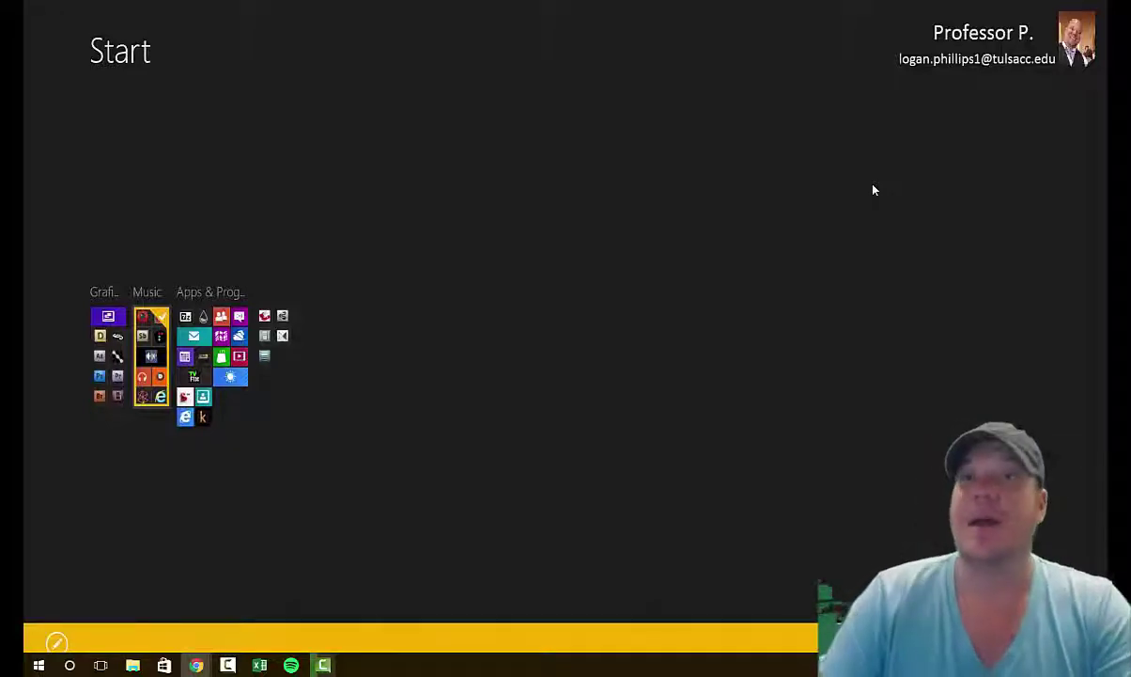
Step: Bring the Blackboard course window forward and open its SimNet page from the course menu
mouse_move(196, 665)
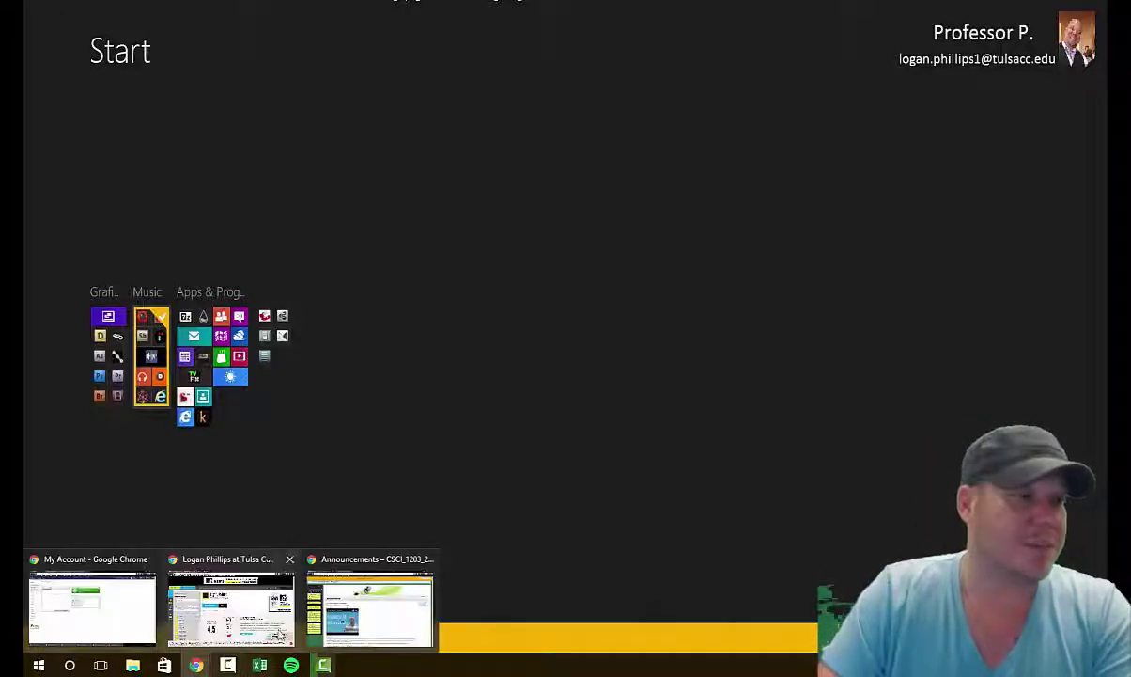
left_click(373, 611)
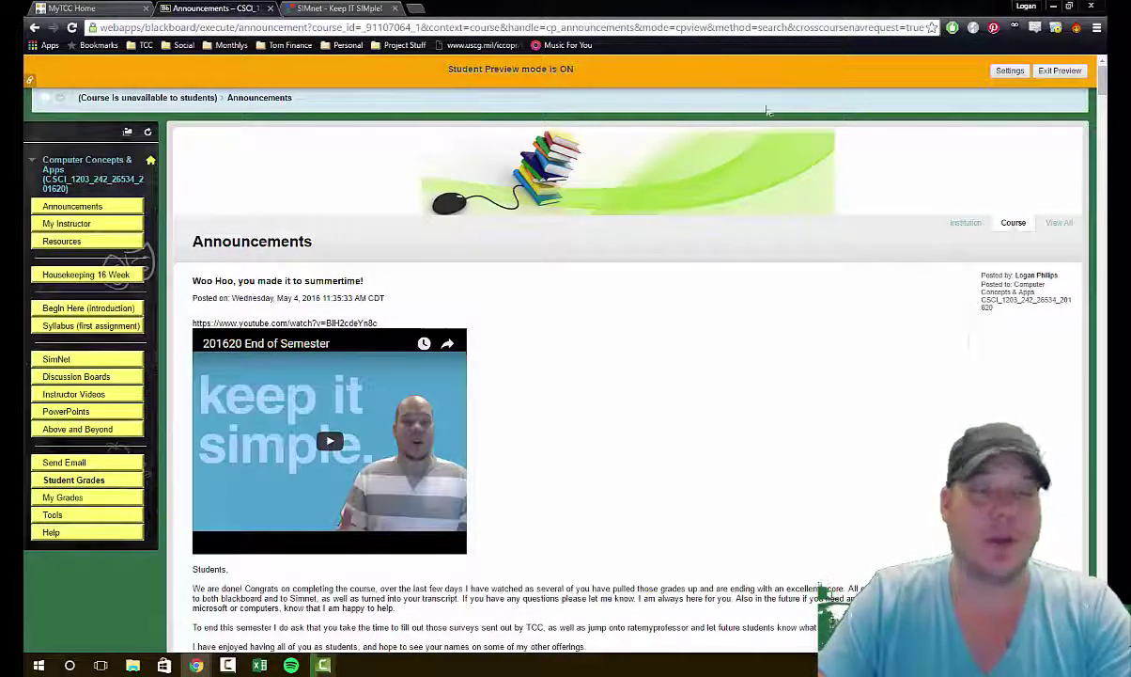
left_click(56, 360)
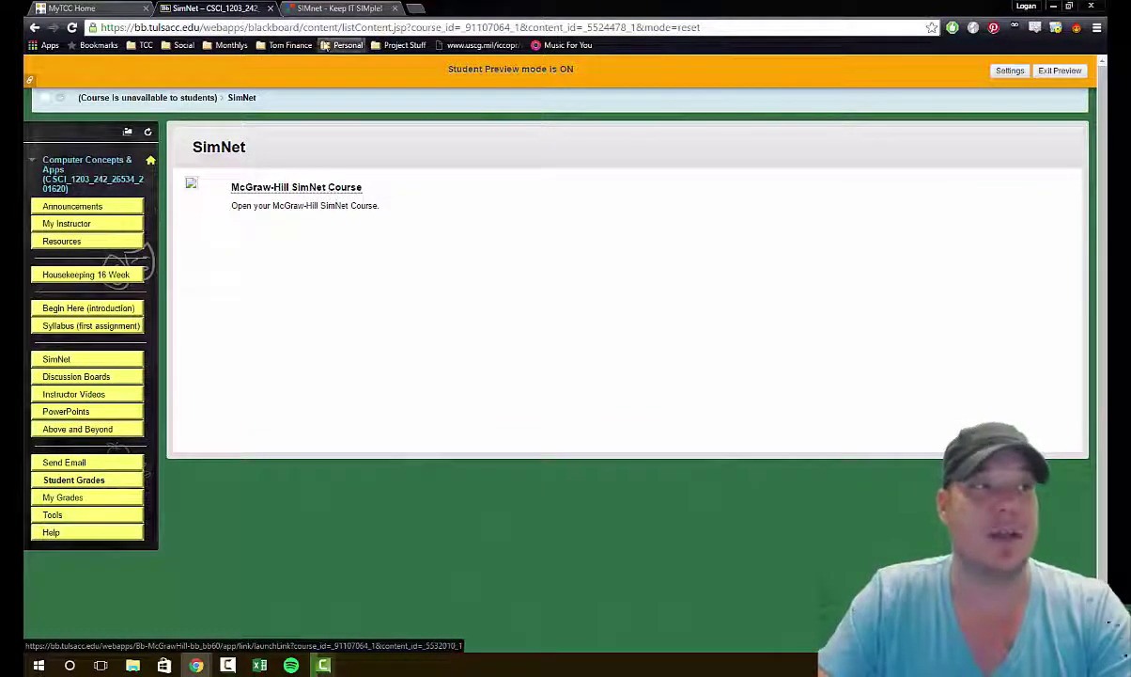
Step: Switch to the 'SIMnet - Keep IT SIMple!' tab and briefly highlight its sign-in web address
left_click(340, 7)
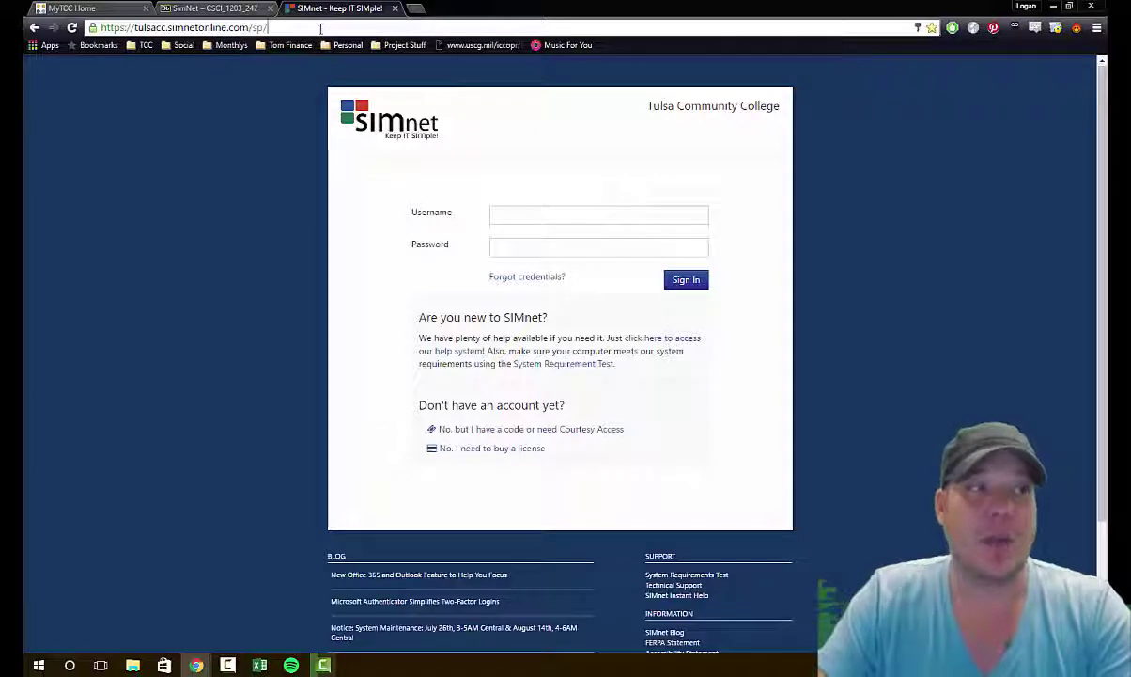
left_click_drag(268, 27, 94, 27)
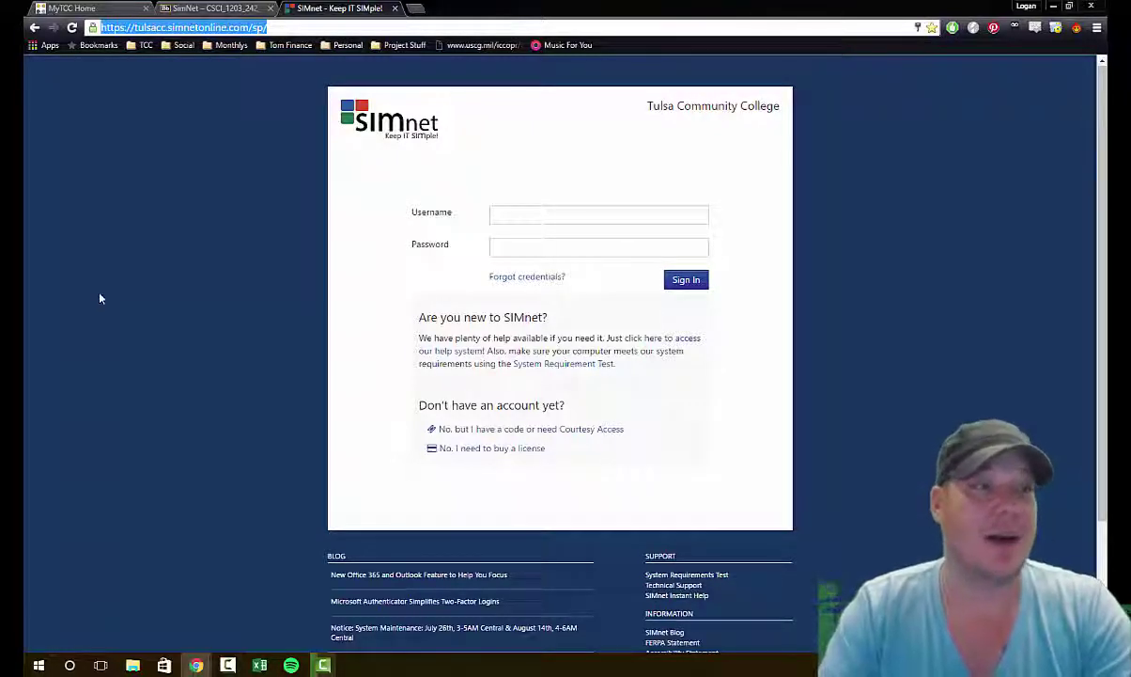
left_click(100, 298)
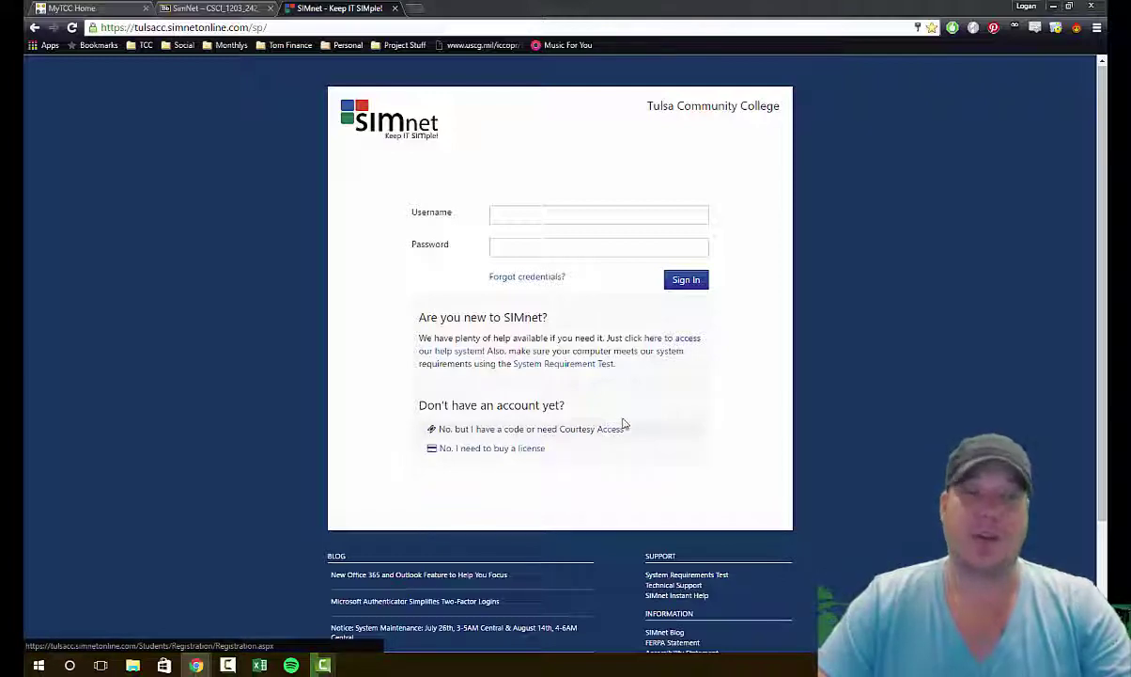
Step: Start buying a license, answer Yes to Tulsa Community College and No to a username, and accept the agreement
left_click(489, 455)
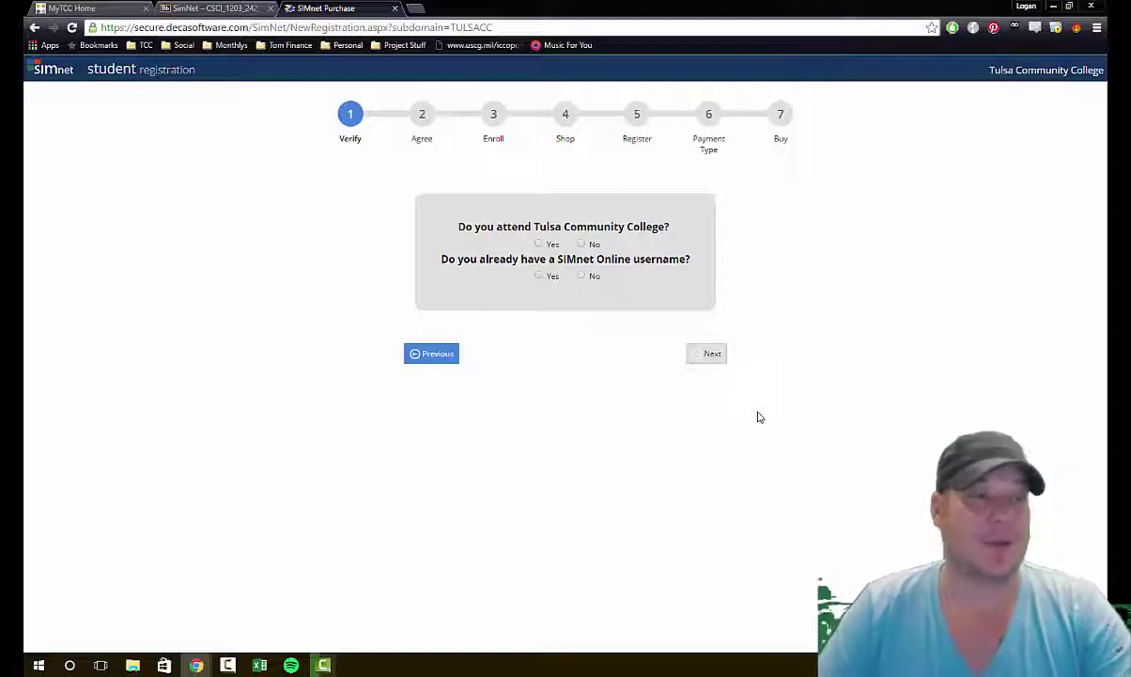
left_click(539, 244)
left_click(582, 276)
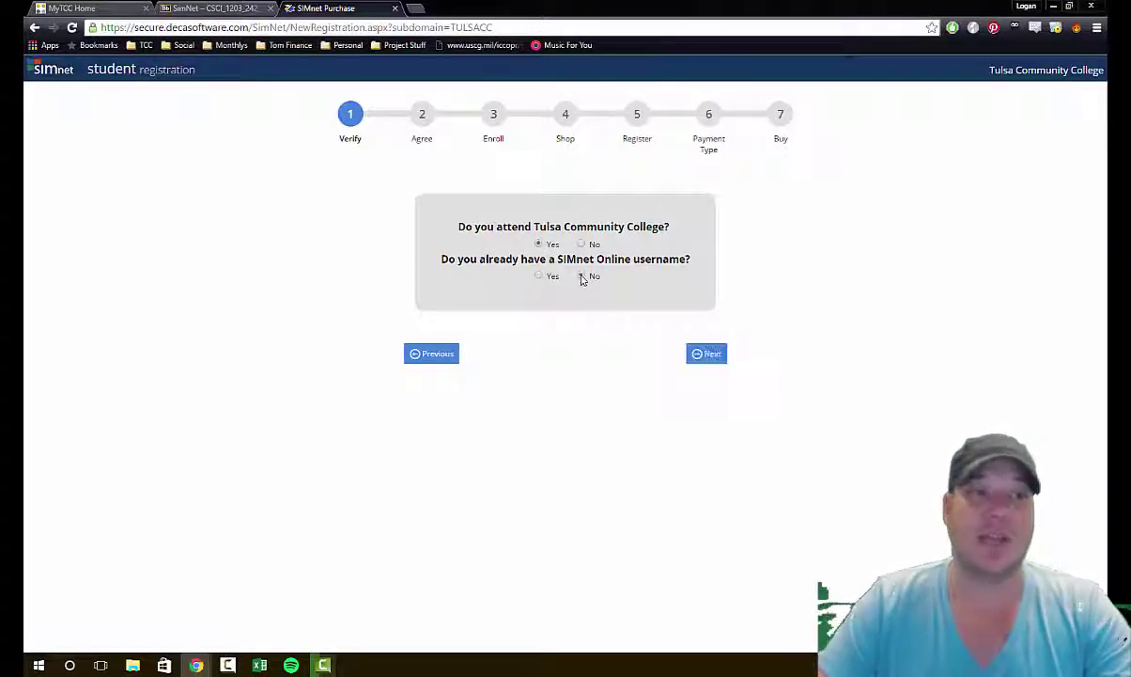
left_click(695, 363)
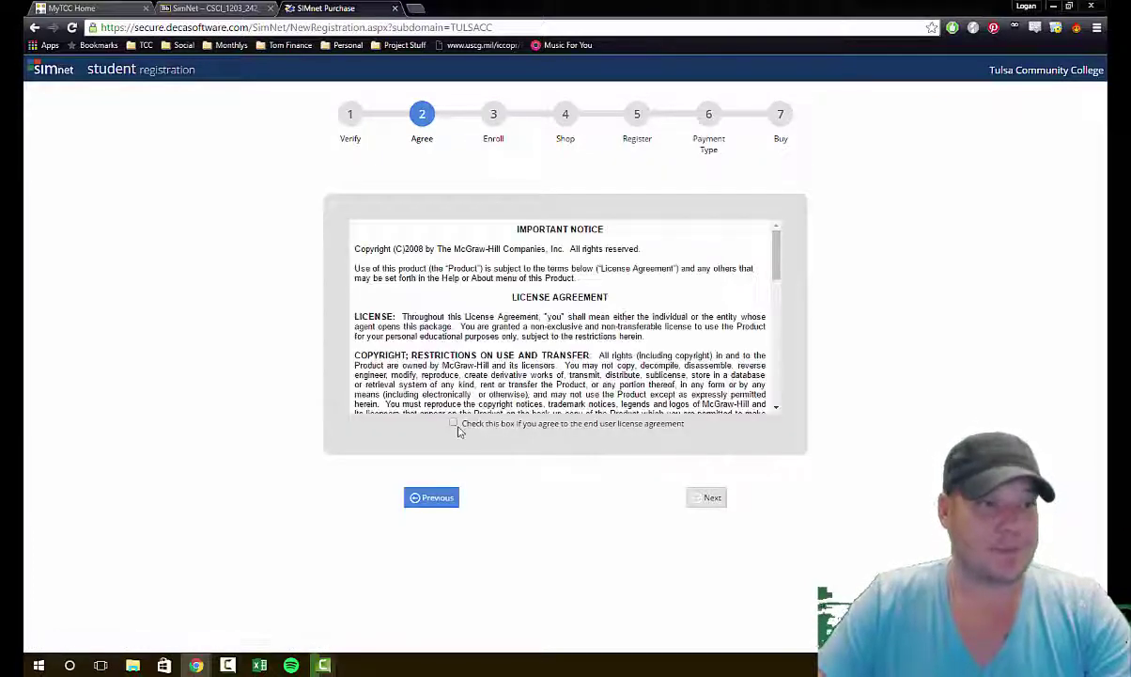
left_click(453, 423)
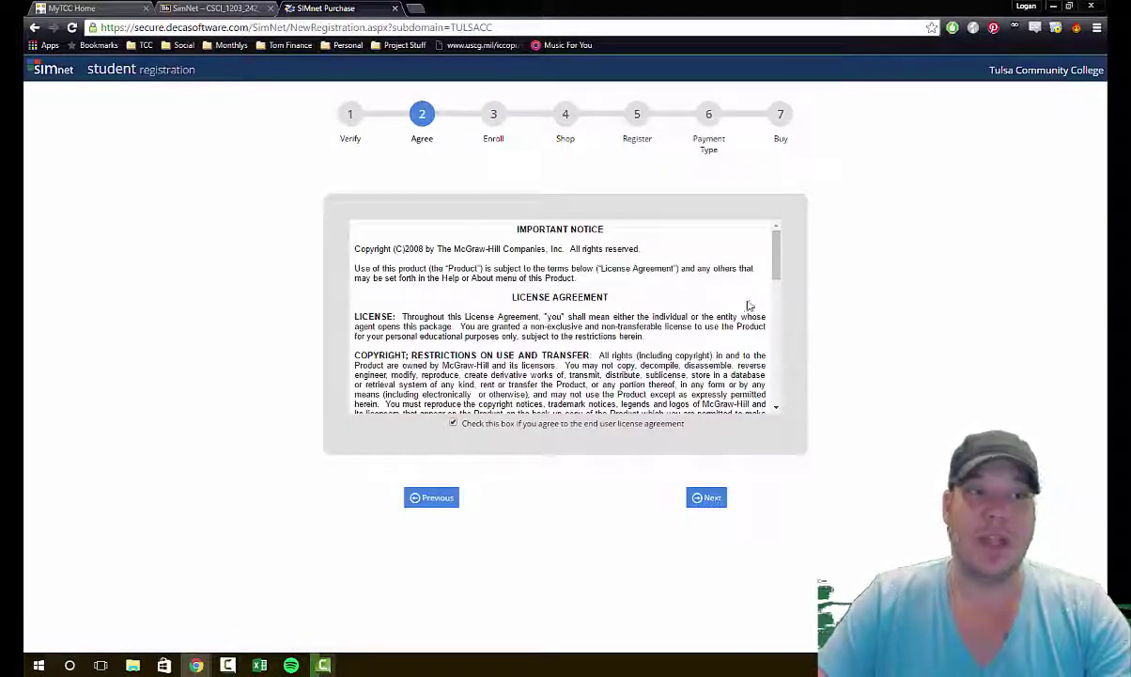
left_click(708, 500)
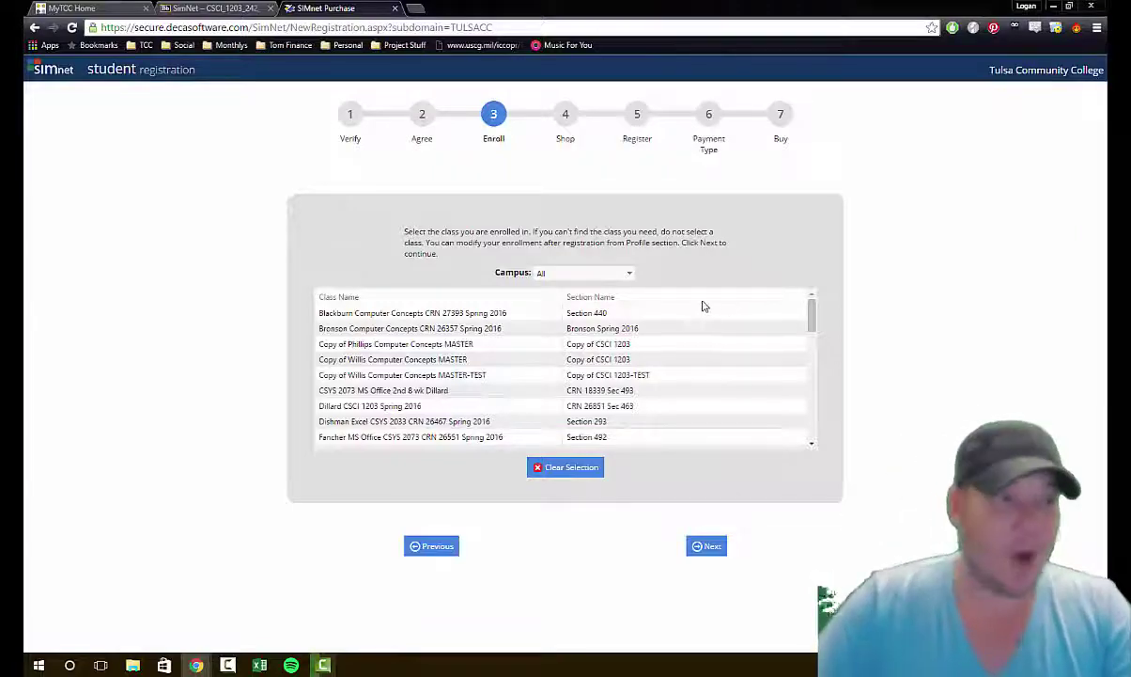
Step: Choose the Concepts 1203 class, section 18161, instead of Word 2013 section 18171, and continue
scroll(543, 356, "down", 2)
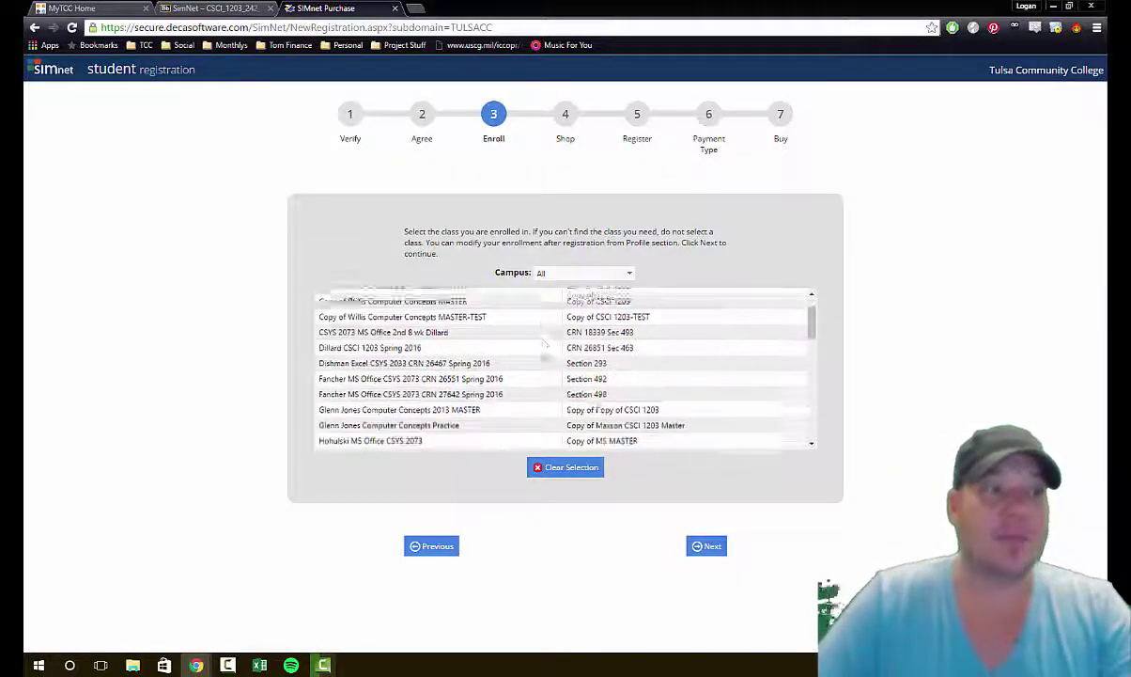
scroll(550, 360, "down", 5)
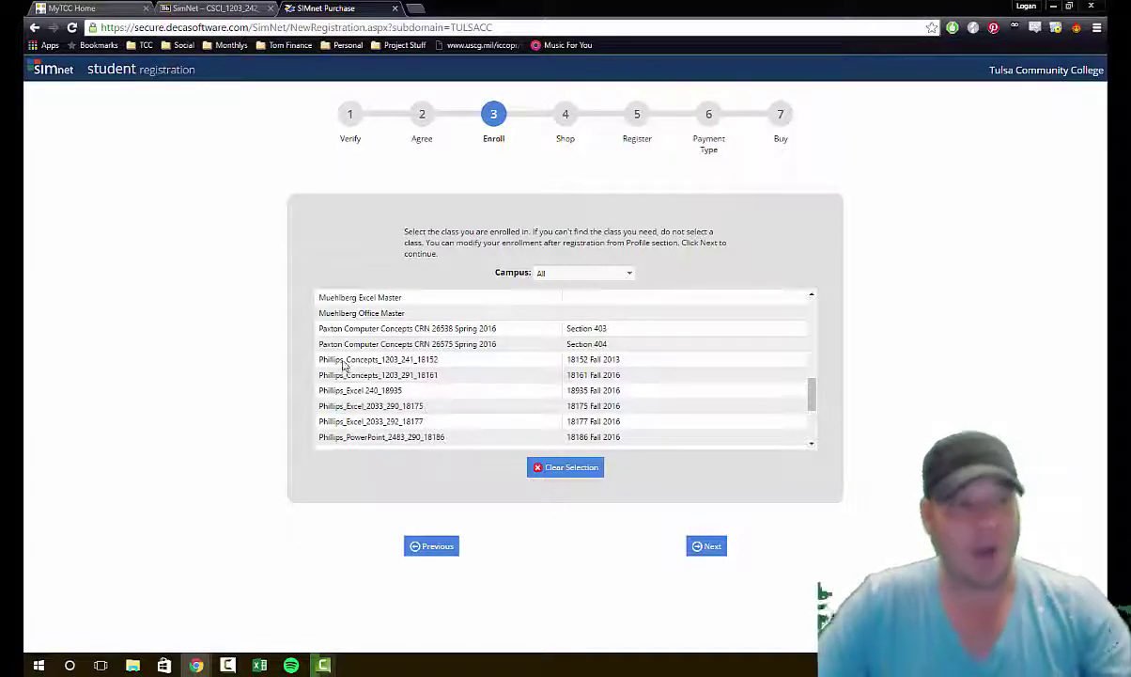
scroll(343, 371, "up", 2)
scroll(343, 372, "up", 3)
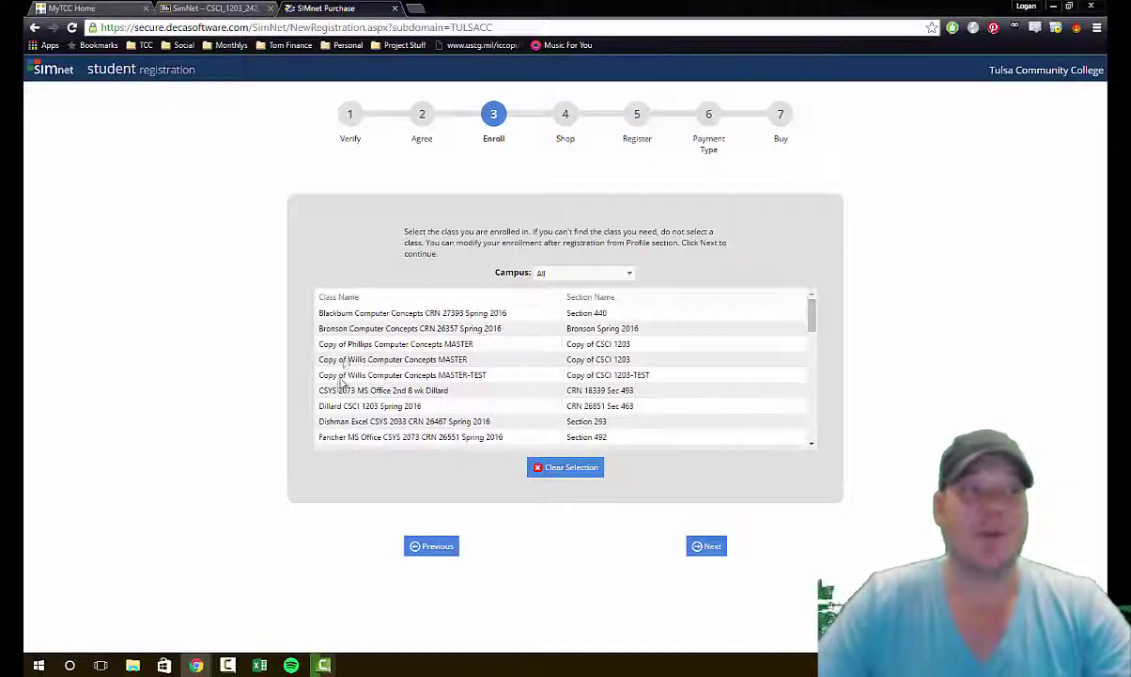
scroll(386, 354, "down", 10)
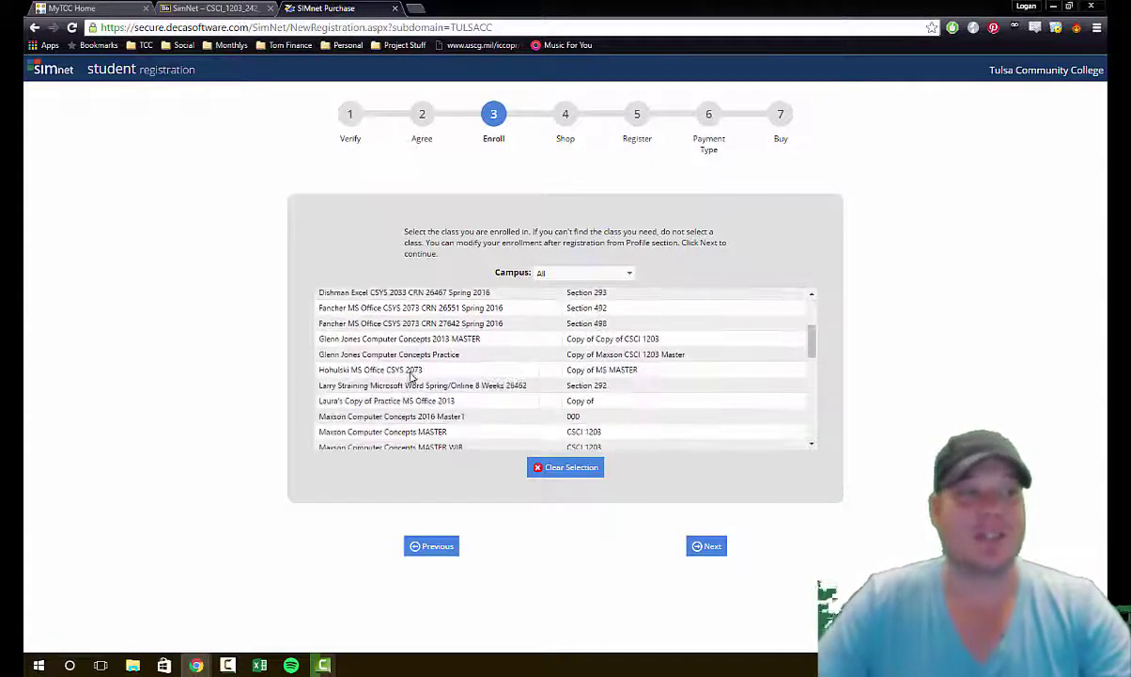
scroll(404, 357, "down", 5)
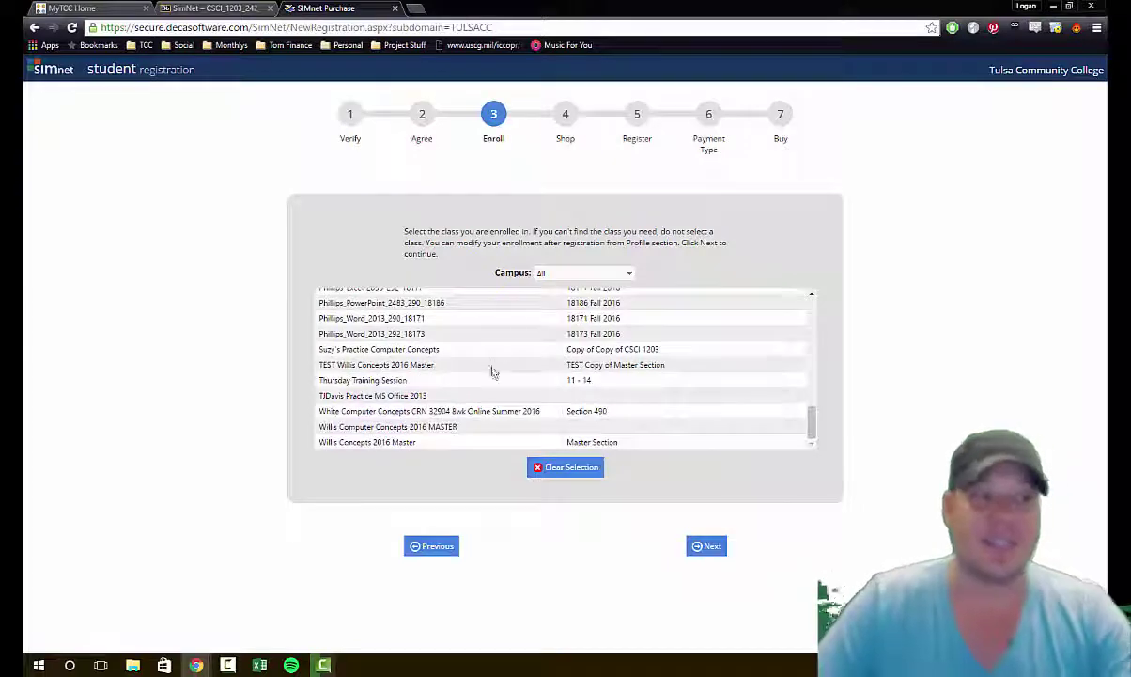
scroll(494, 374, "up", 4)
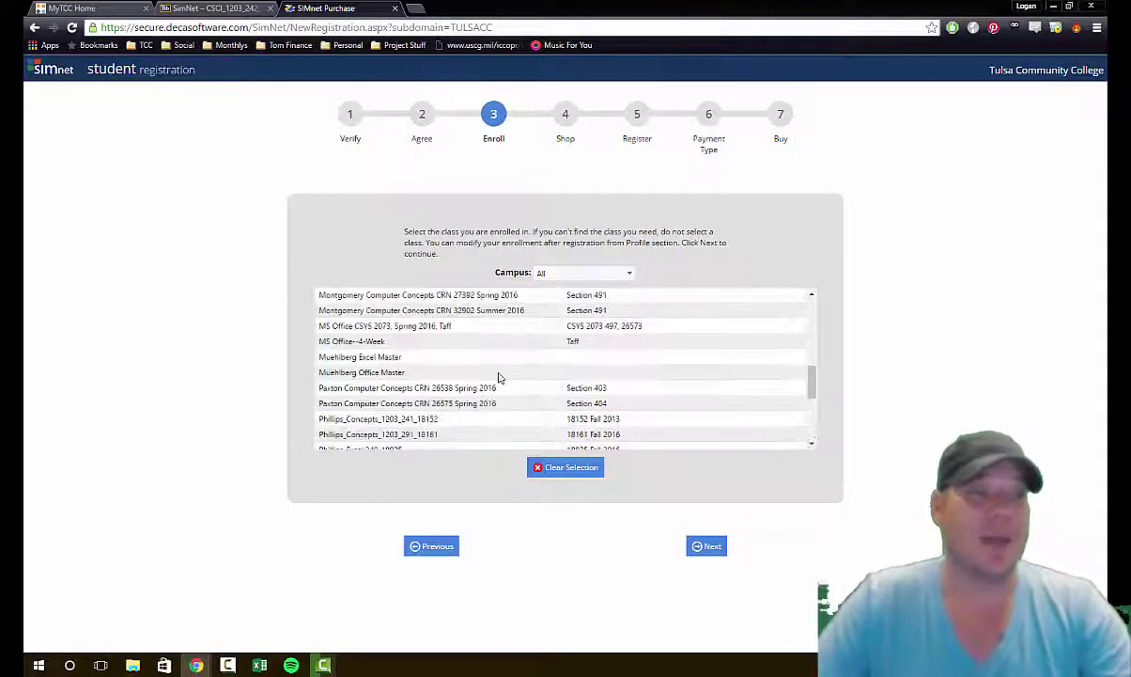
scroll(451, 357, "down", 3)
scroll(368, 378, "up", 3)
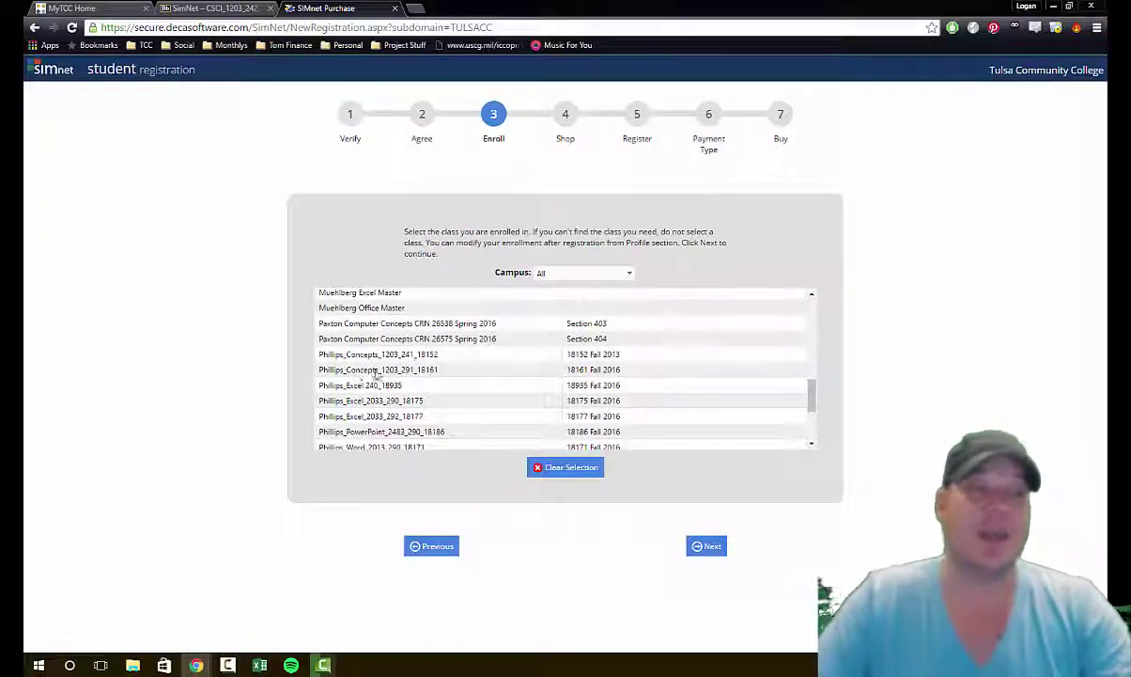
scroll(379, 376, "down", 1)
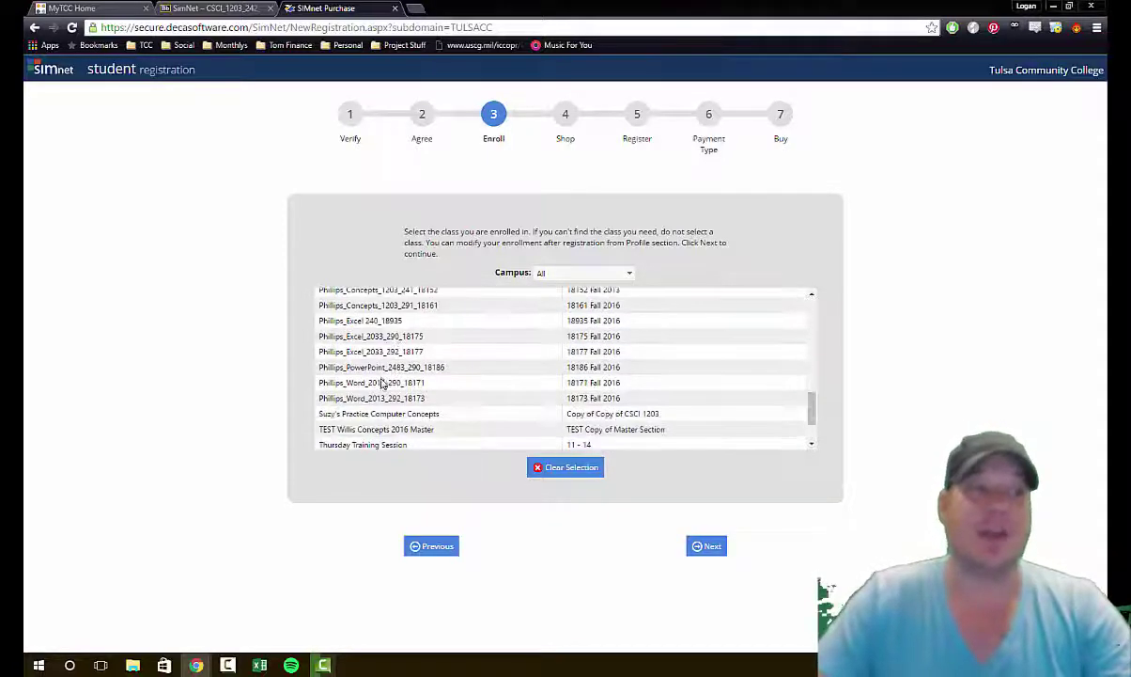
left_click(379, 383)
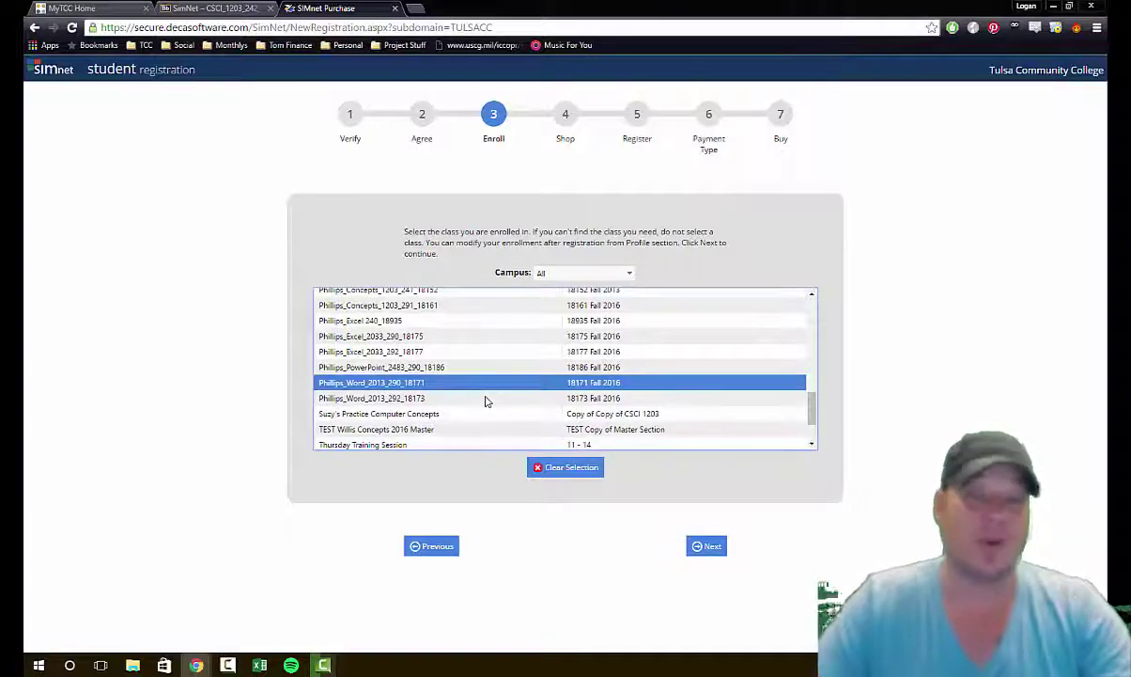
scroll(479, 394, "up", 1)
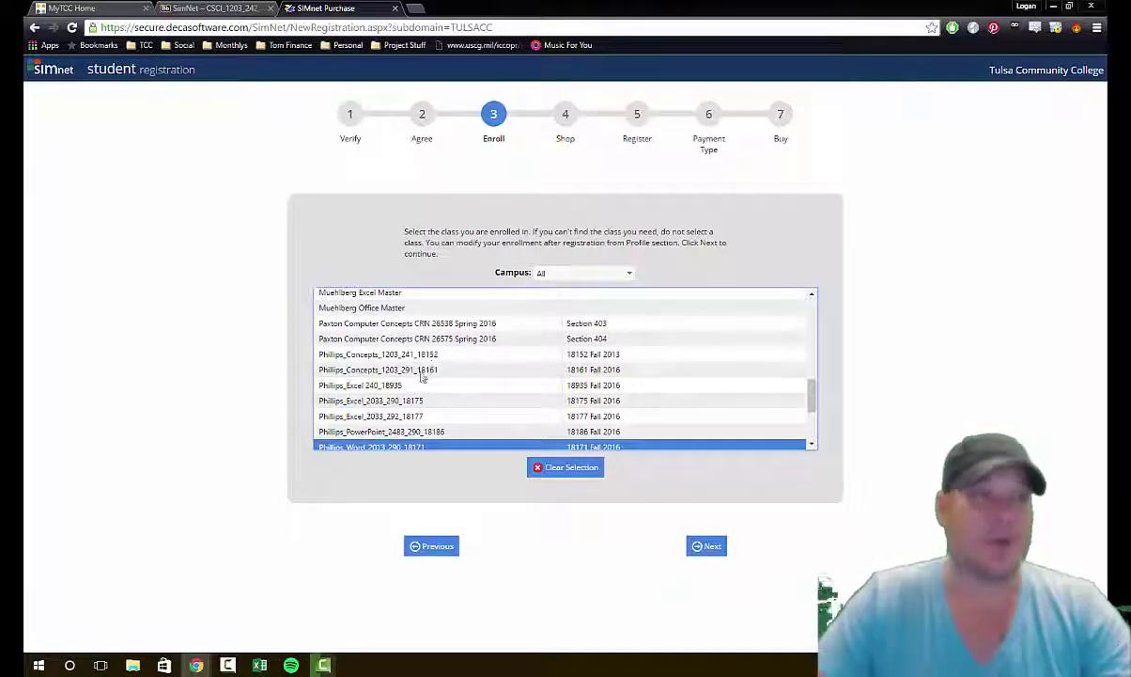
left_click(422, 372)
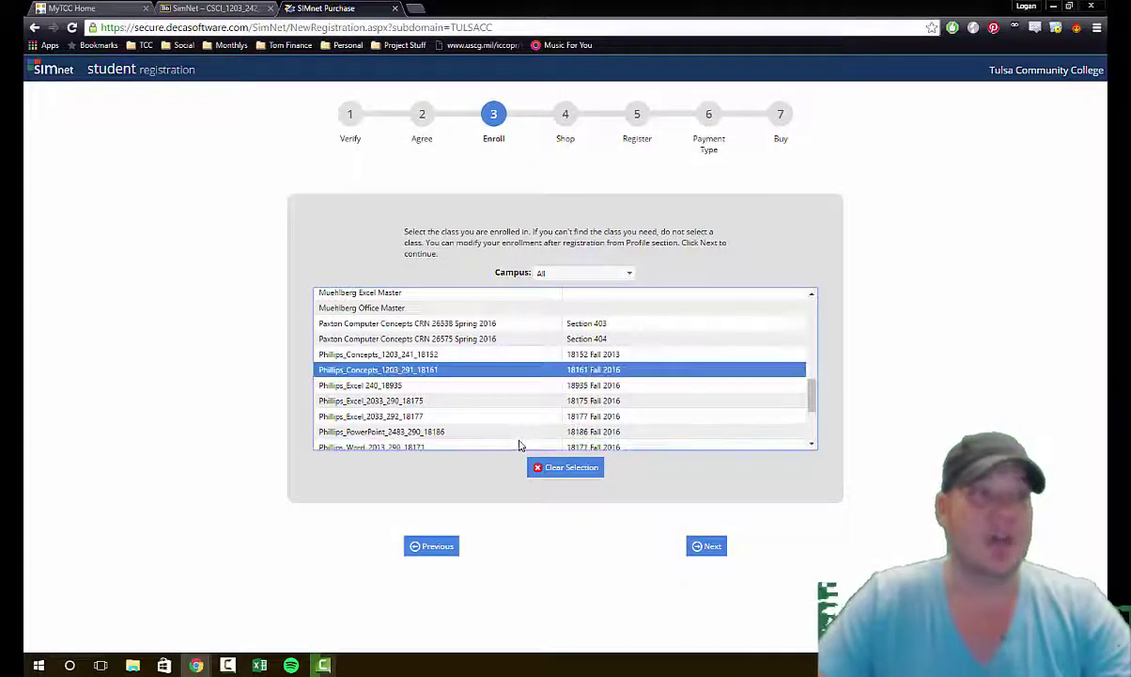
left_click(710, 545)
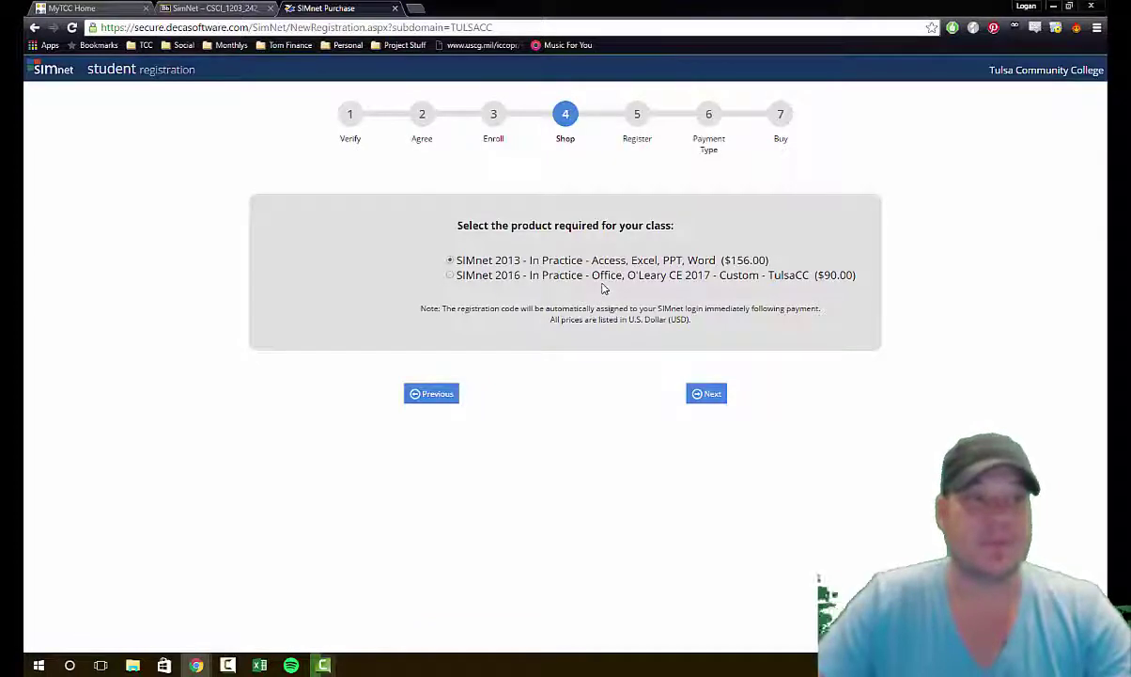
Step: Choose the SIMnet 2016 Office, O'Leary CE 2017 Custom product at $90.00 and continue
left_click(472, 275)
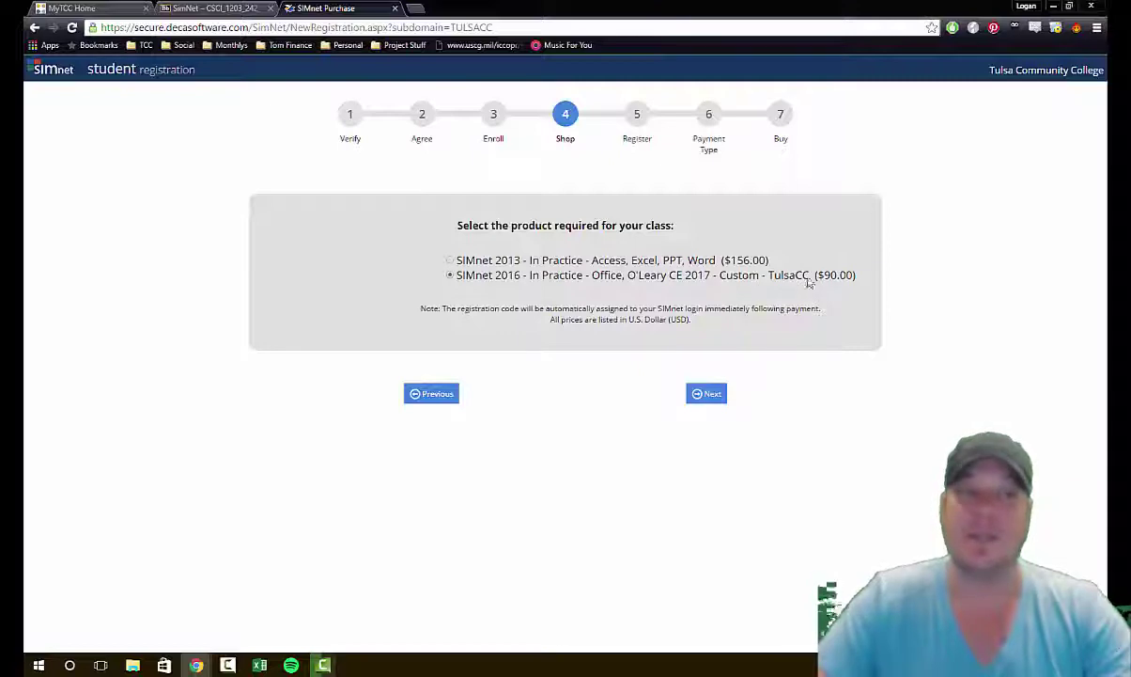
double_click(739, 275)
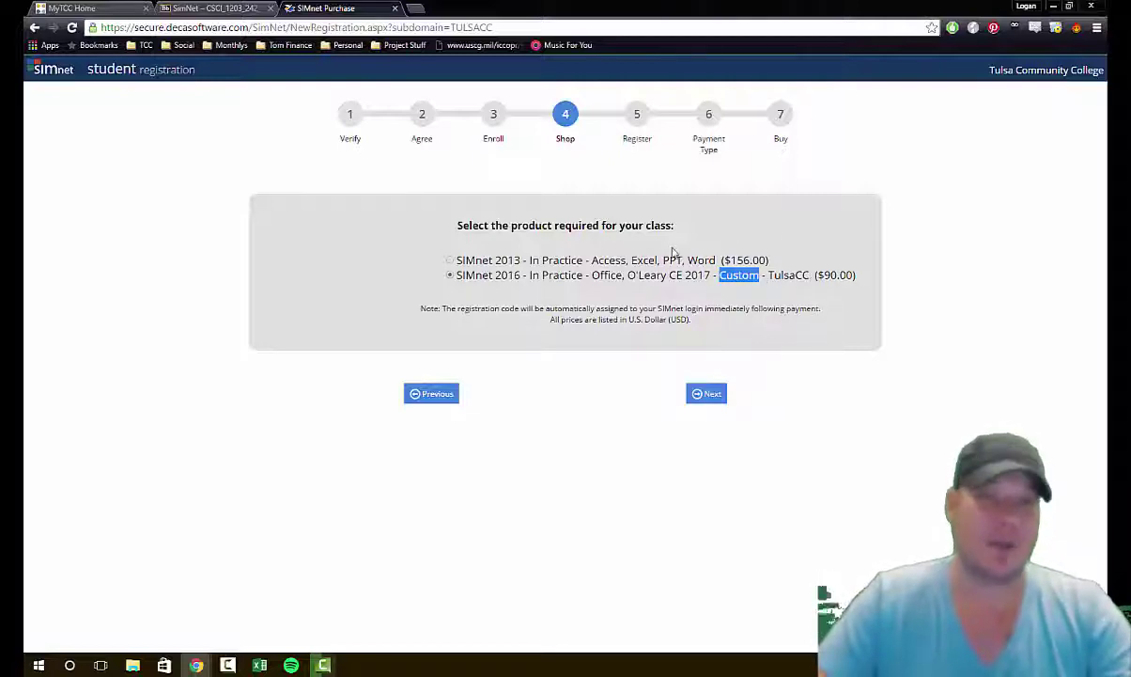
left_click(729, 291)
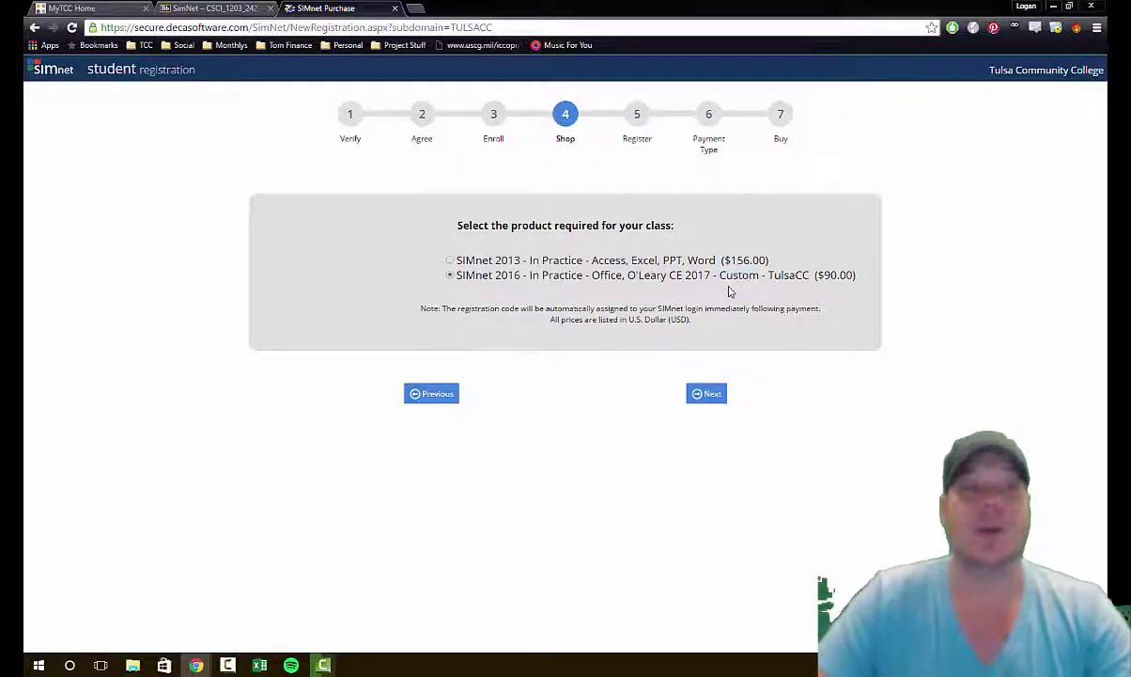
left_click(710, 400)
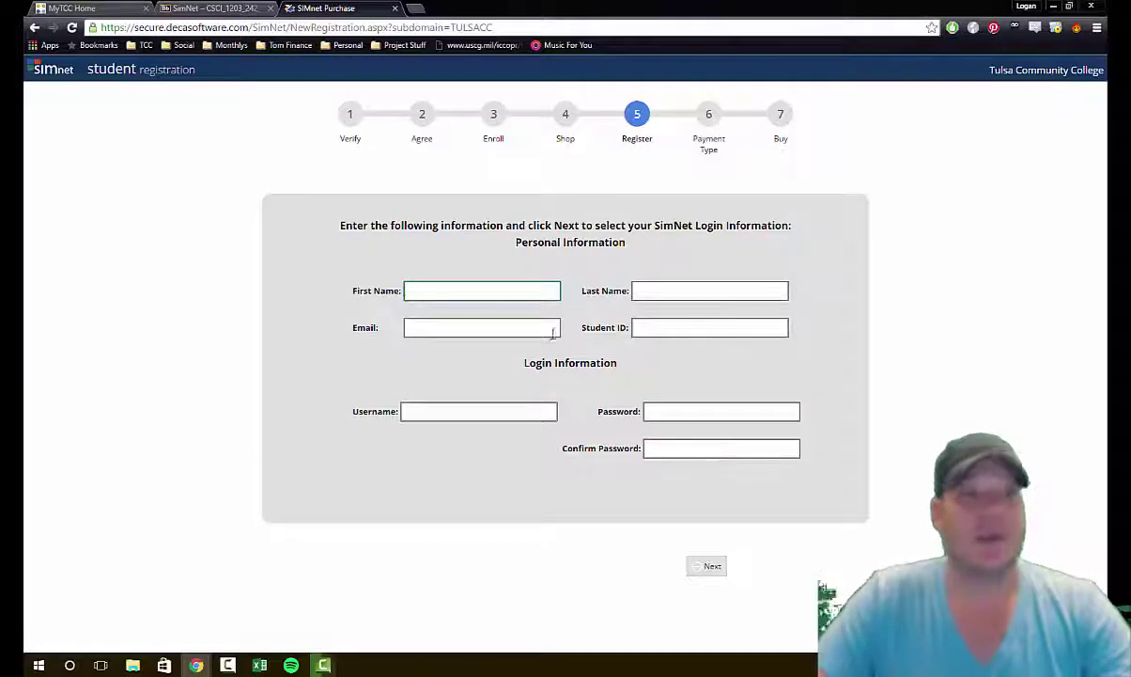
Step: Enter the student's first name, last name, e-mail address and student ID
left_click(525, 294)
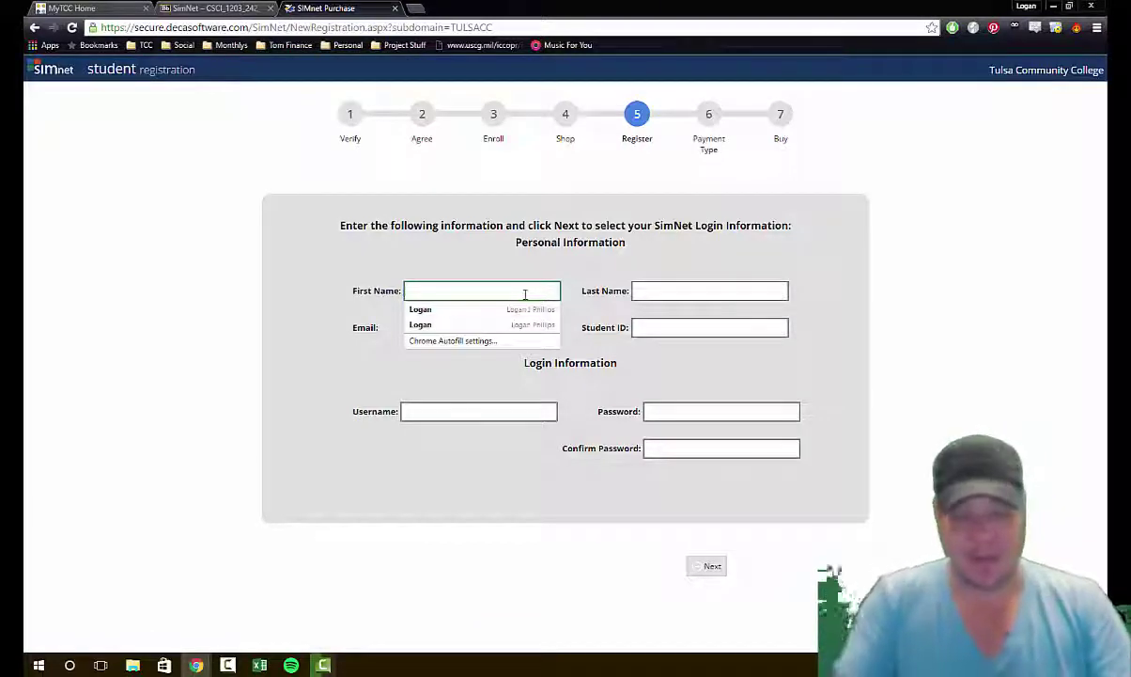
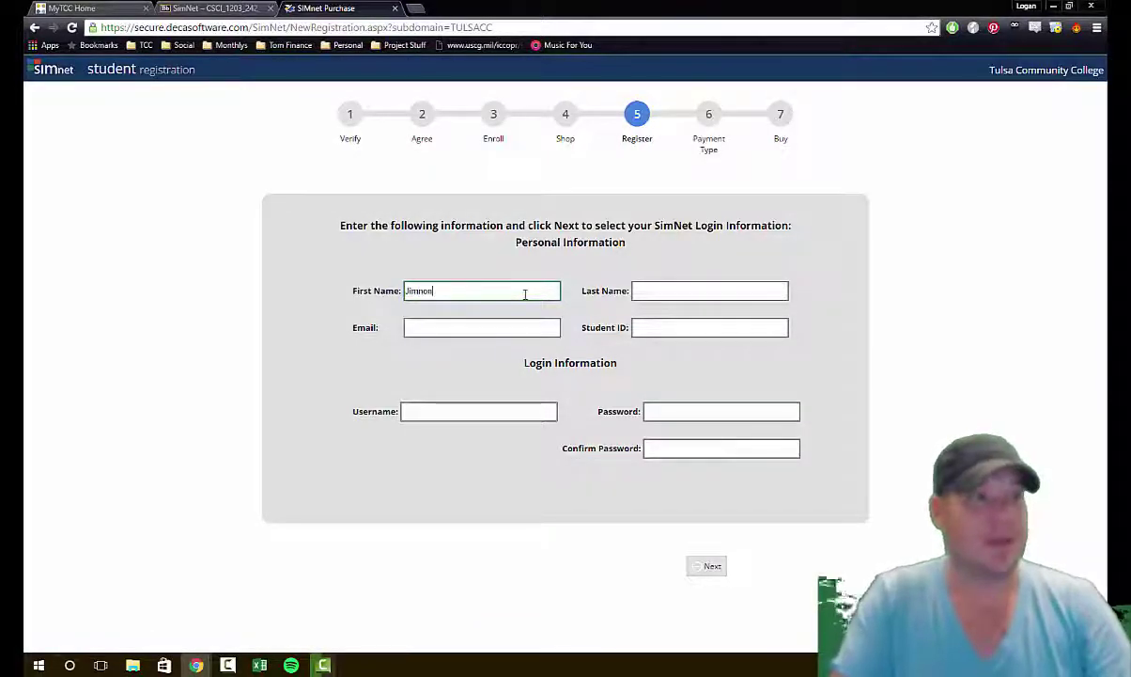
key("Tab")
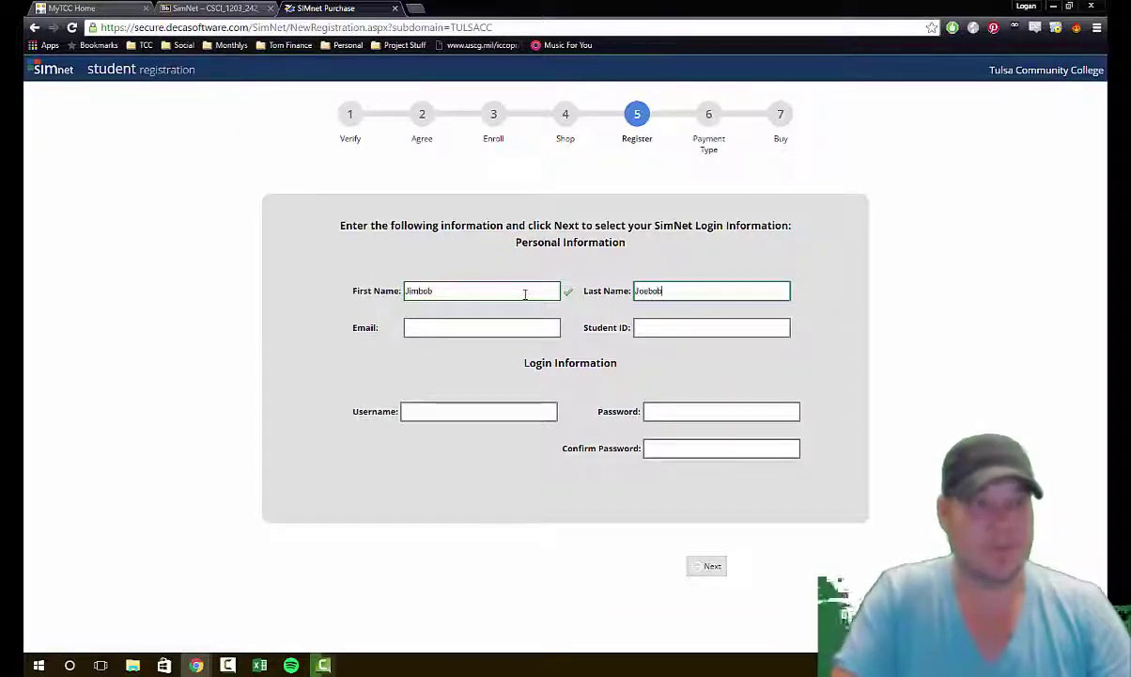
left_click(495, 328)
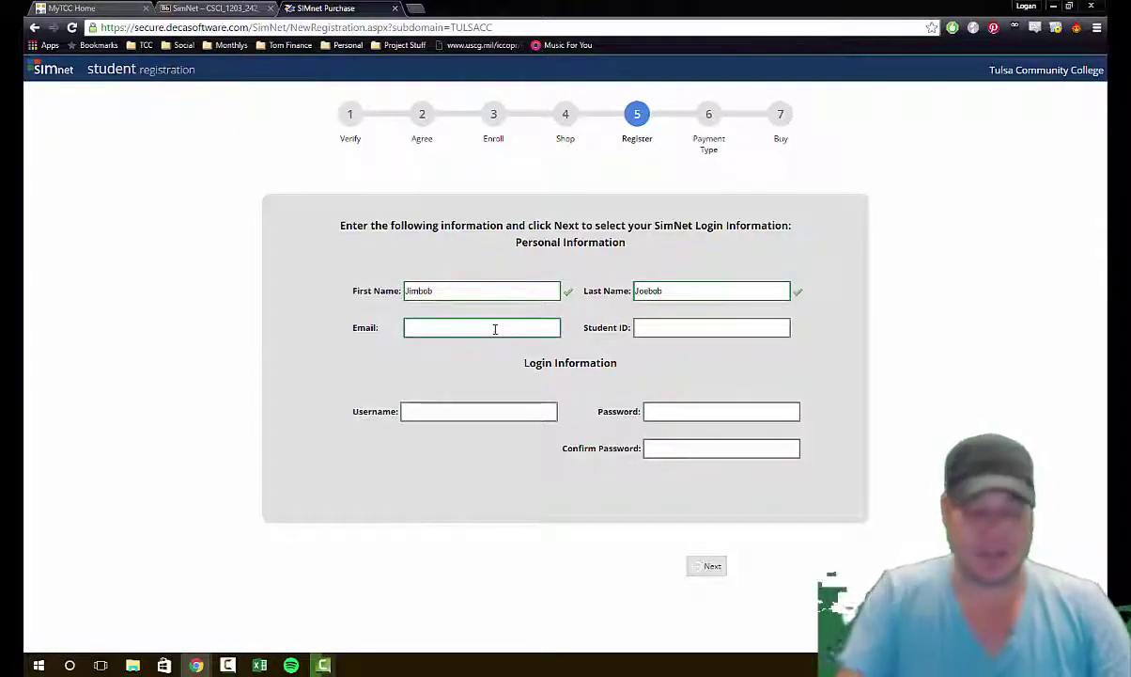
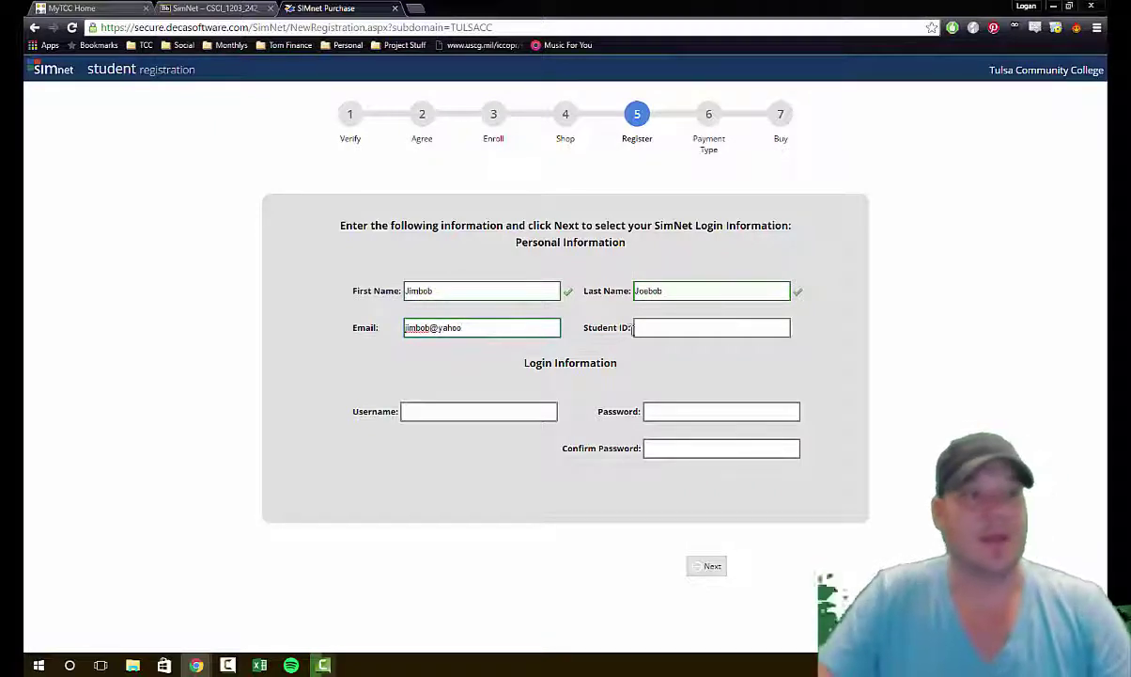
left_click(665, 328)
left_click(522, 327)
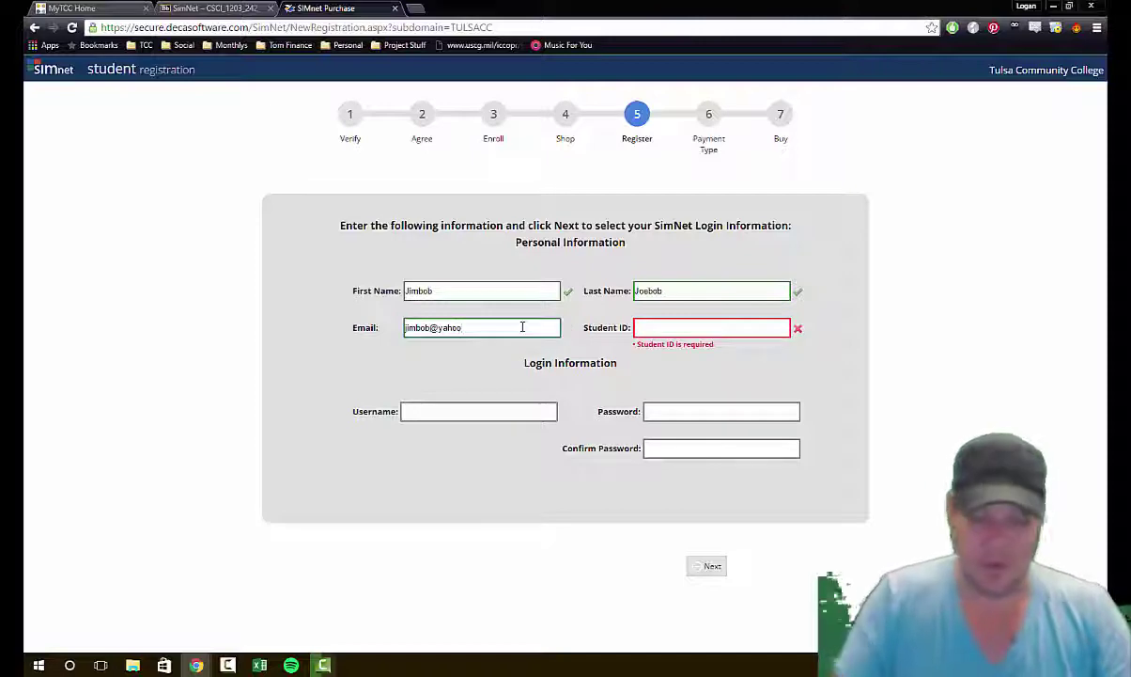
type(".com")
left_click(672, 325)
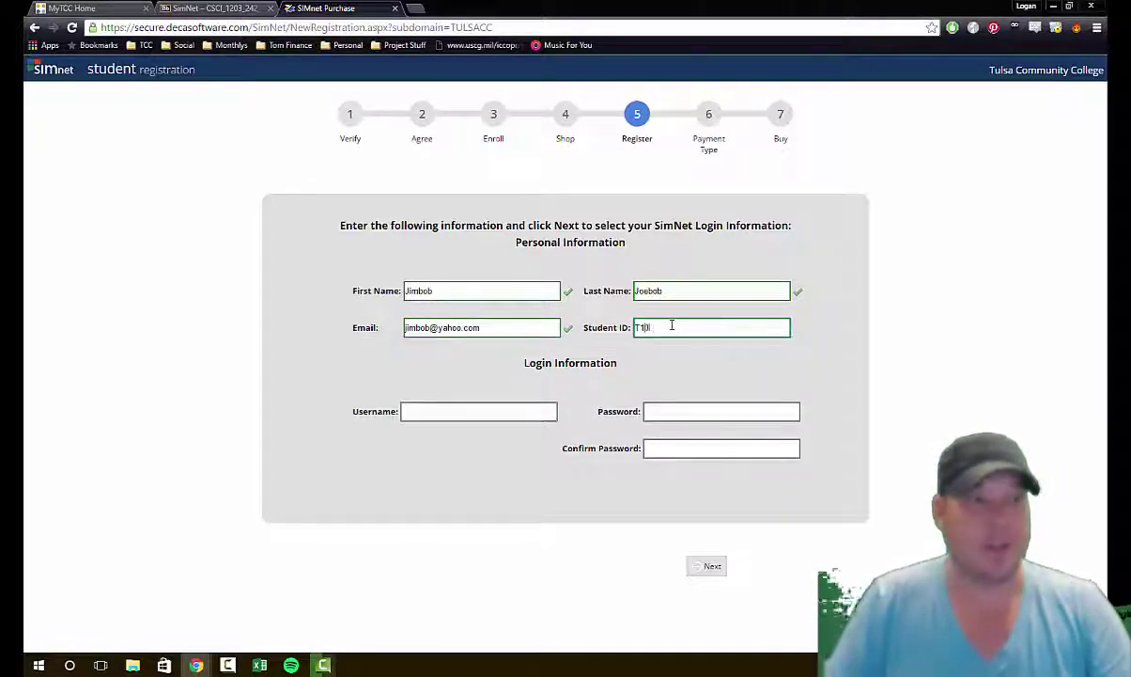
type("T10000000")
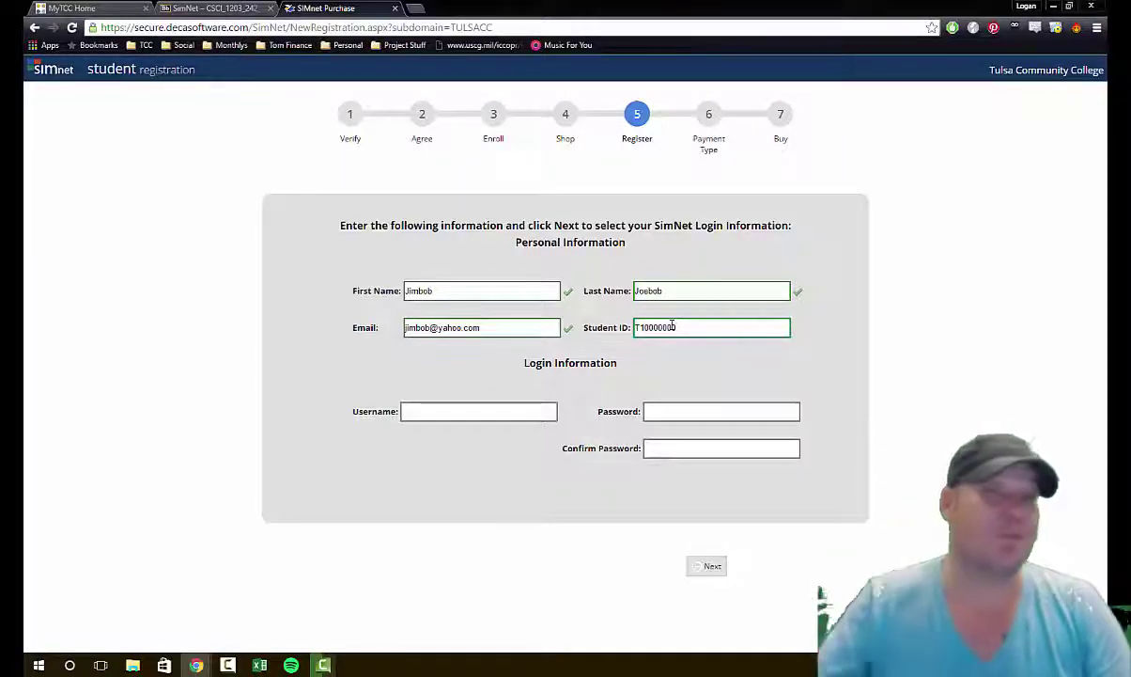
left_click_drag(678, 327, 650, 325)
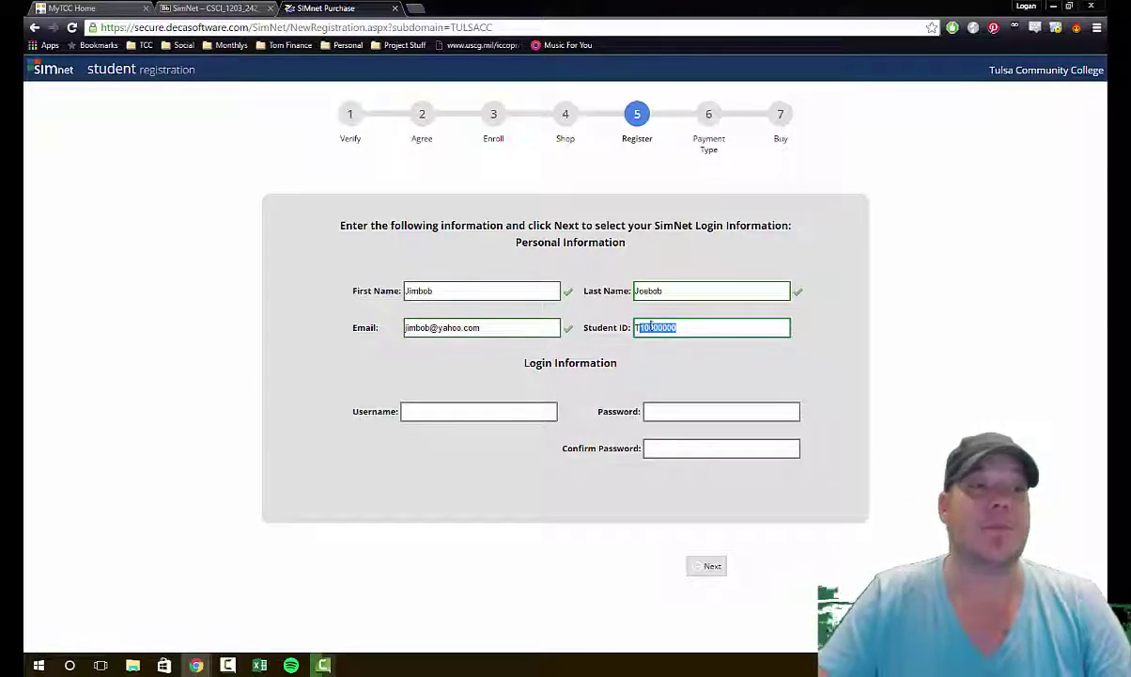
left_click(733, 323)
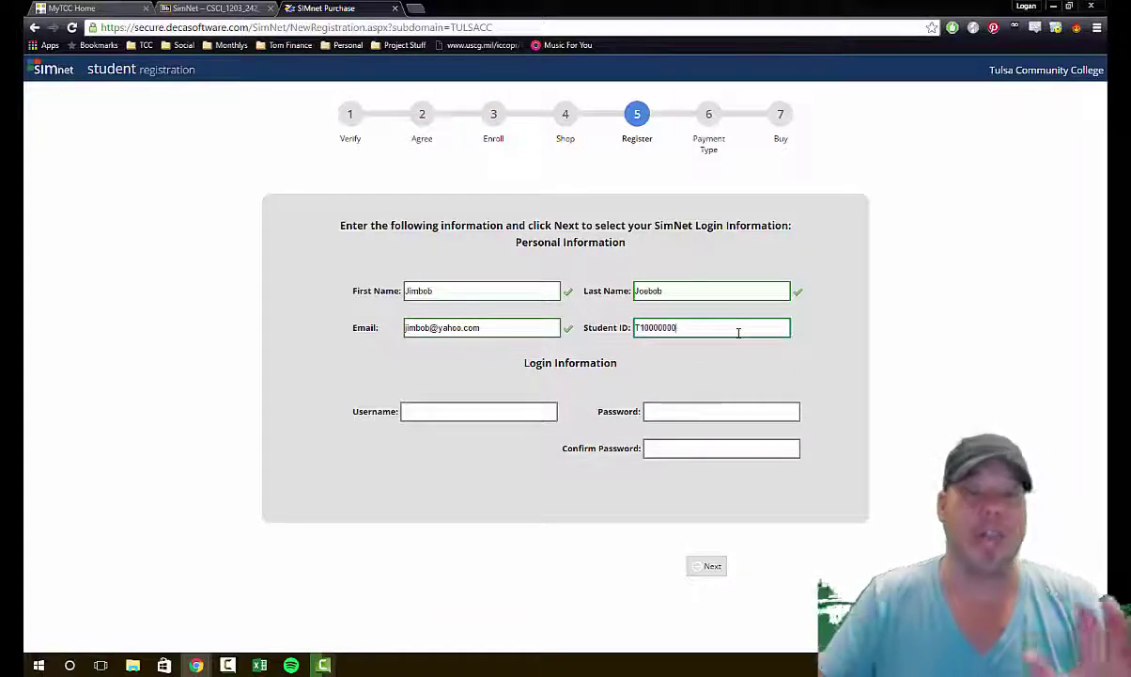
Step: Enter a username, type and confirm the password, and submit the registration details
left_click(519, 409)
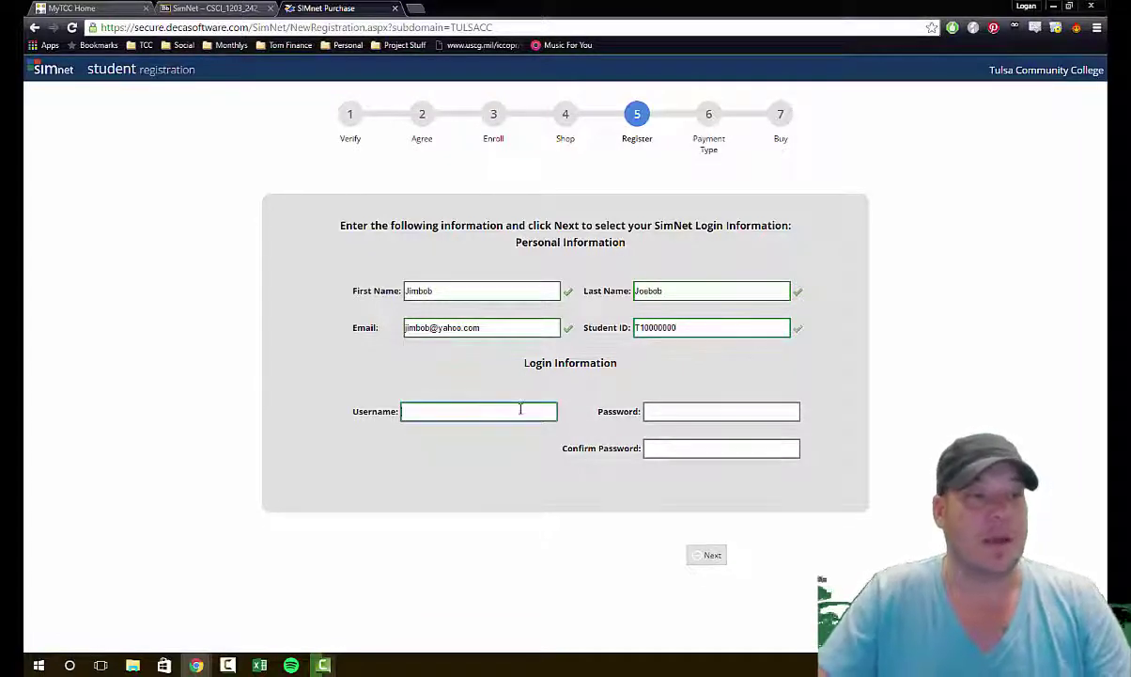
type("jimbob")
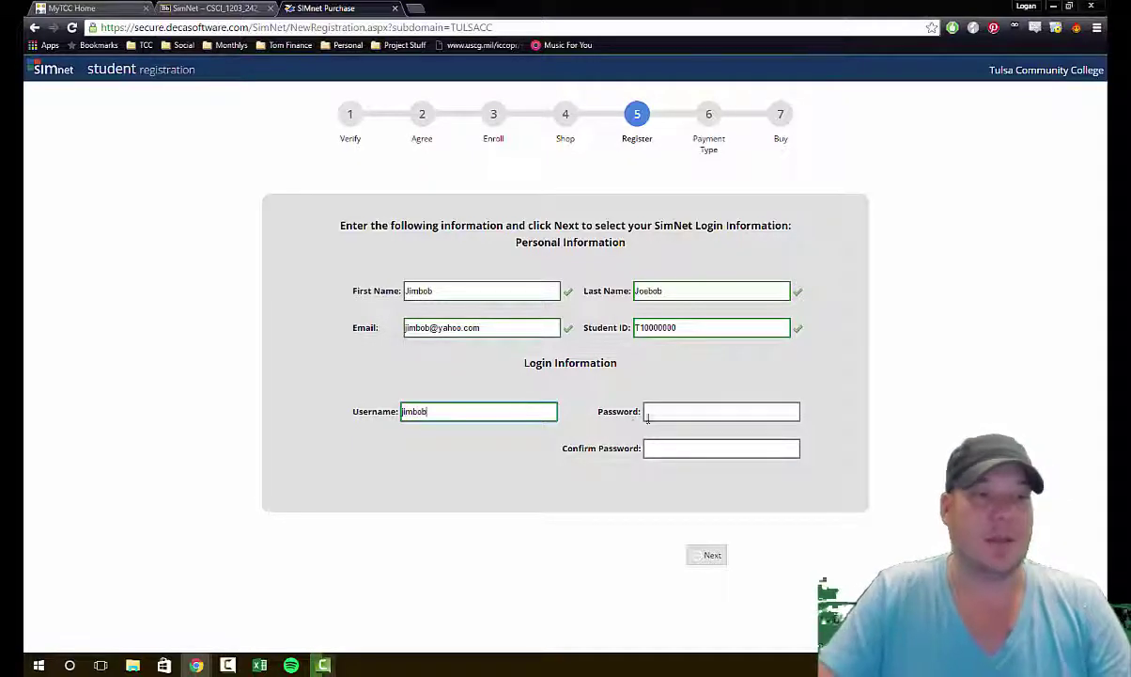
left_click(671, 413)
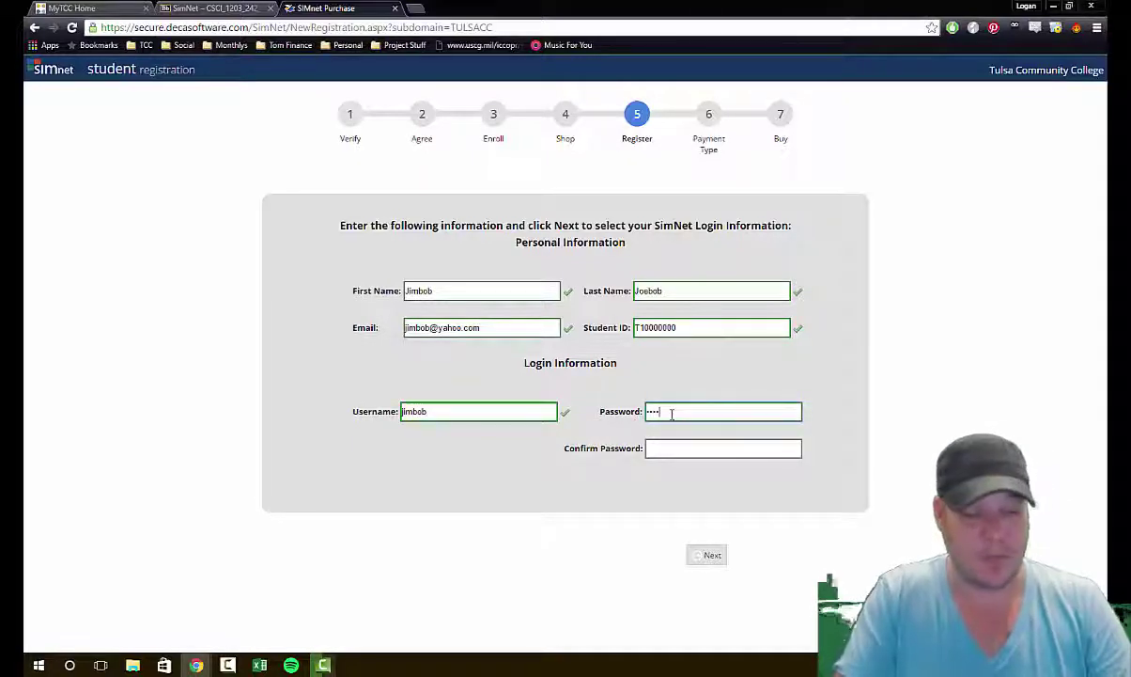
key("Tab")
type("passwo")
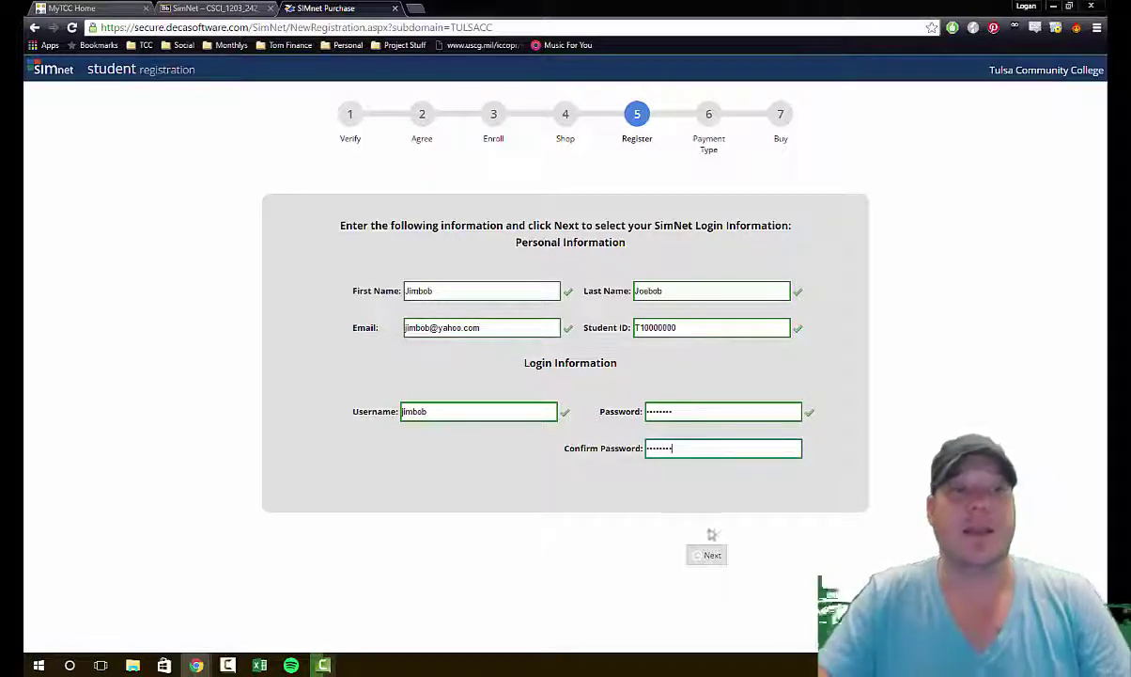
left_click(707, 554)
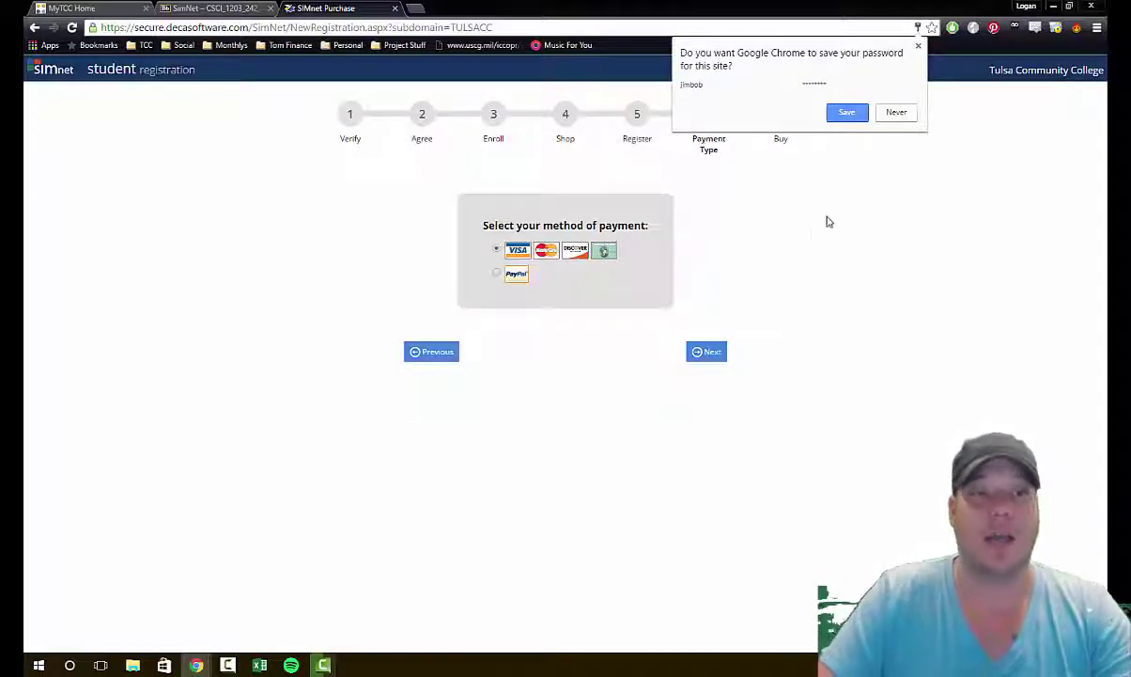
Step: Decline saving the password, view the $90.00 card order on the Buy step, then return to Payment Type
left_click(896, 112)
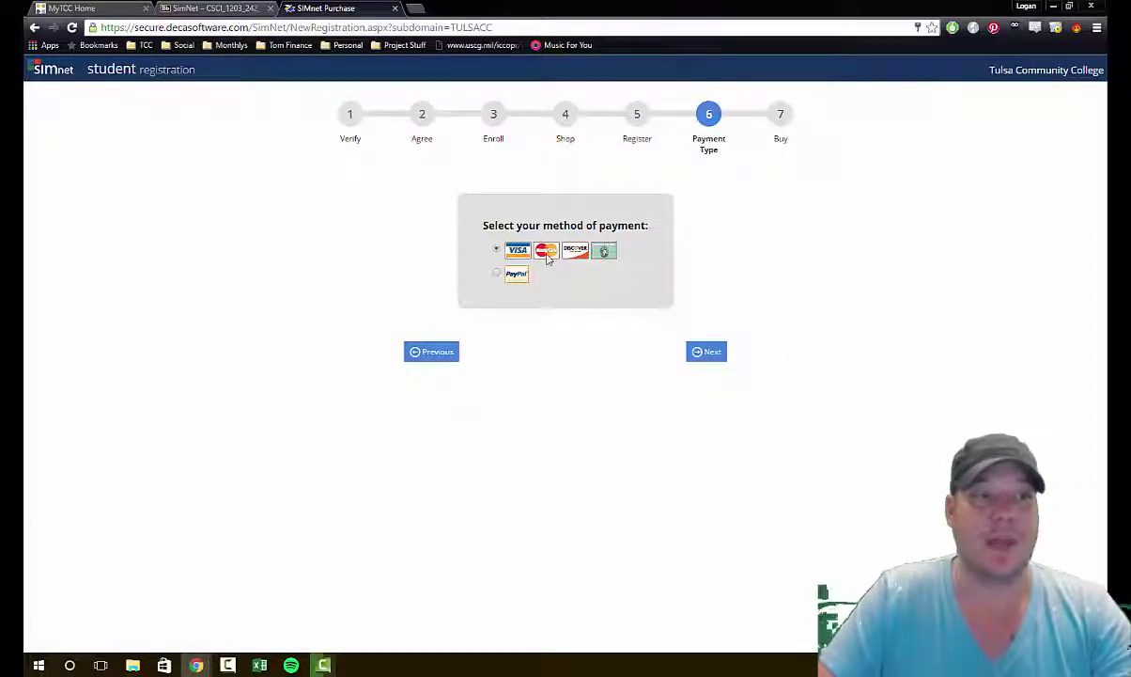
left_click(703, 351)
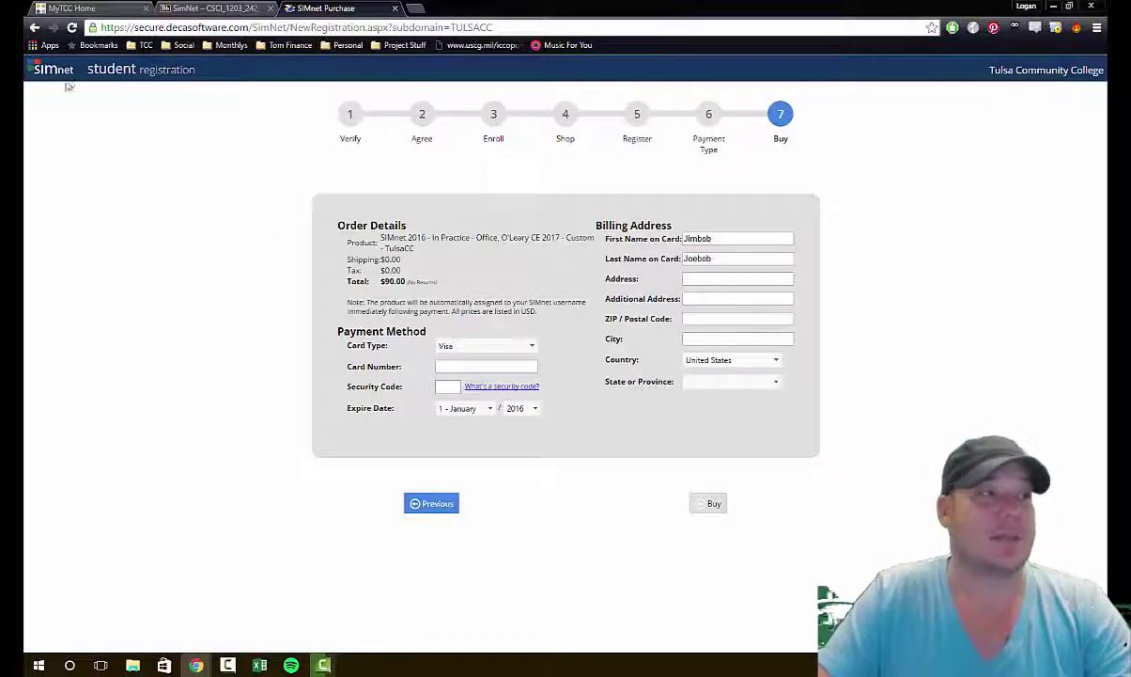
left_click(430, 503)
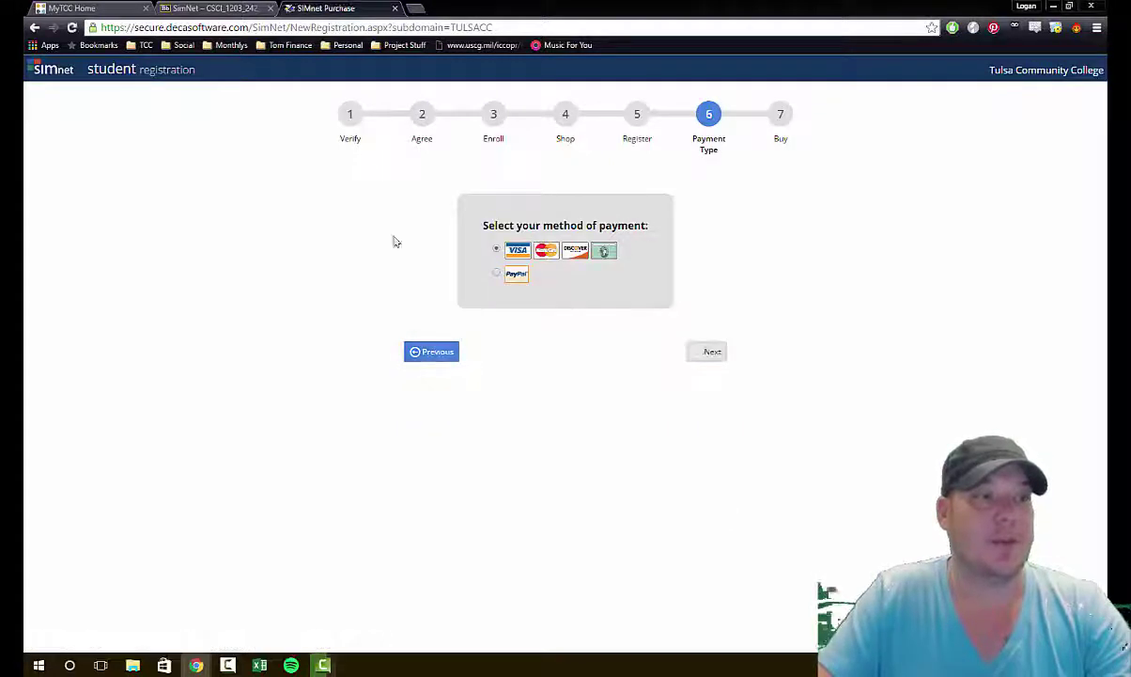
left_click(434, 354)
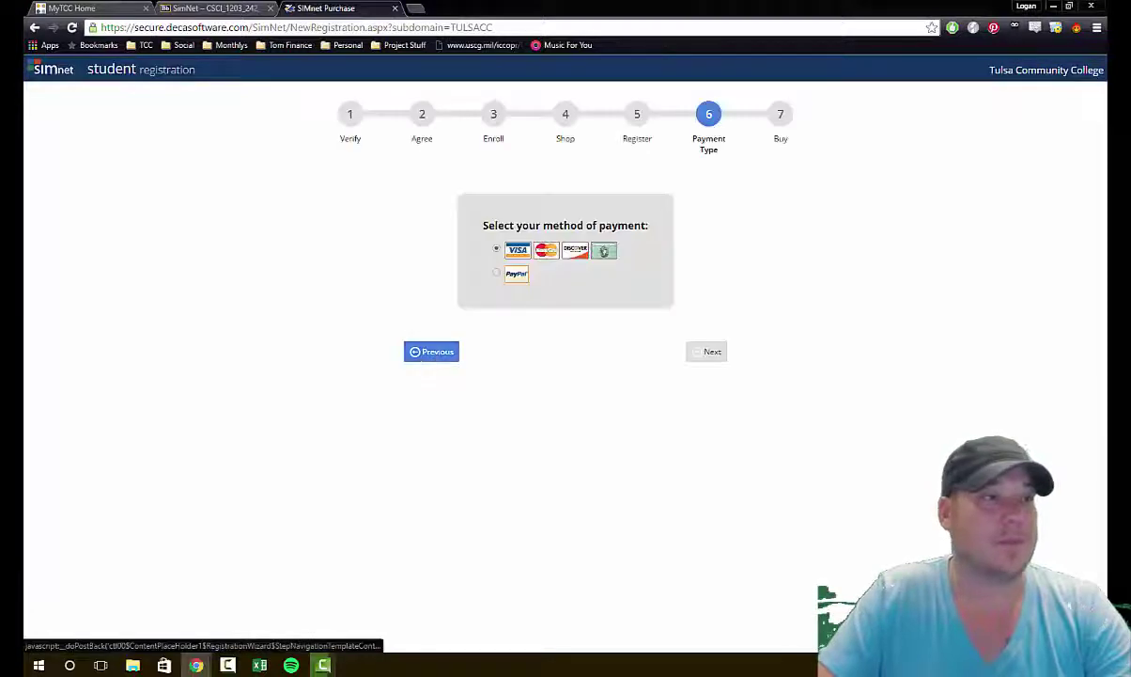
left_click(202, 7)
left_click(315, 8)
Step: Load tulsacc's SIMnet site, start courtesy-access registration, answer Yes/No and accept the license agreement
left_click(329, 28)
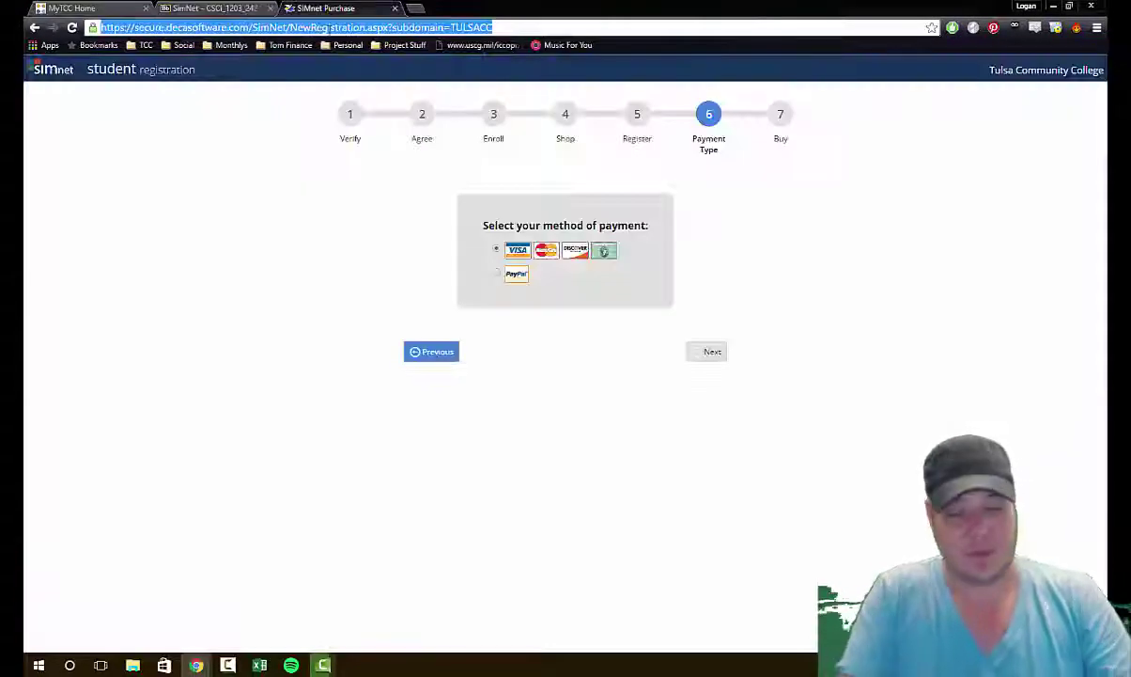
type("tulsacc")
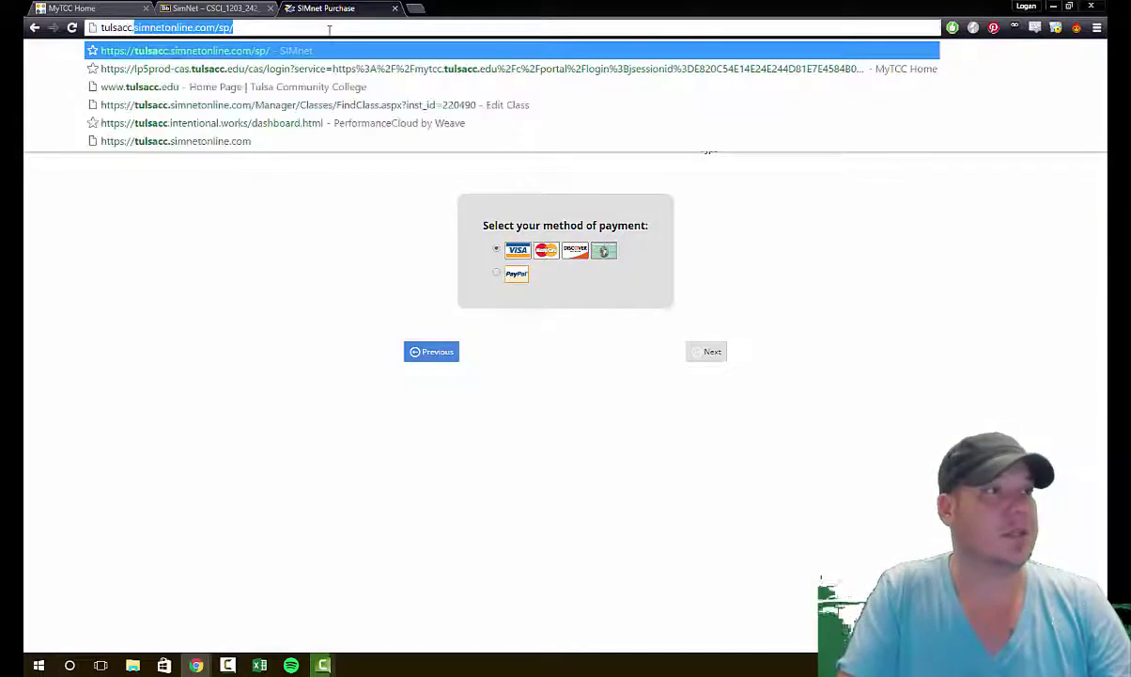
key("Return")
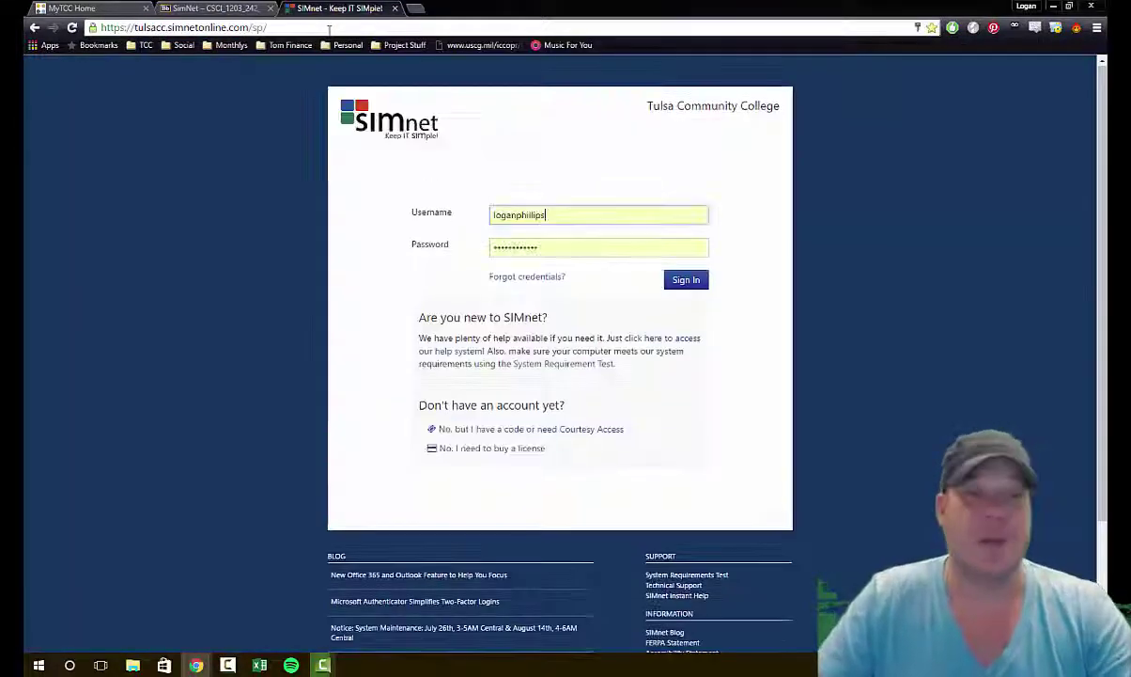
left_click(576, 432)
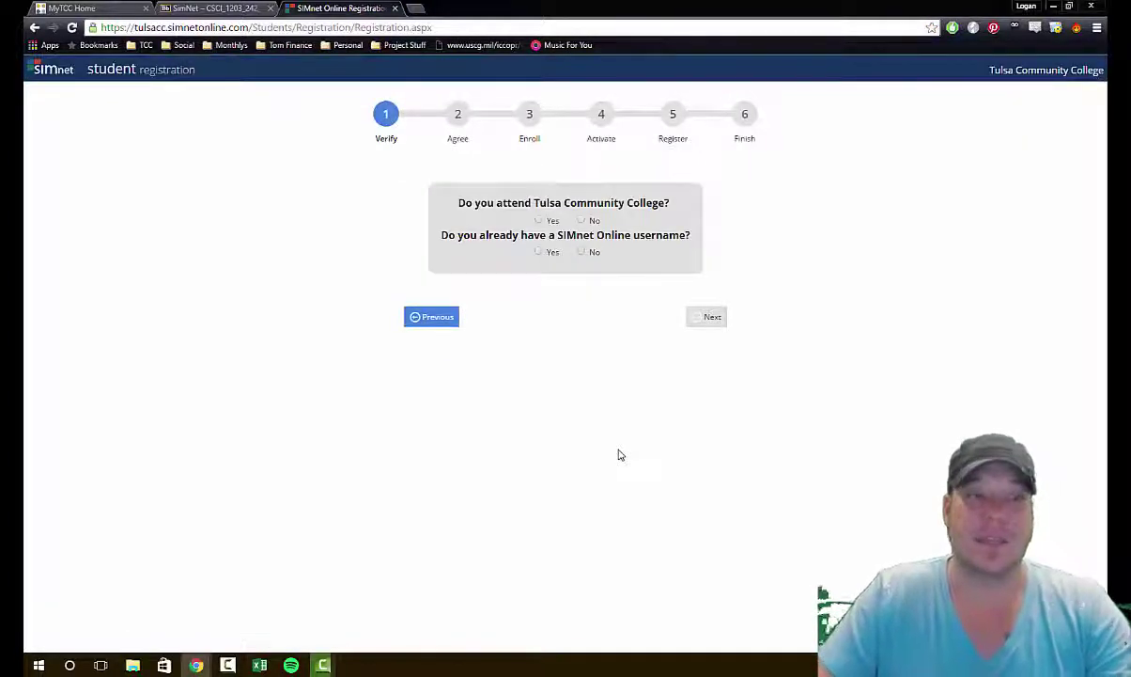
left_click(540, 220)
left_click(581, 252)
left_click(712, 317)
left_click(560, 388)
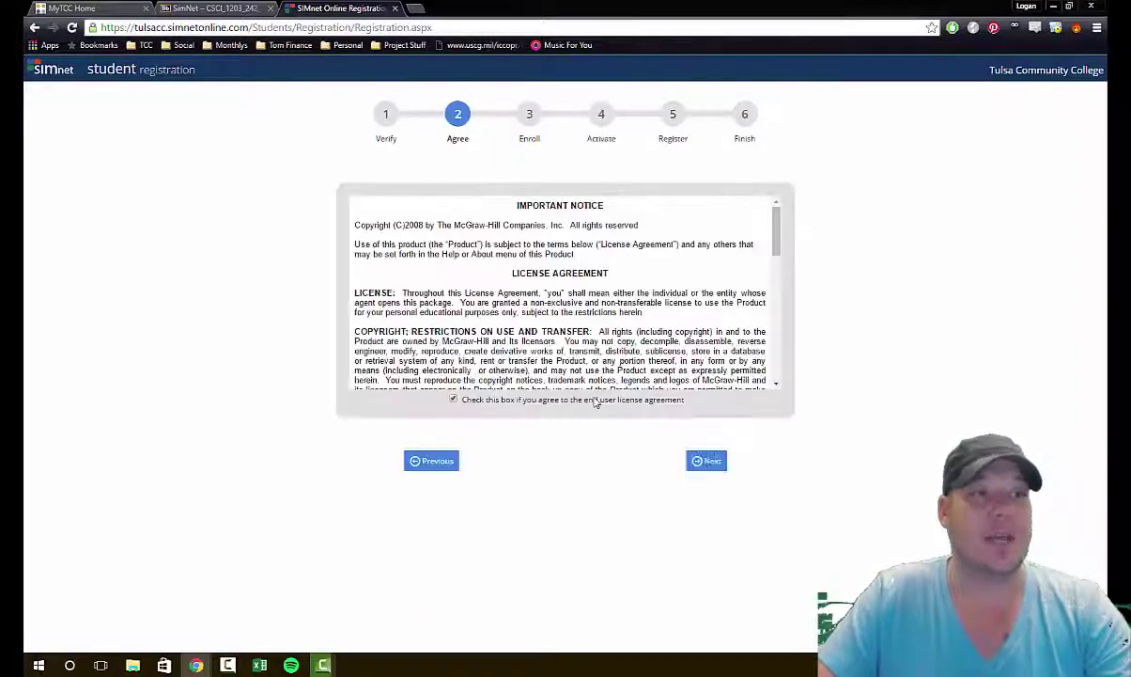
left_click(701, 467)
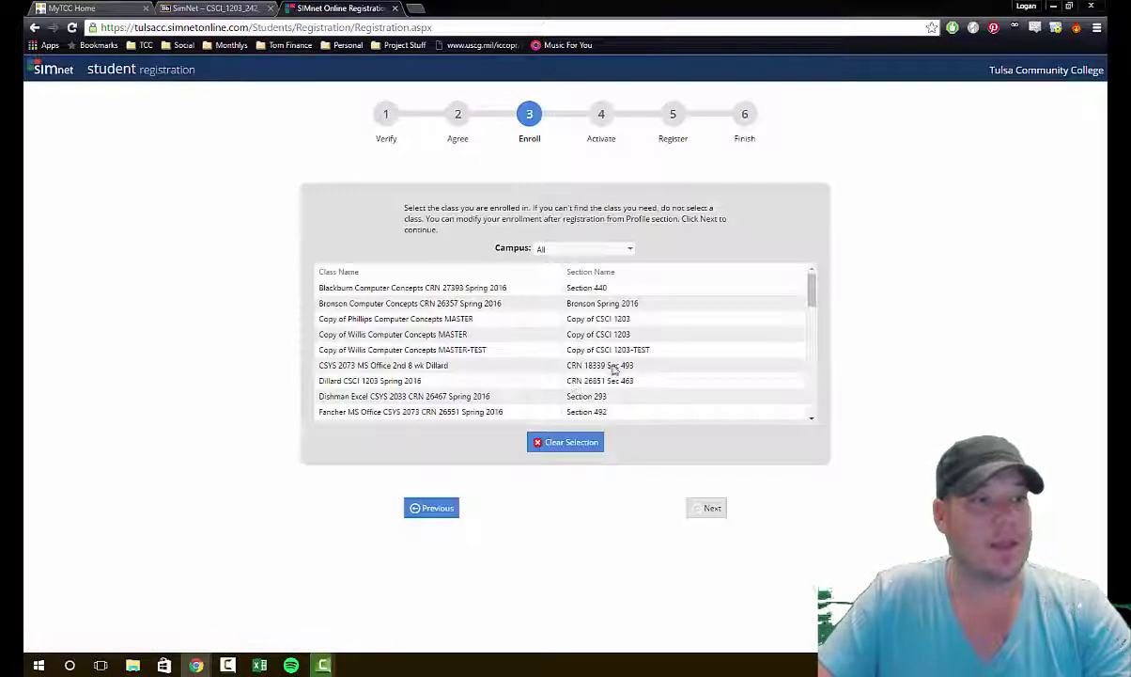
Step: Enroll in Phillips_Concepts_1203_291_18161 and request a 14-day courtesy access license
scroll(476, 338, "down", 2)
scroll(474, 341, "down", 3)
scroll(432, 368, "down", 4)
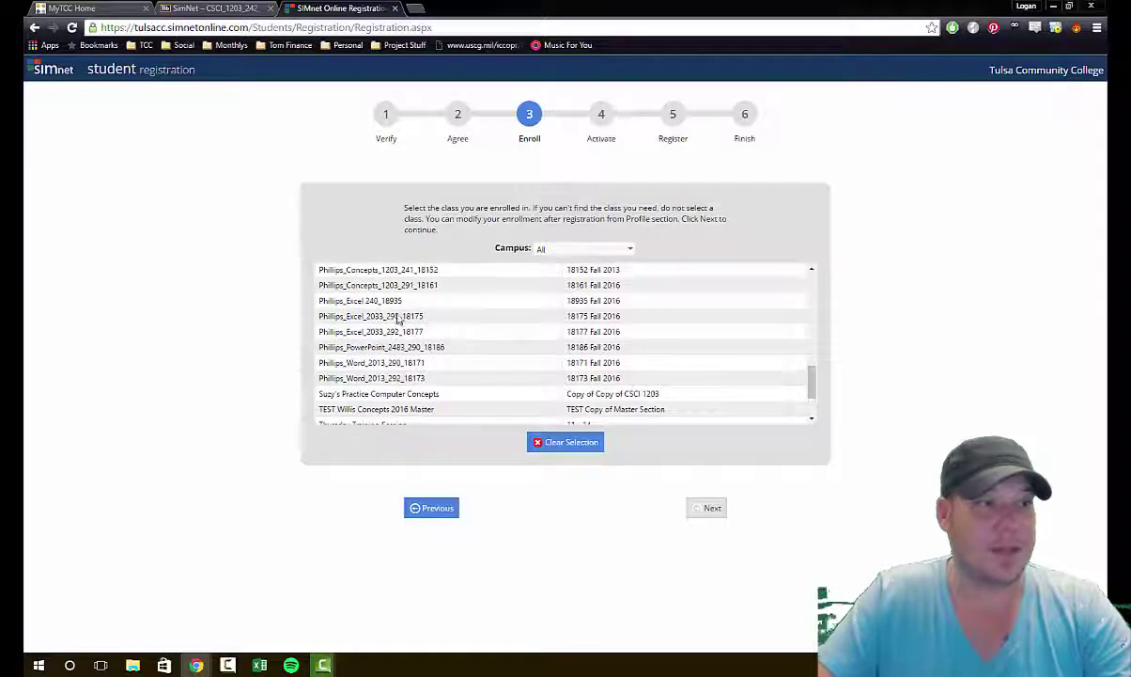
left_click(413, 285)
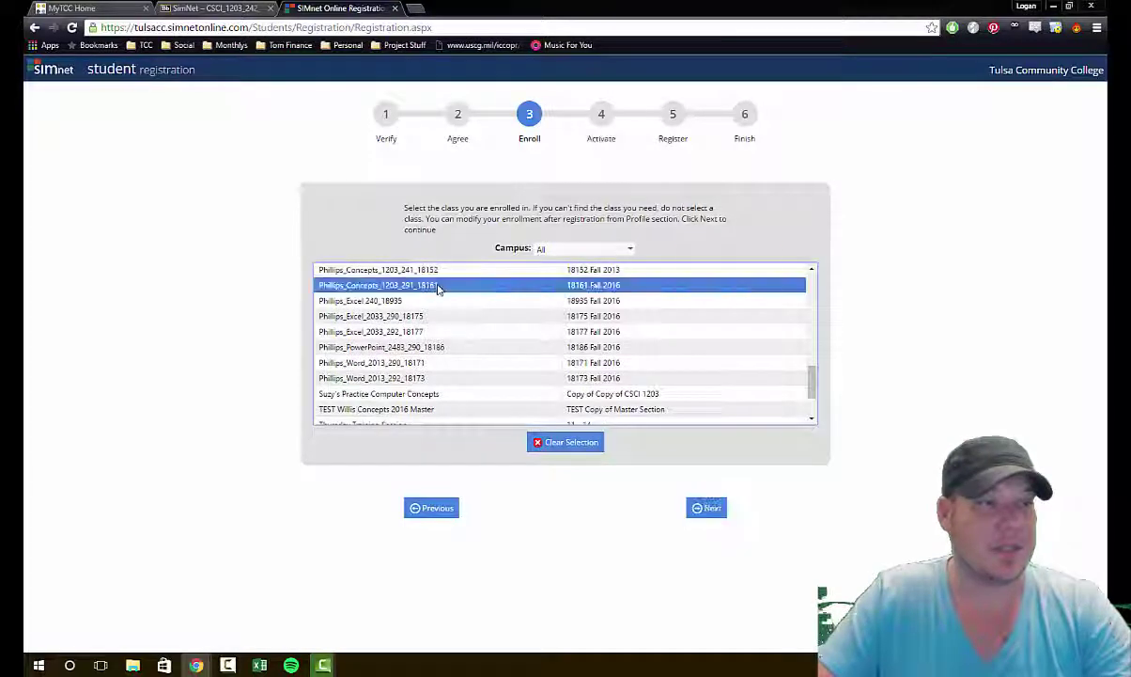
left_click(709, 510)
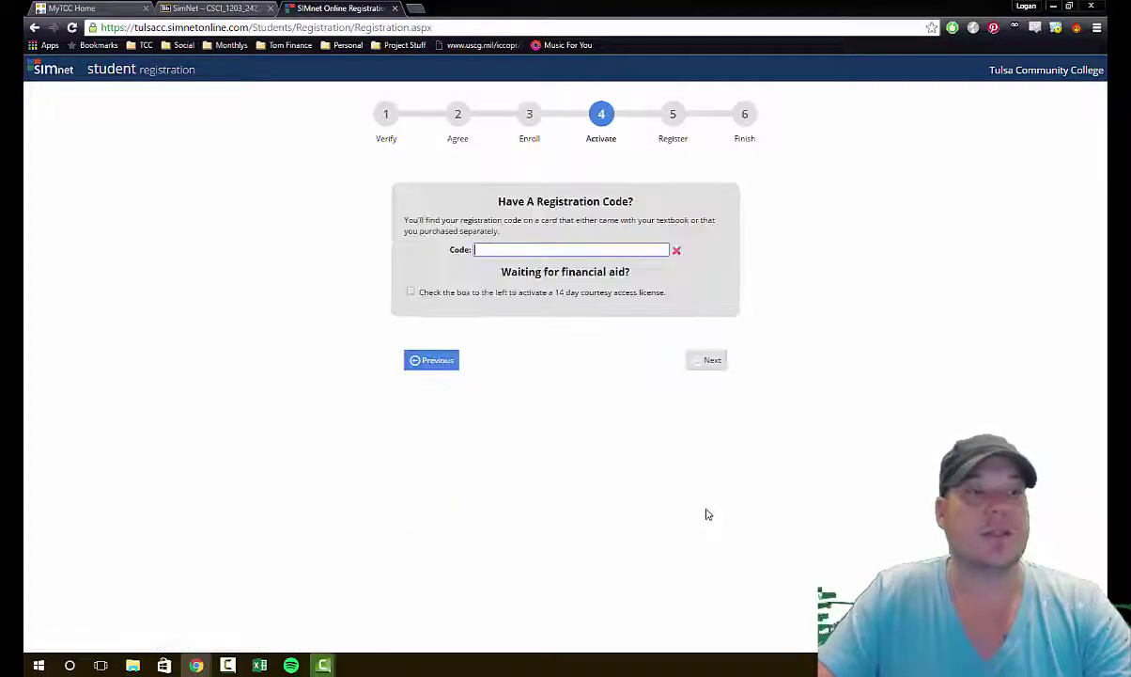
left_click(415, 293)
left_click(414, 301)
left_click_drag(566, 292, 674, 341)
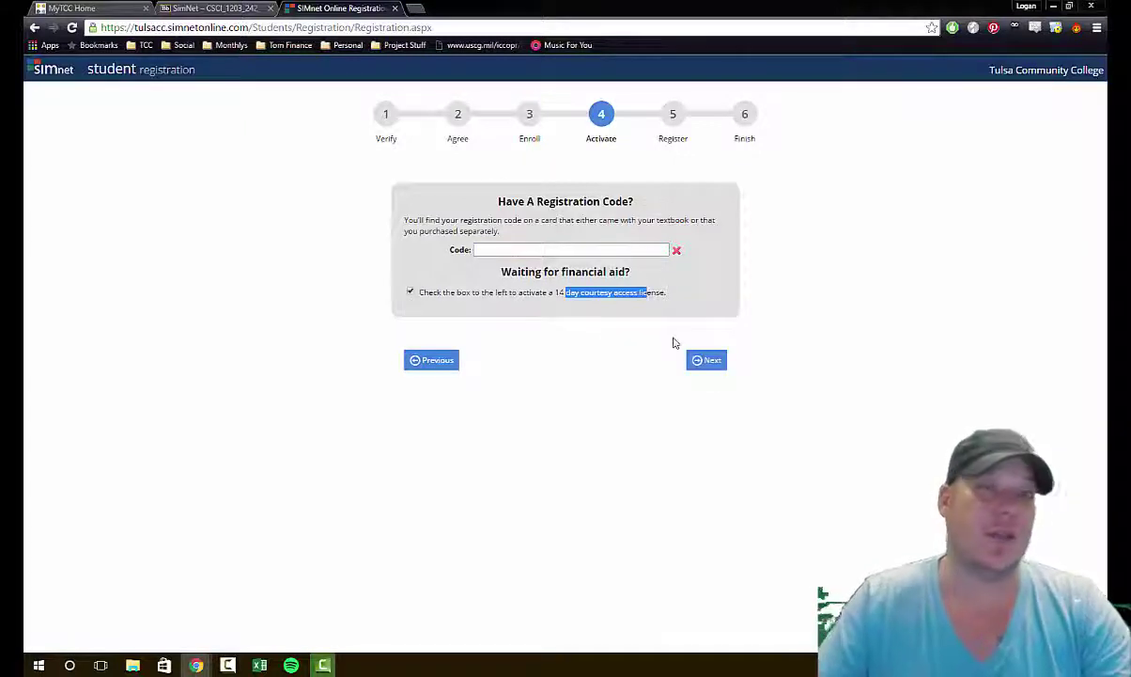
left_click(628, 304)
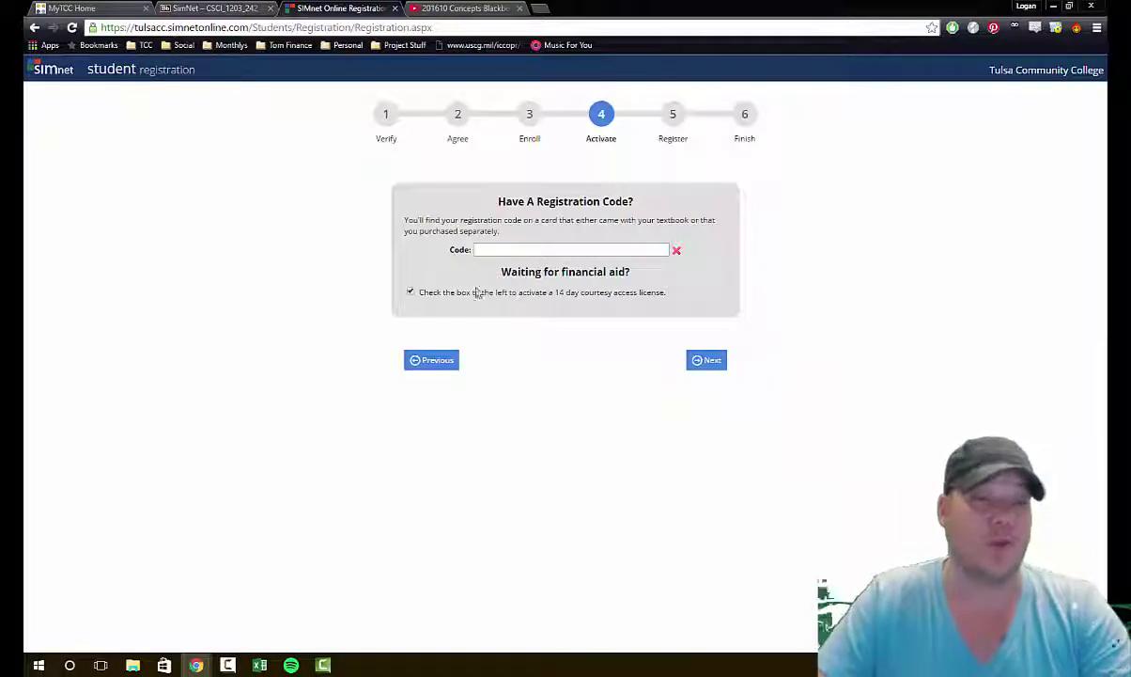
left_click(708, 362)
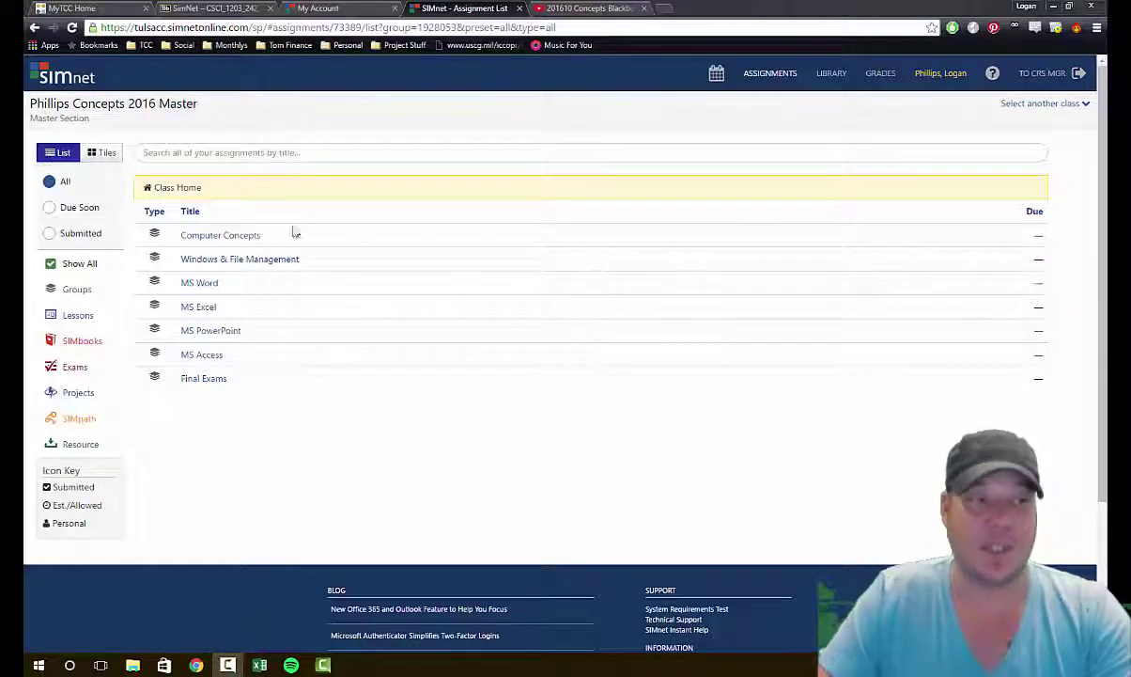
Step: Switch the class home folders to tile view and back to list view
left_click(99, 155)
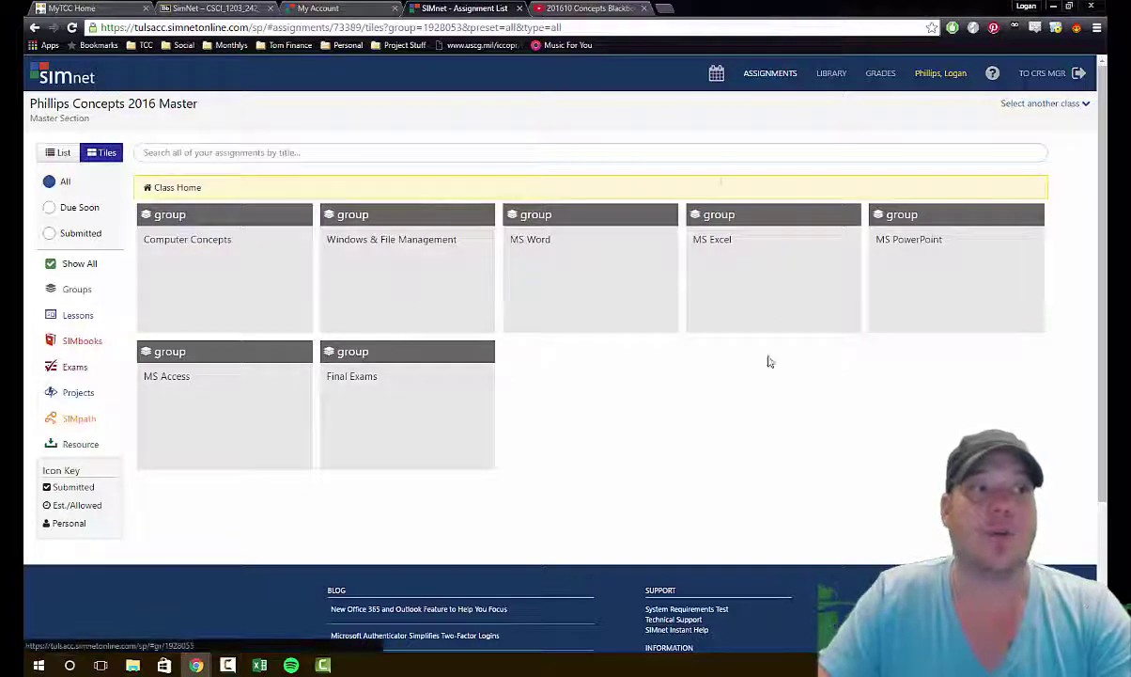
left_click(64, 155)
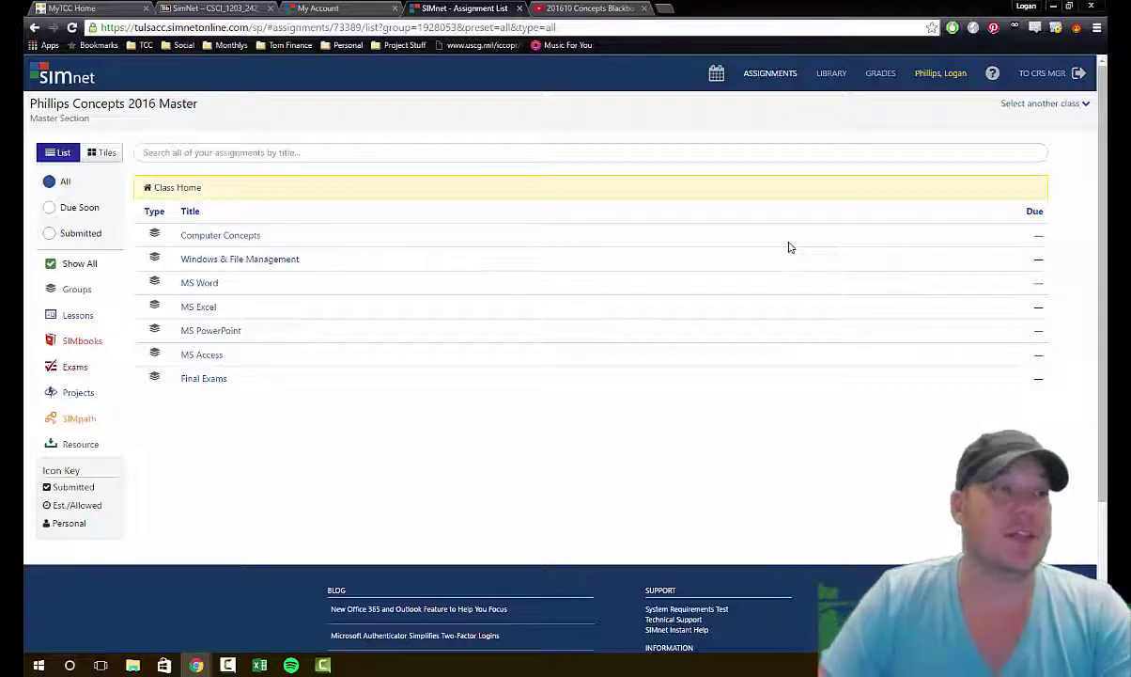
Step: Look through the Computer Concepts folder, then return to the class home folder list
left_click(222, 235)
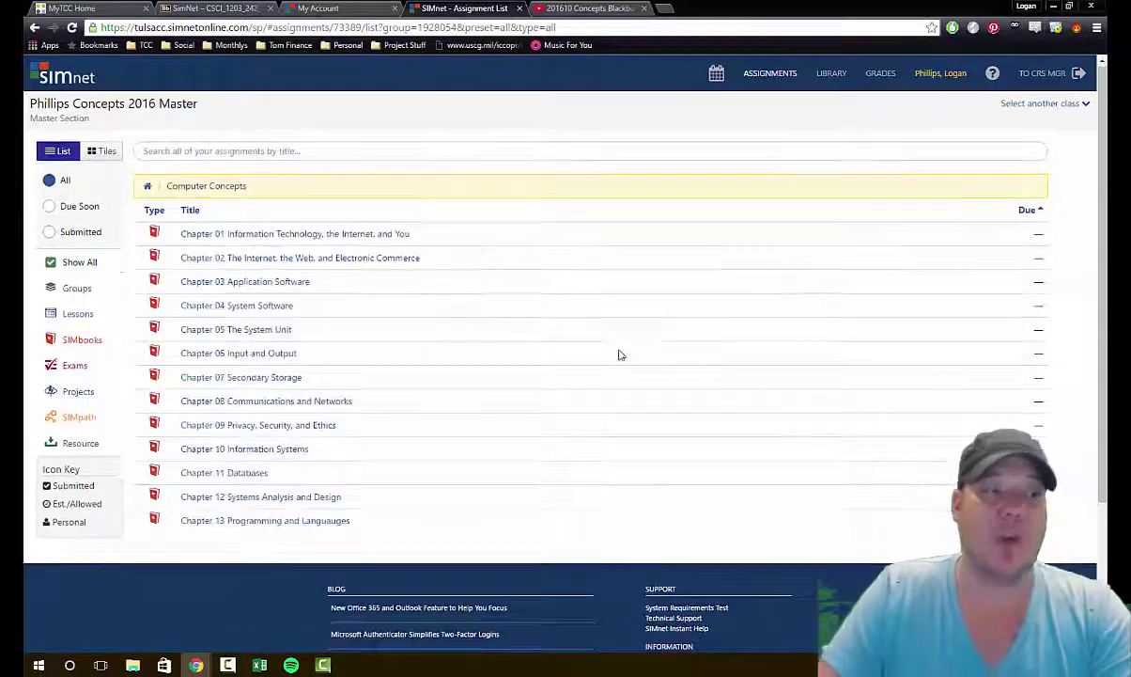
scroll(618, 353, "down", 2)
scroll(618, 353, "up", 2)
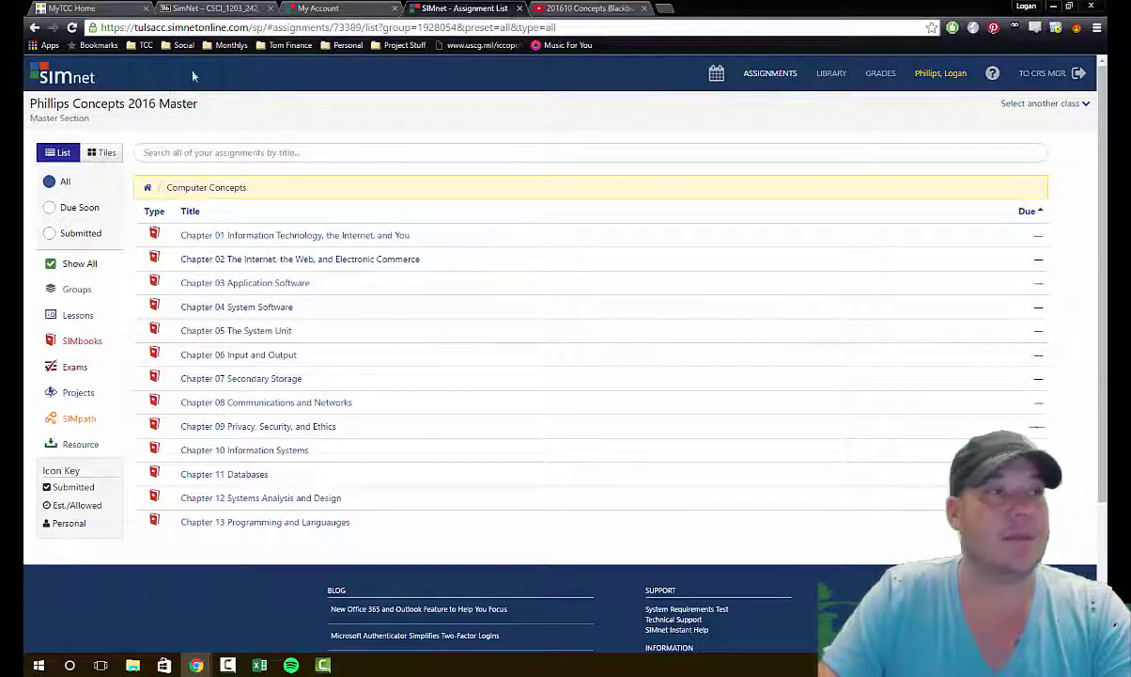
left_click(35, 27)
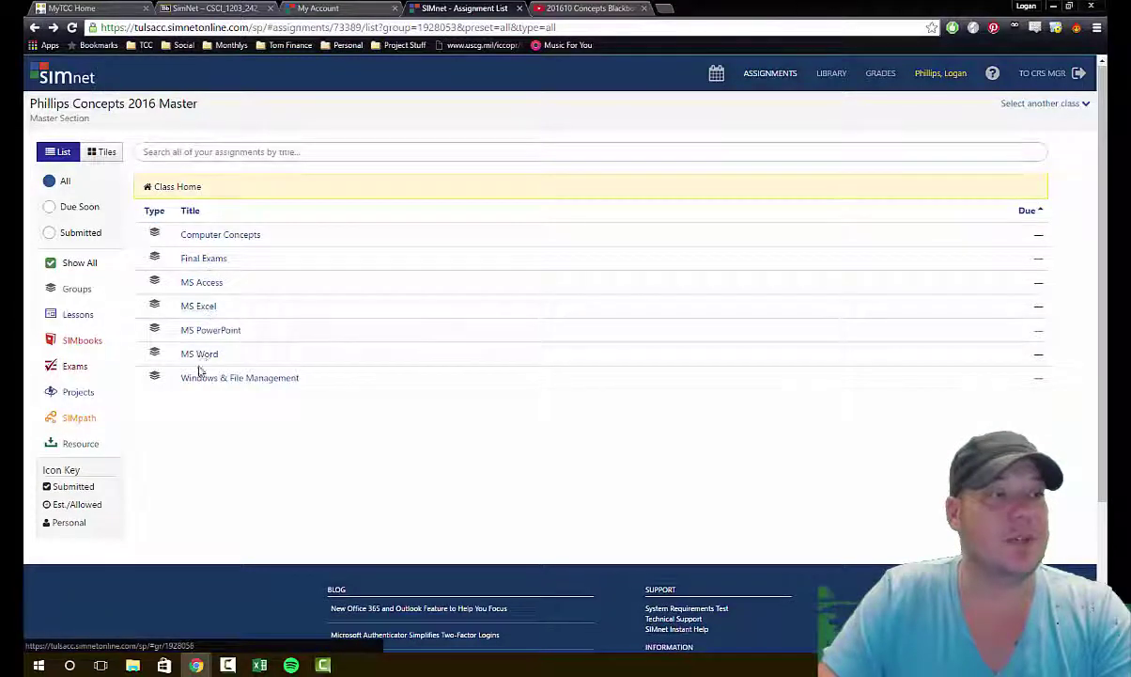
Step: In the MS Word folder, try the Exams, Projects, SIMpath and Resources filters, ending on SIMbooks
left_click(237, 353)
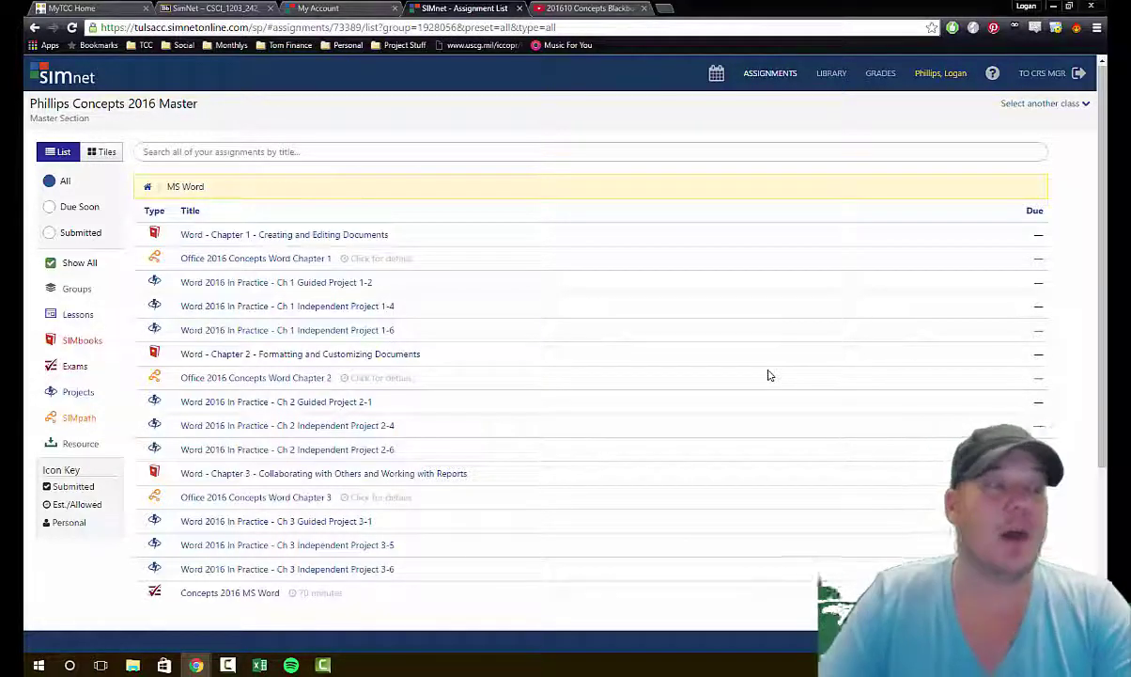
left_click(80, 340)
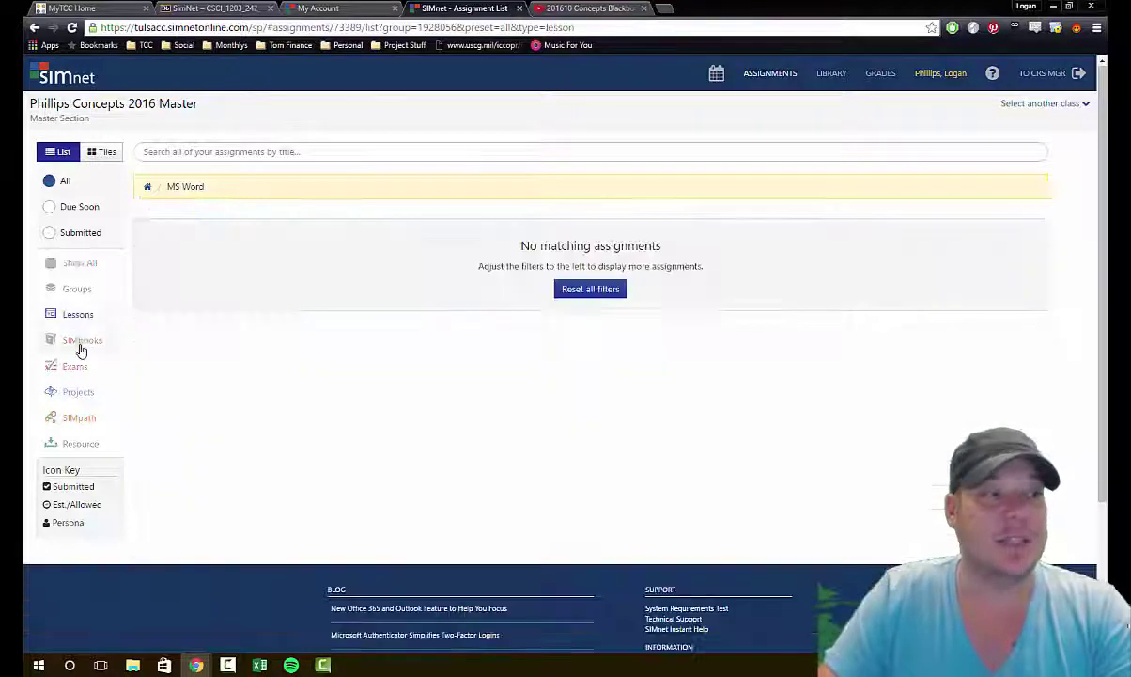
left_click(86, 366)
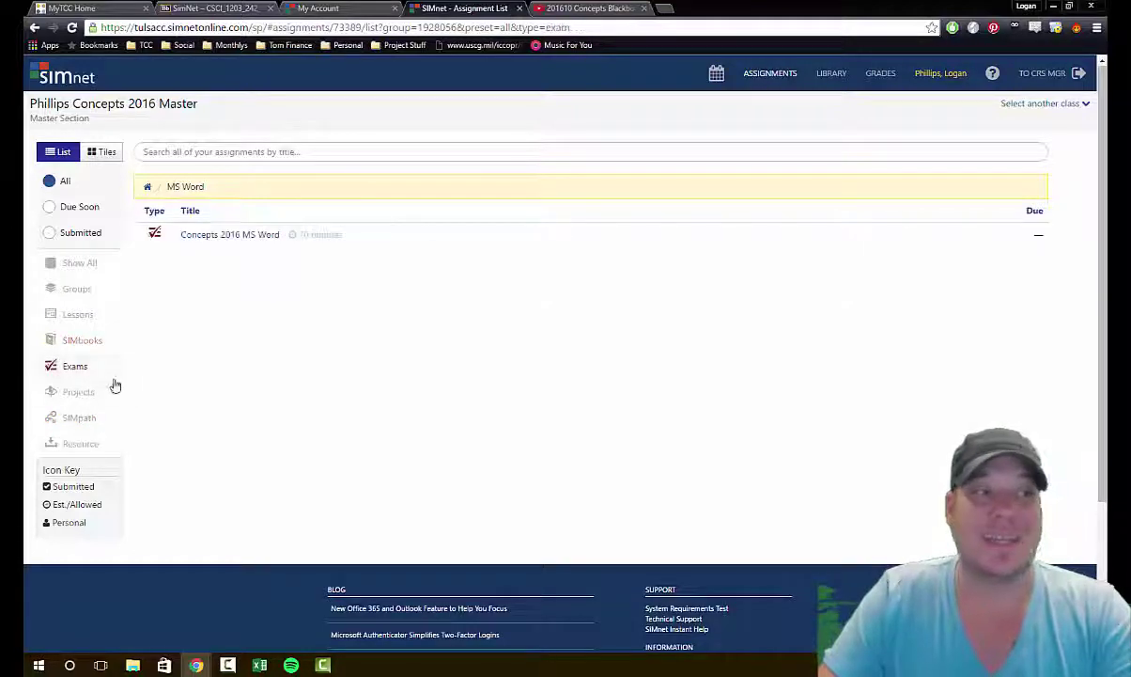
left_click(88, 393)
left_click(84, 417)
left_click(83, 448)
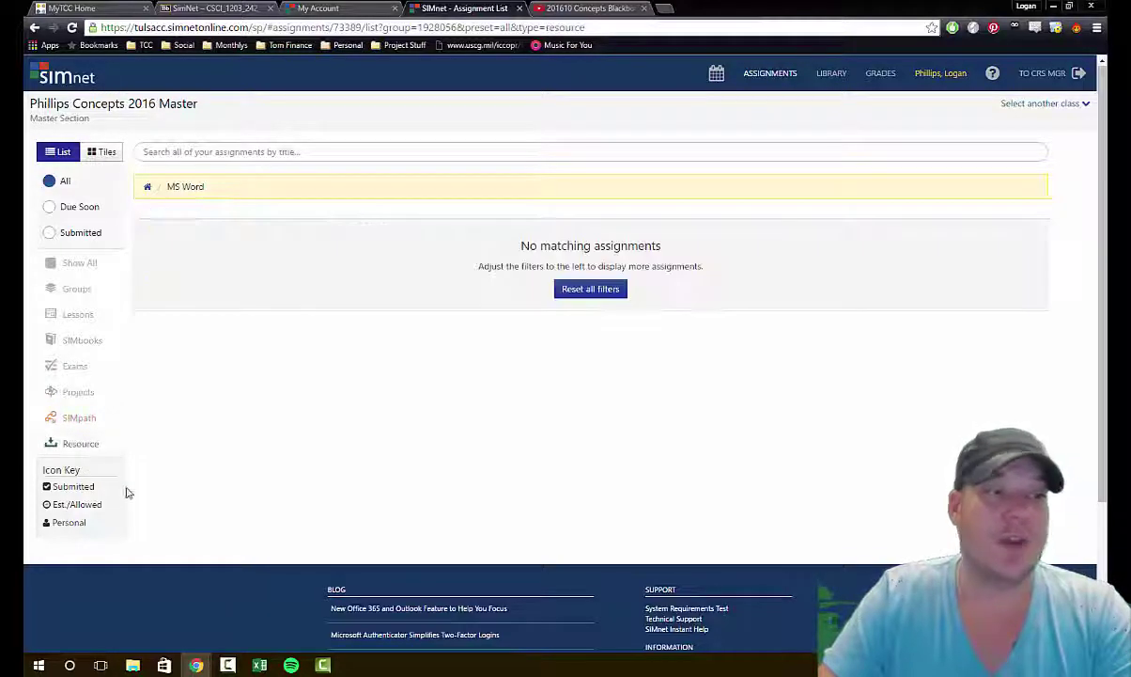
left_click(75, 418)
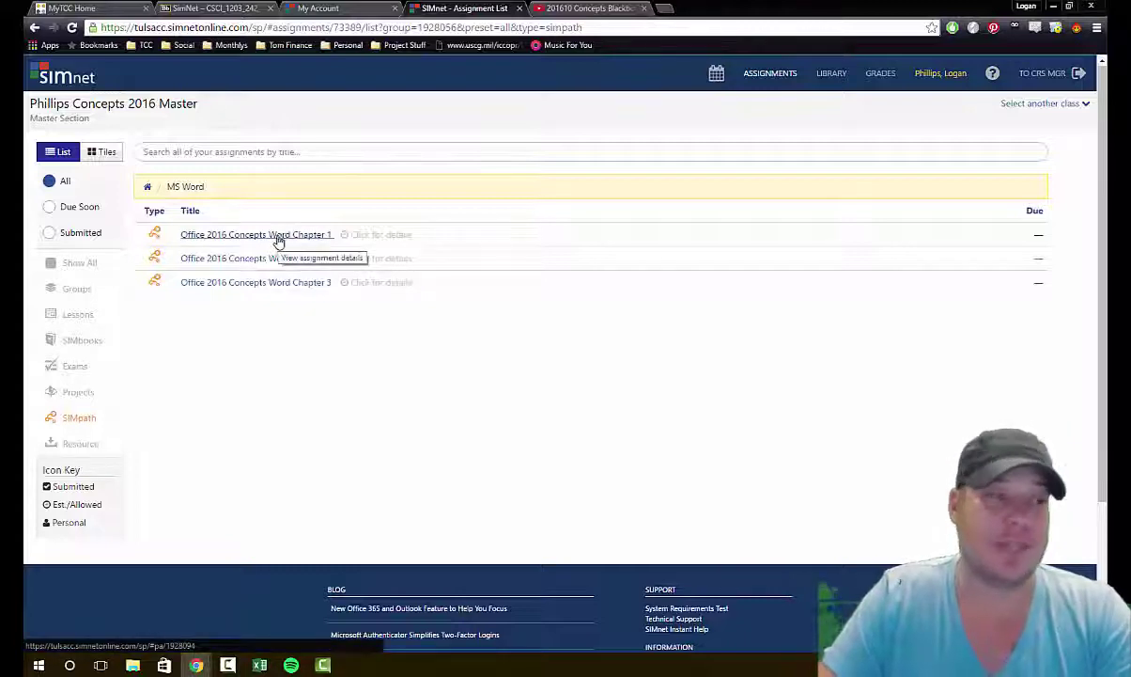
left_click(87, 391)
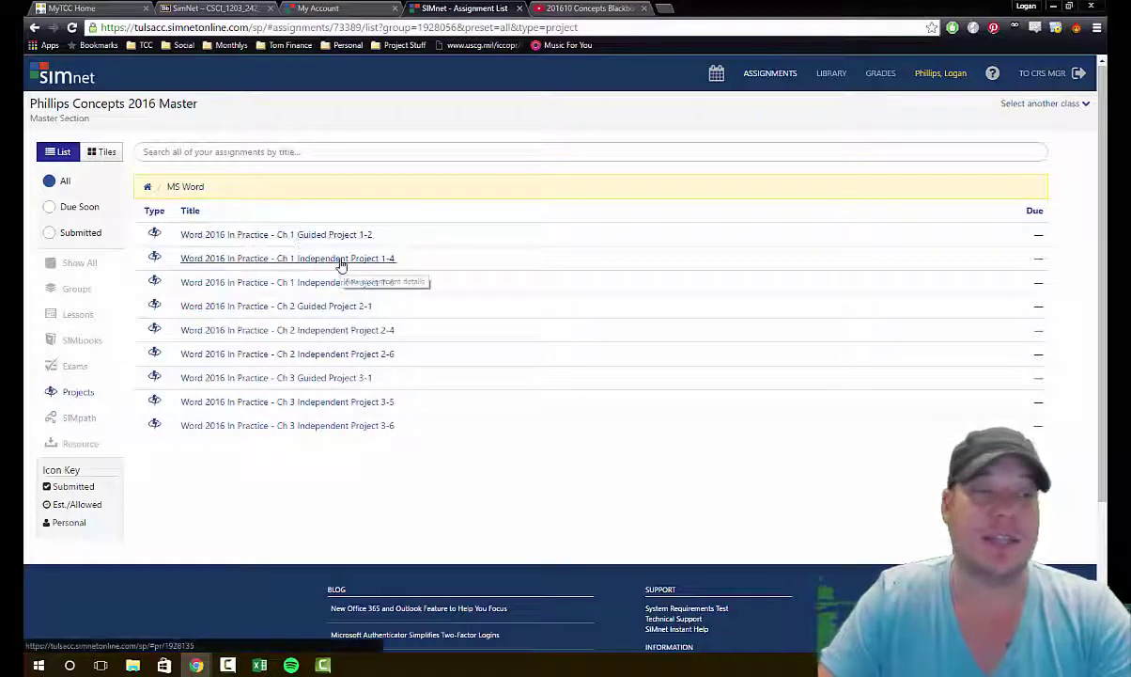
left_click(75, 366)
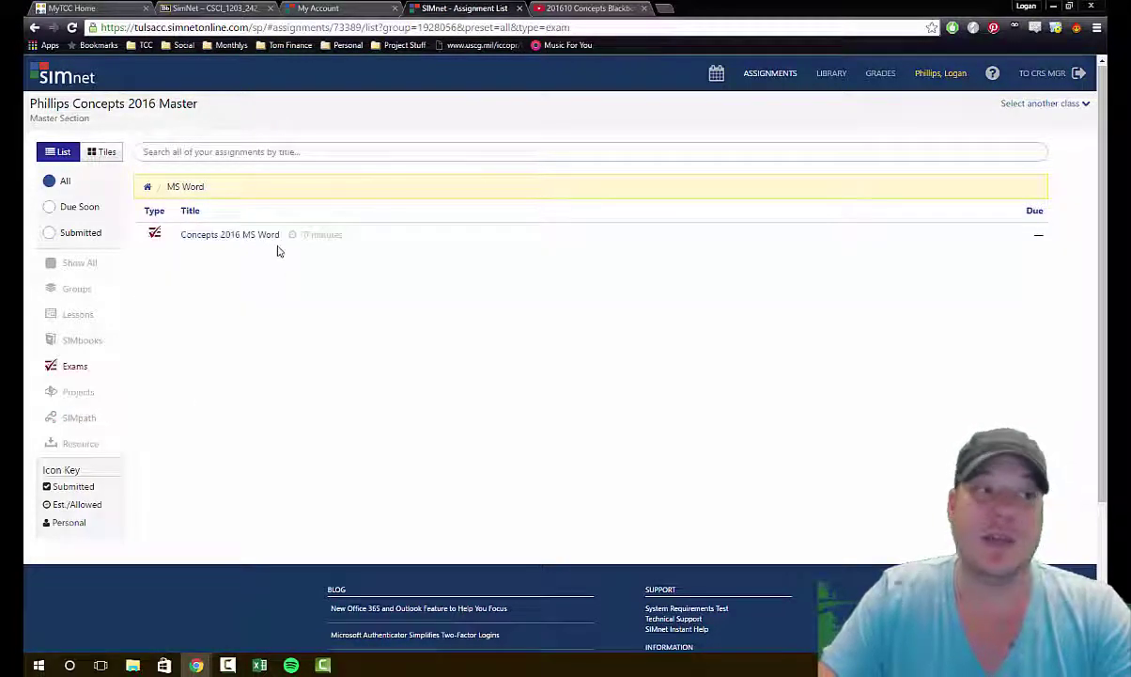
left_click(81, 340)
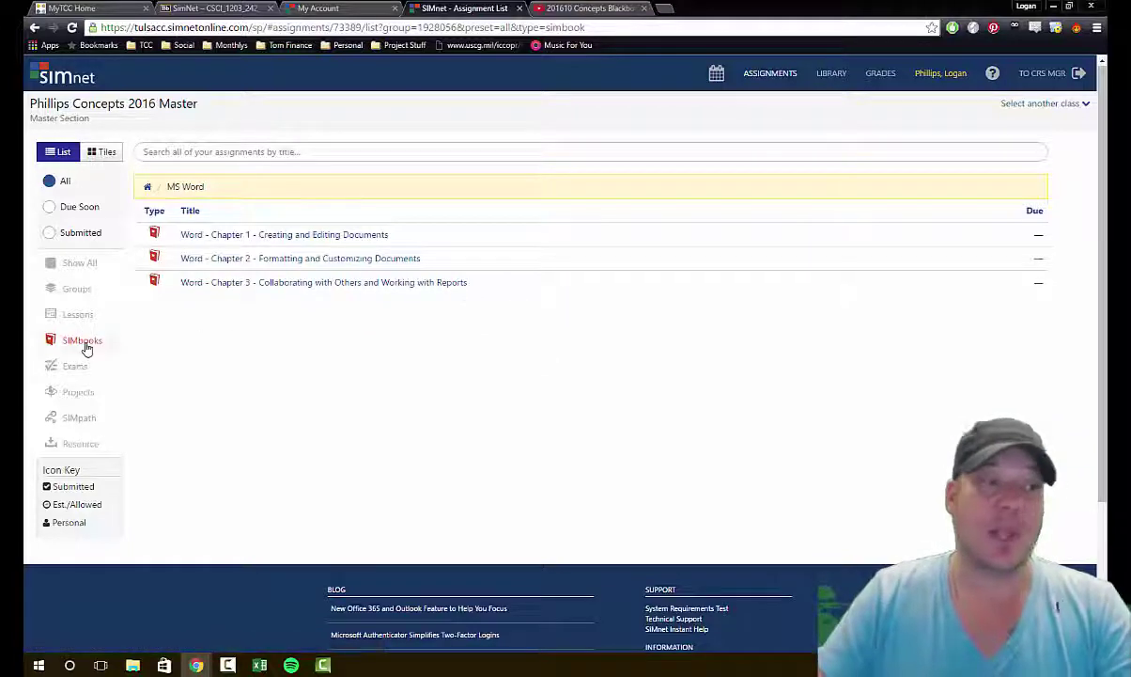
Step: Open the Word - Chapter 1 SIMbook and review its Page List of pages, points and completion boxes
left_click(281, 235)
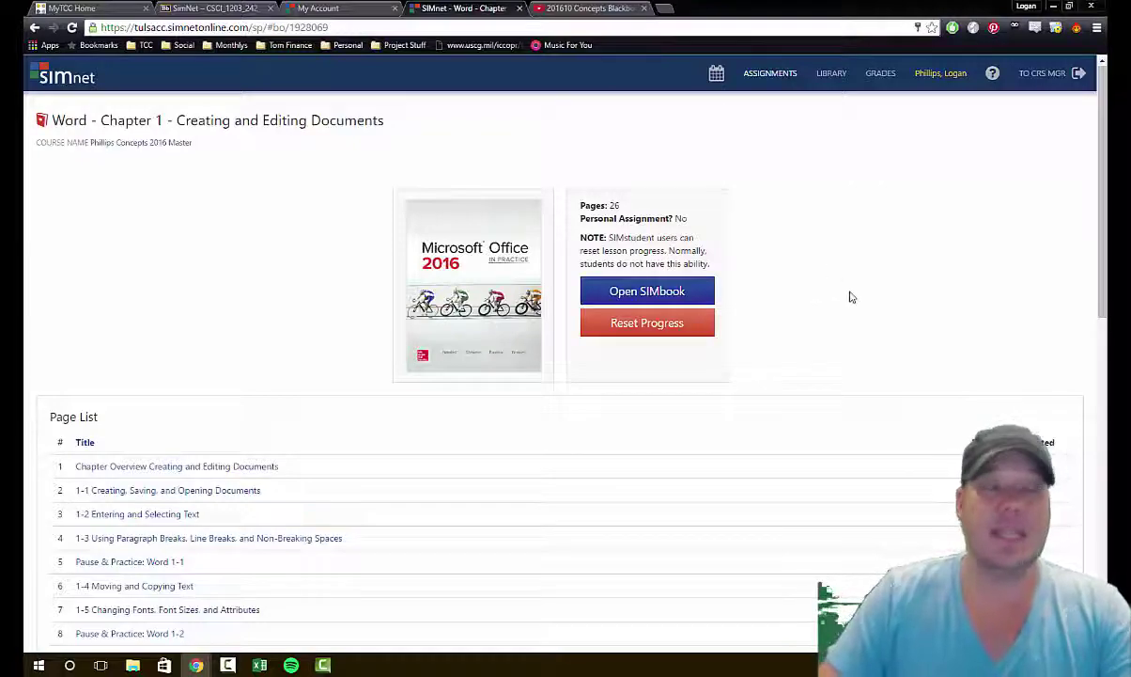
scroll(874, 336, "down", 3)
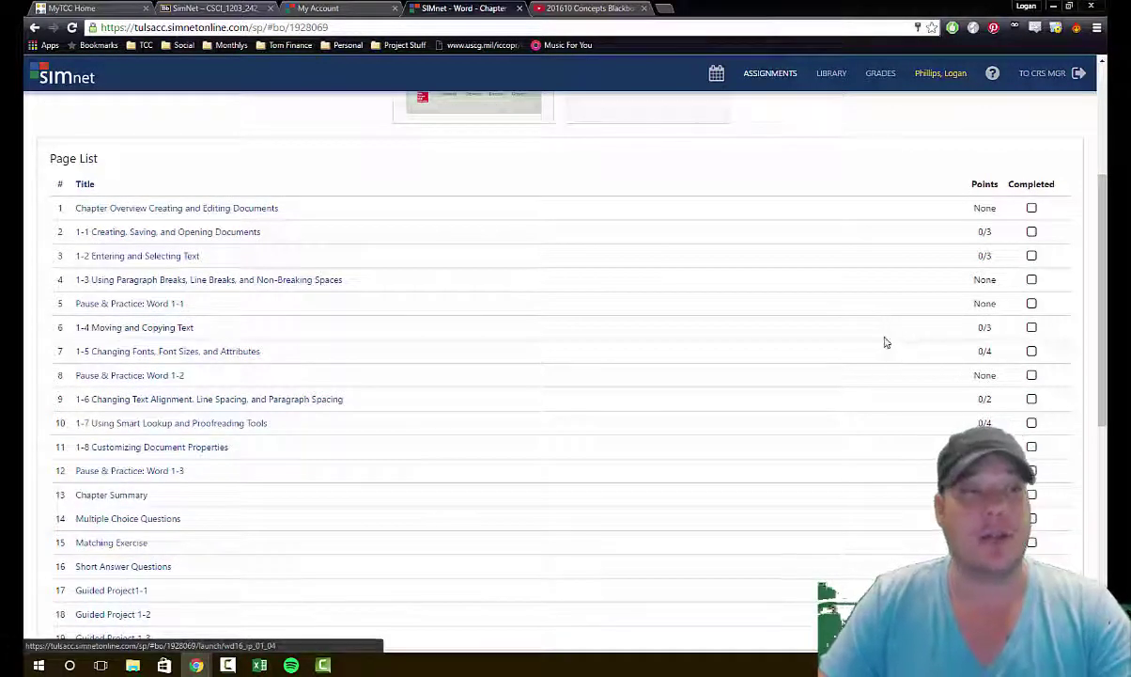
scroll(884, 342, "up", 3)
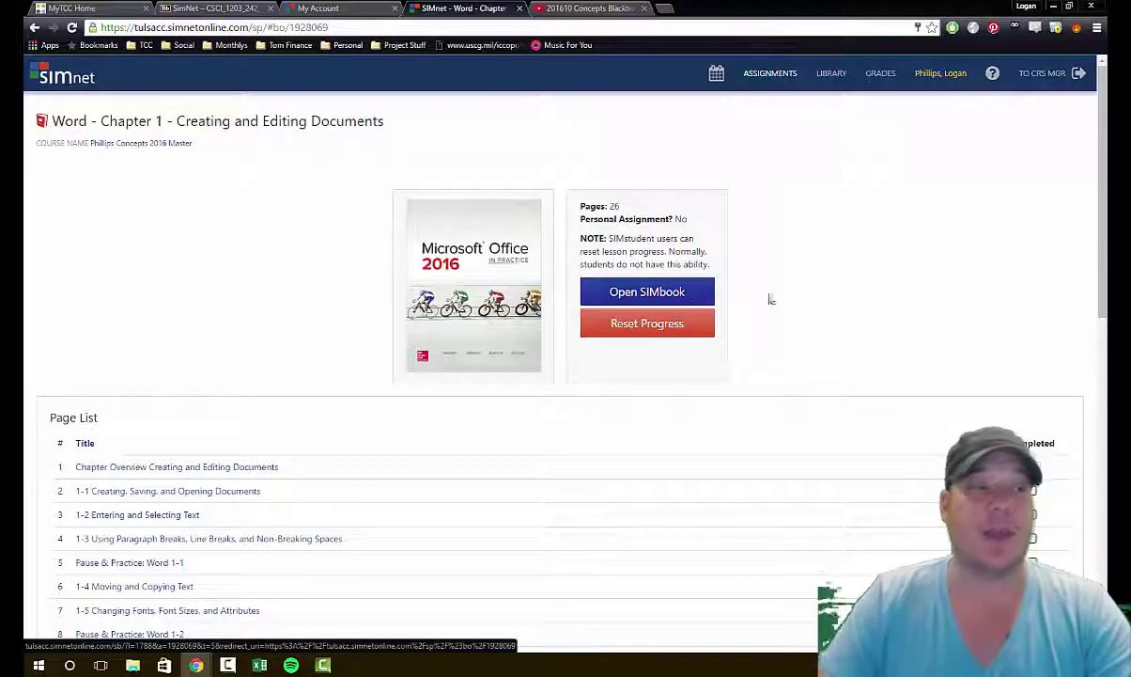
scroll(934, 313, "down", 3)
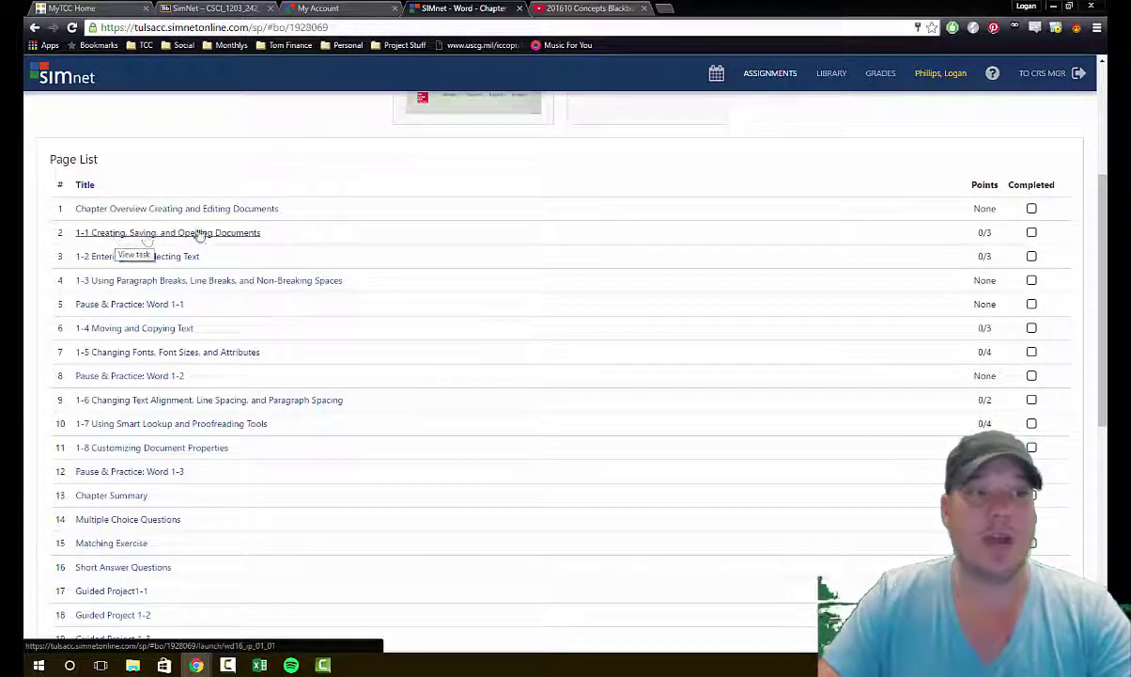
scroll(697, 294, "down", 5)
scroll(707, 295, "up", 4)
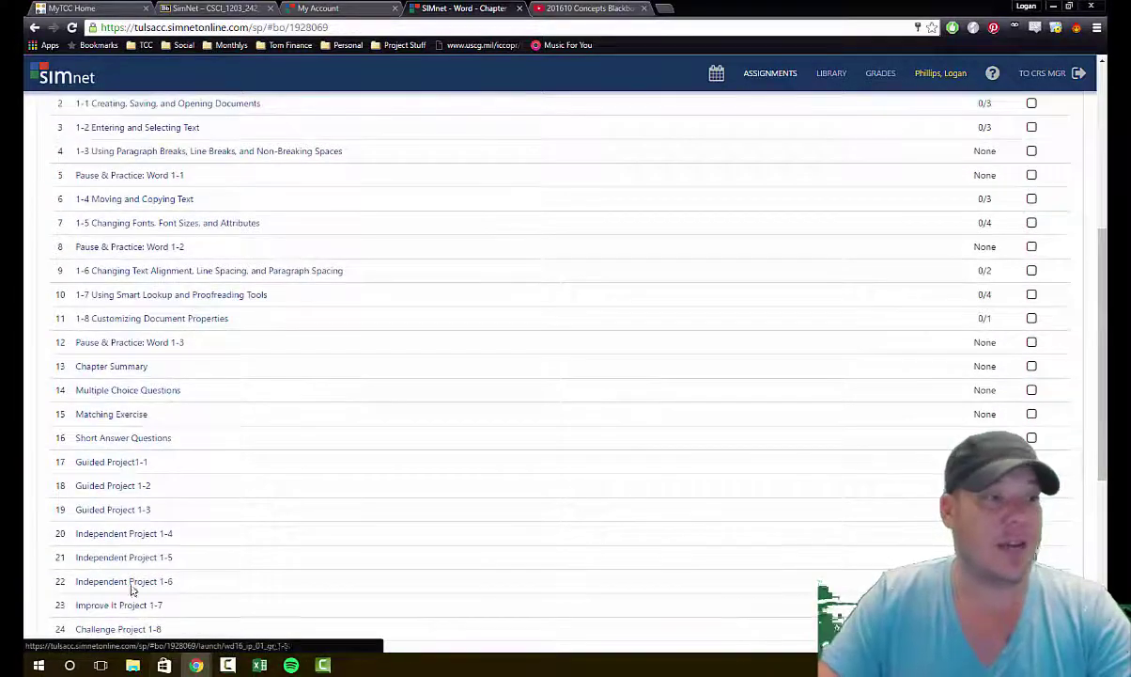
scroll(386, 467, "down", 1)
scroll(404, 459, "up", 5)
scroll(446, 440, "down", 1)
scroll(447, 440, "down", 1)
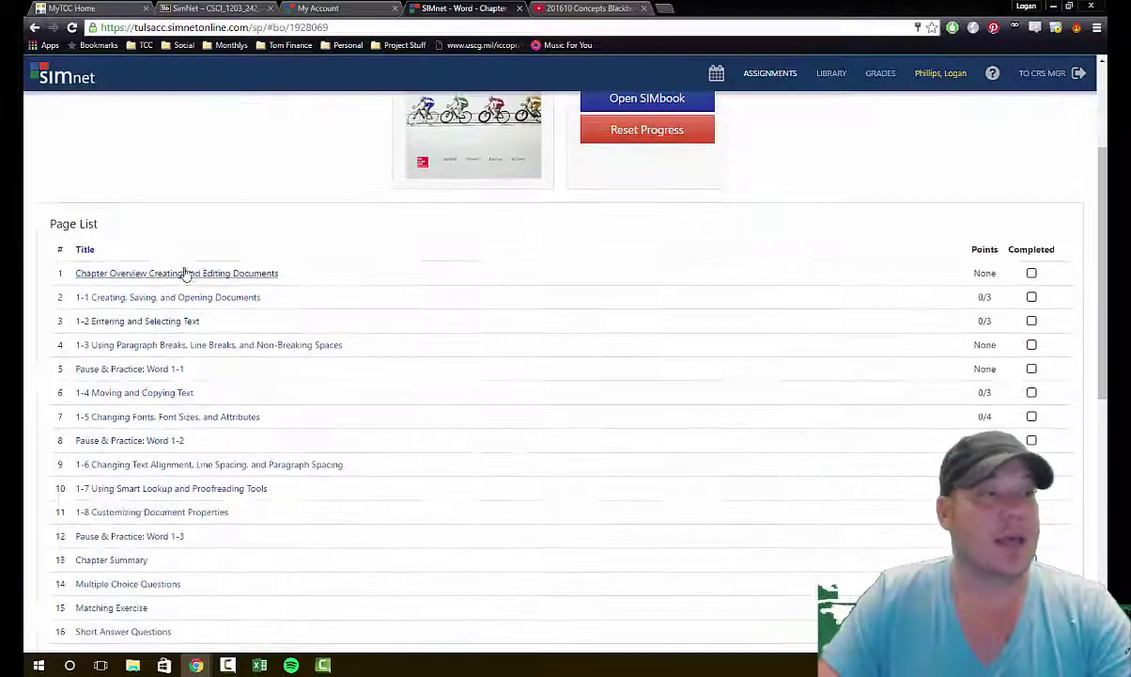
Step: Open lesson 1-1 Creating, Saving, and Opening Documents and read through pages W1-3 to W1-7
left_click(239, 296)
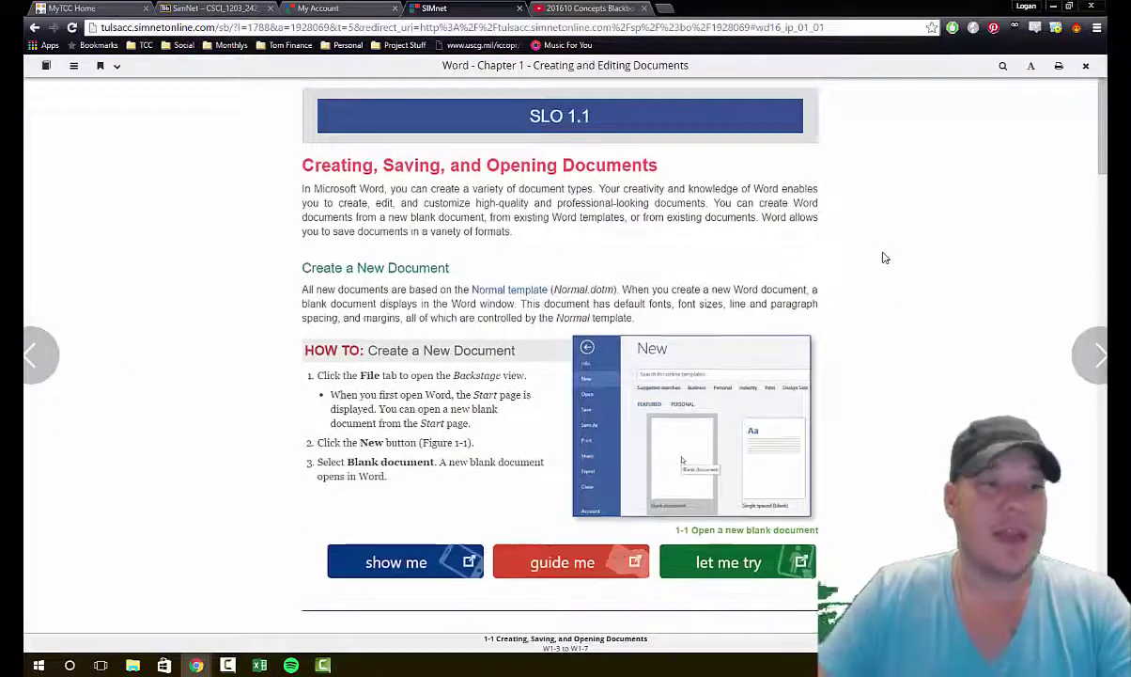
scroll(883, 256, "down", 1)
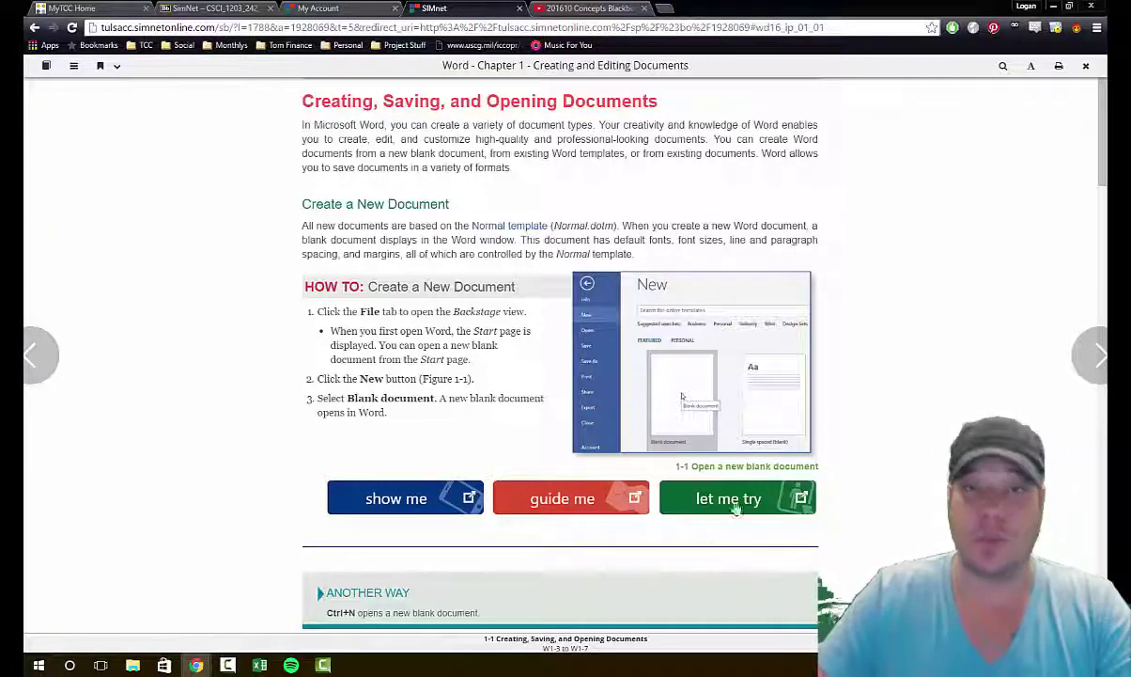
scroll(781, 466, "down", 10)
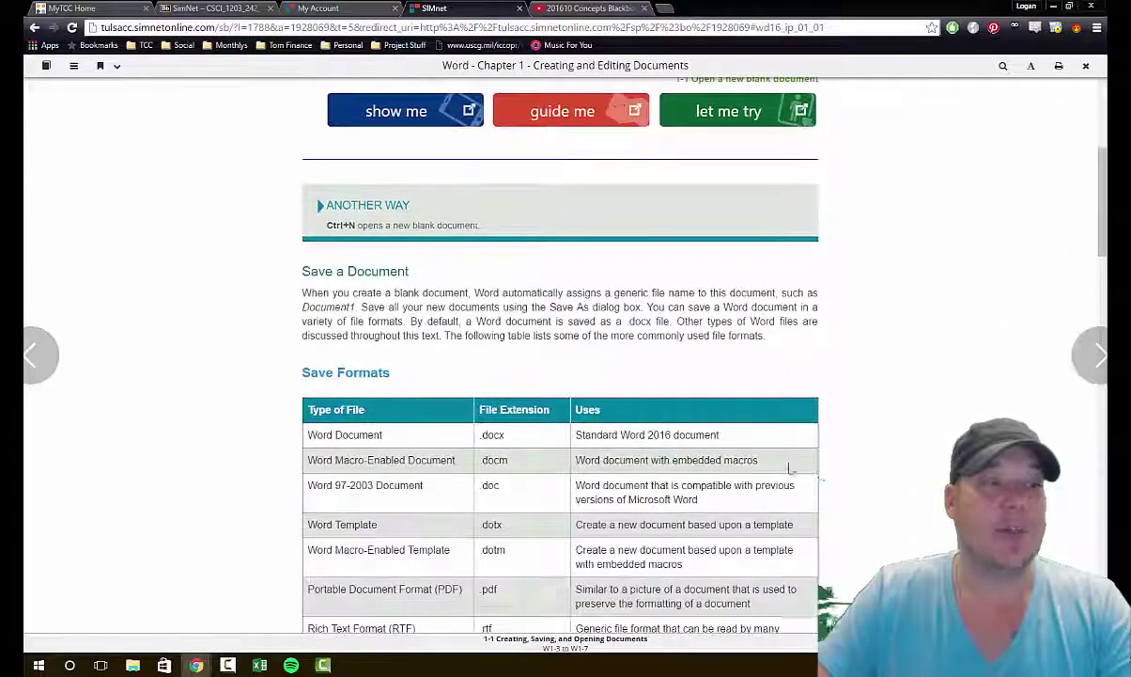
scroll(794, 454, "down", 4)
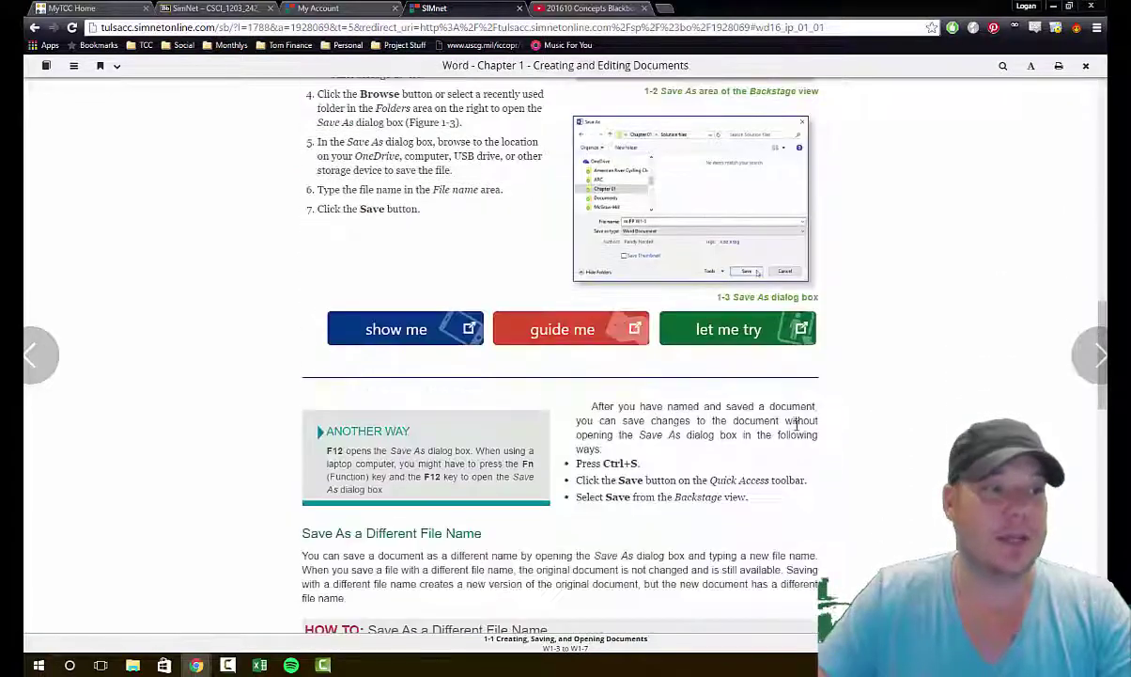
scroll(797, 425, "down", 8)
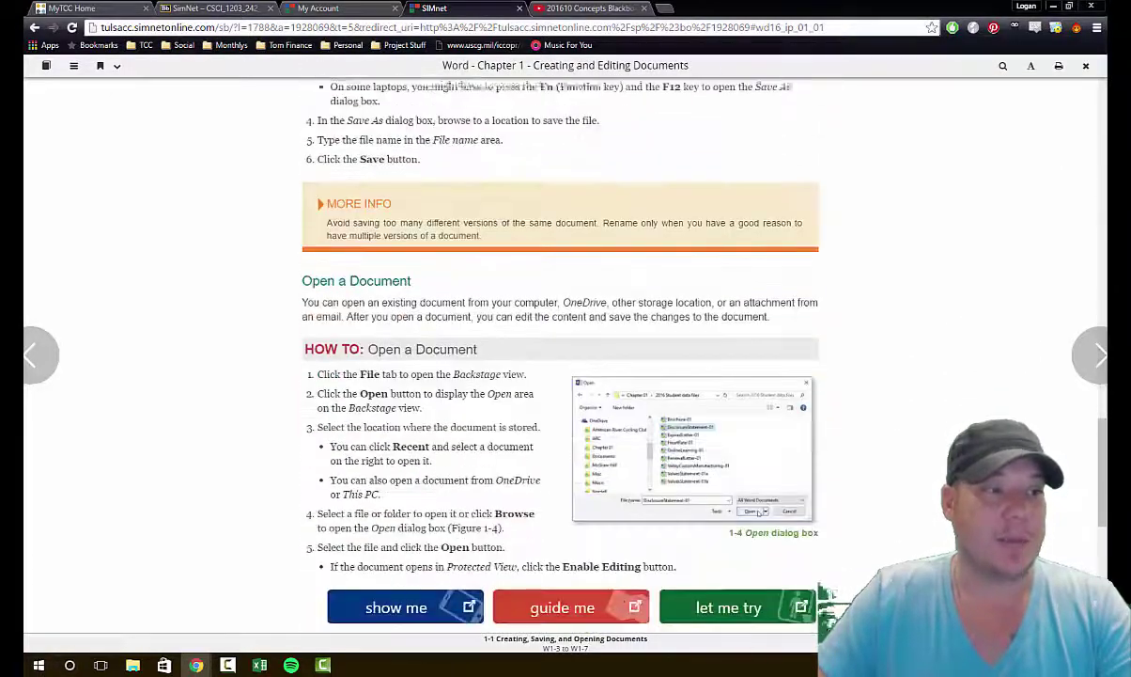
scroll(798, 425, "down", 4)
scroll(798, 425, "down", 4)
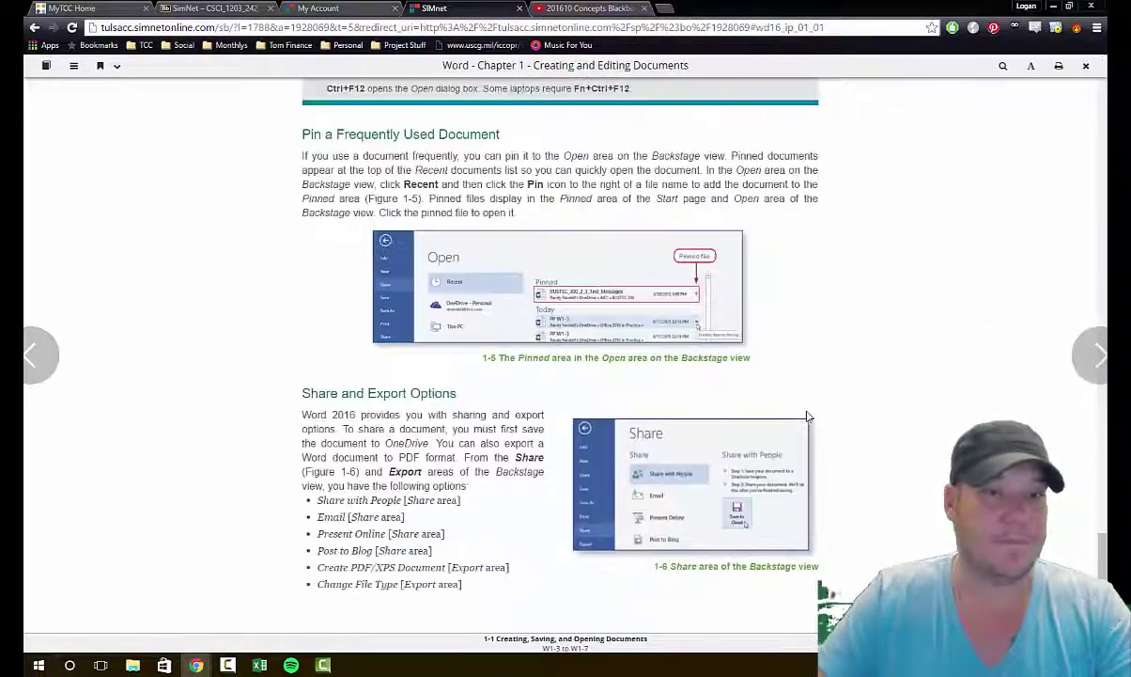
scroll(807, 415, "up", 6)
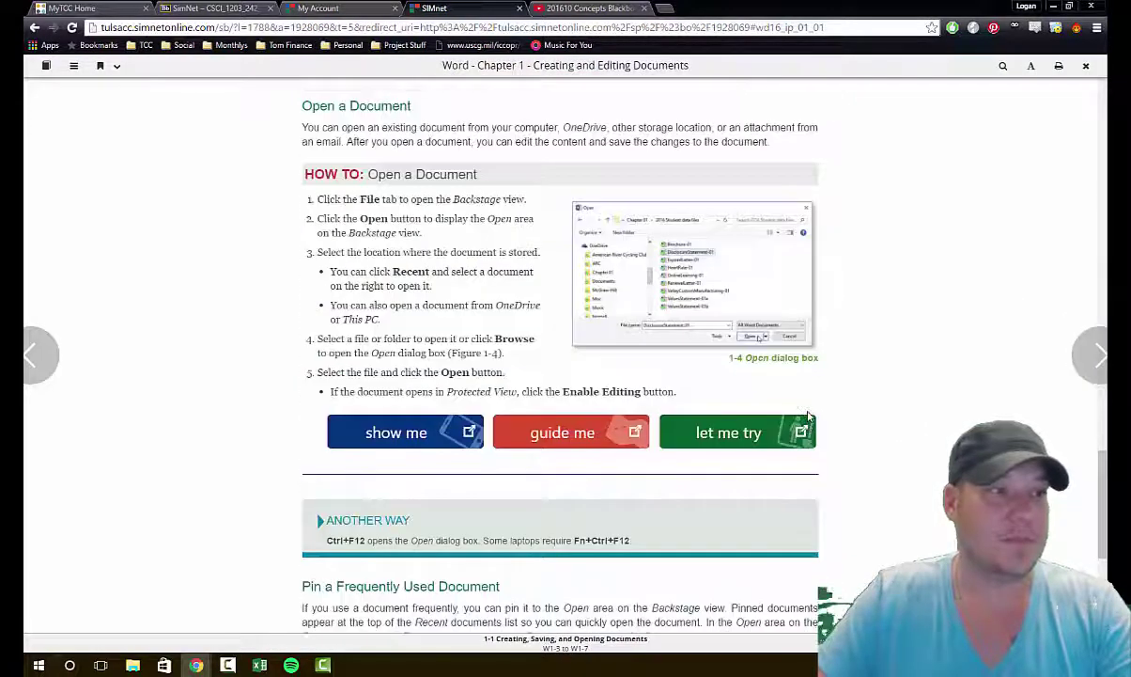
scroll(808, 414, "down", 5)
scroll(808, 412, "up", 8)
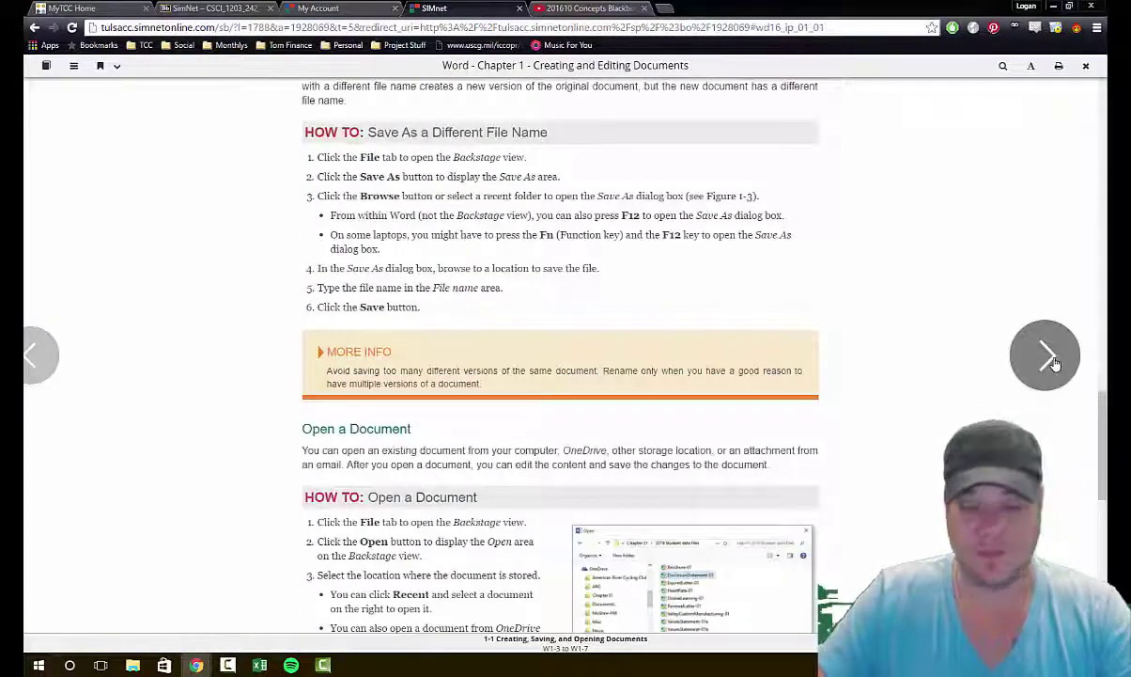
Step: Advance to Pause & Practice: Word 1-1, highlight its heading, then exit the SIMbook reader
left_click(1045, 354)
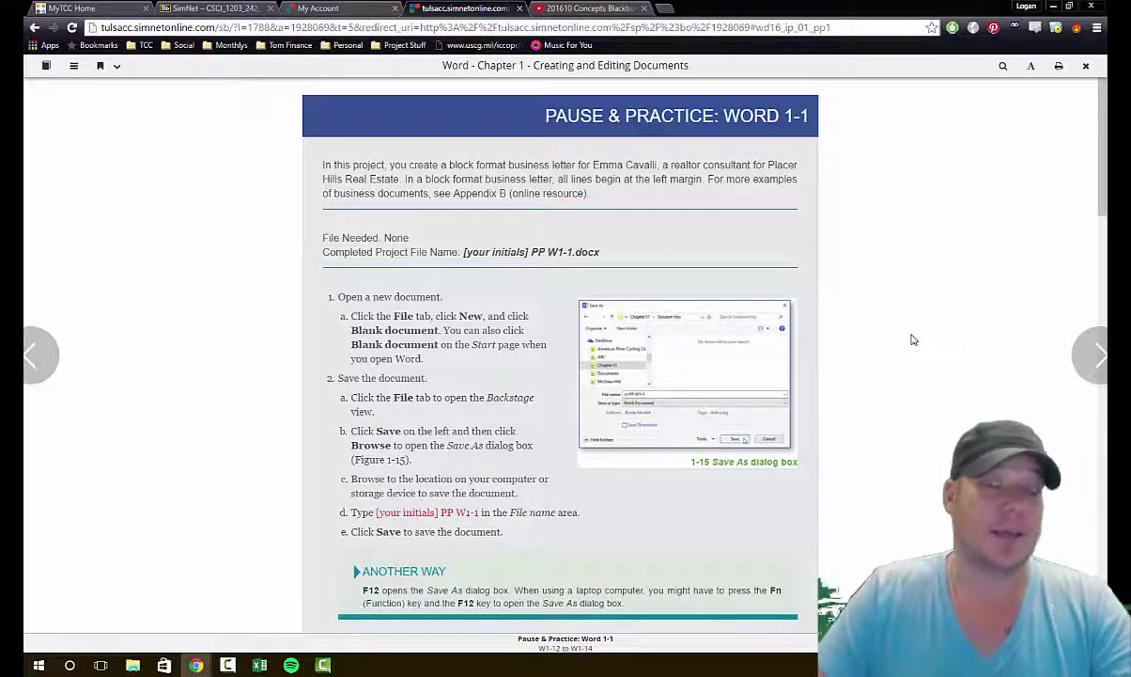
scroll(912, 340, "down", 10)
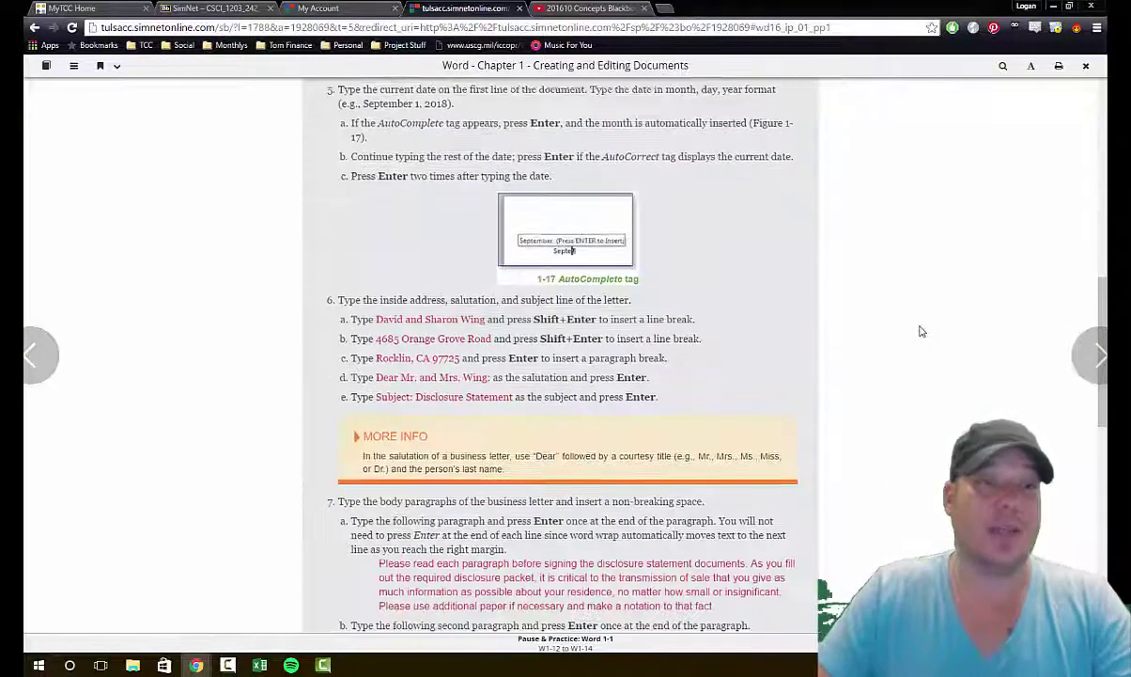
scroll(919, 328, "down", 10)
scroll(923, 334, "up", 5)
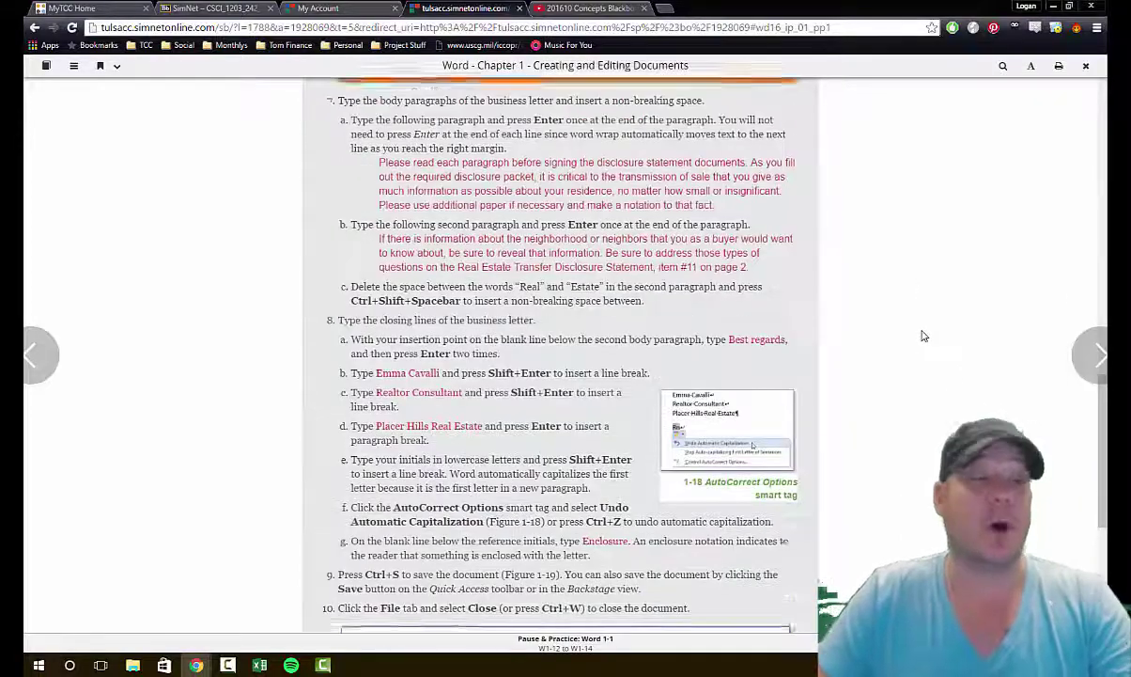
scroll(926, 335, "up", 10)
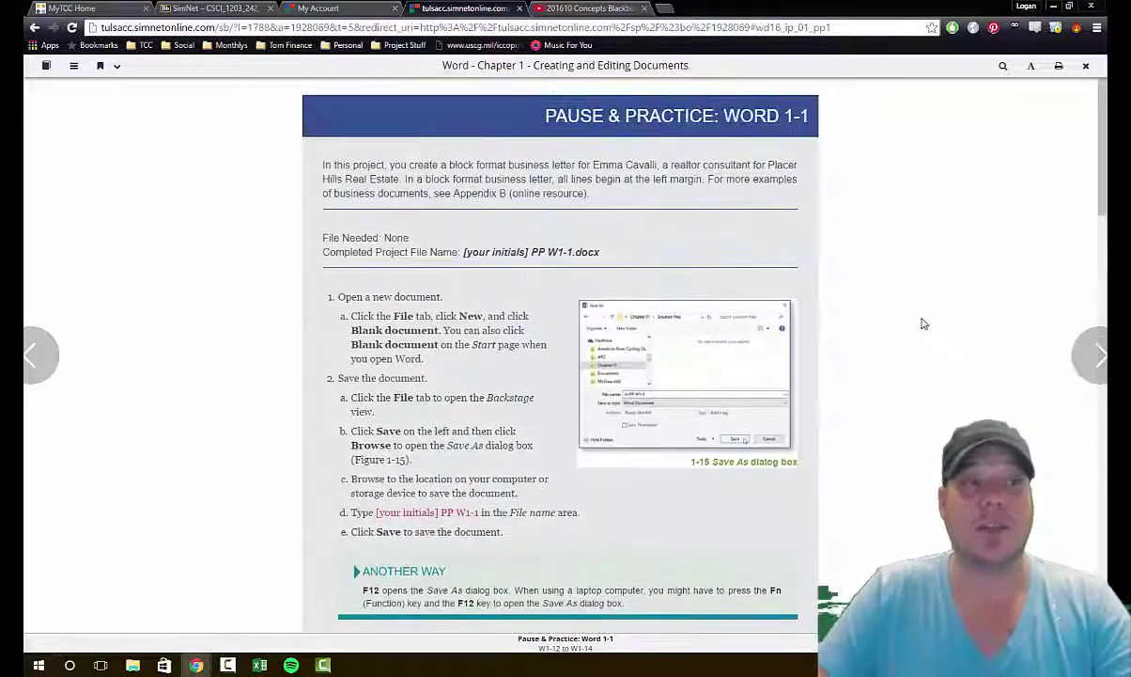
left_click_drag(513, 110, 791, 121)
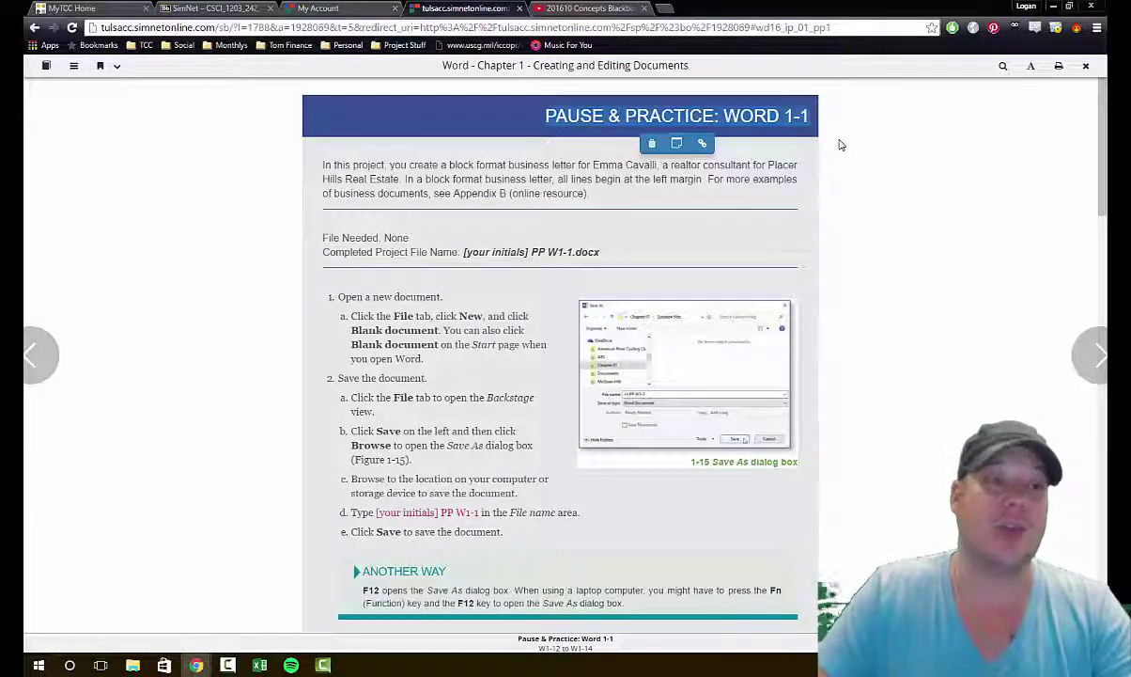
left_click(1086, 66)
left_click(687, 172)
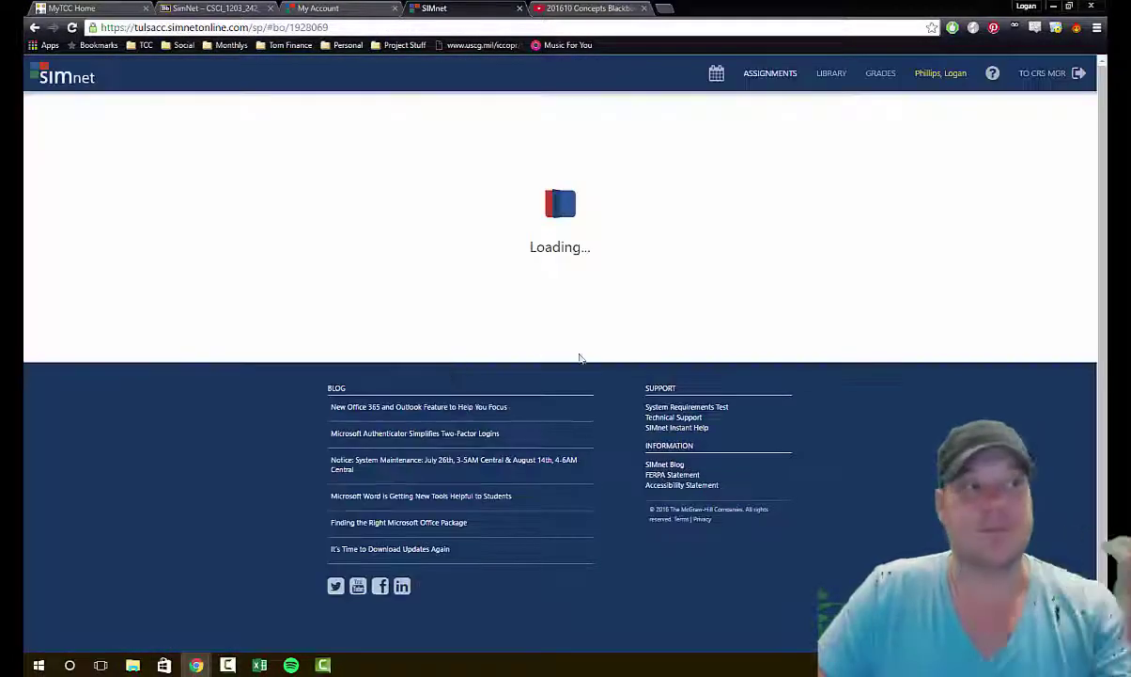
Step: Review the Word Chapter 1 Page List, where Pause & Practice: Word 1-1 is now completed
scroll(384, 355, "down", 1)
scroll(384, 356, "down", 2)
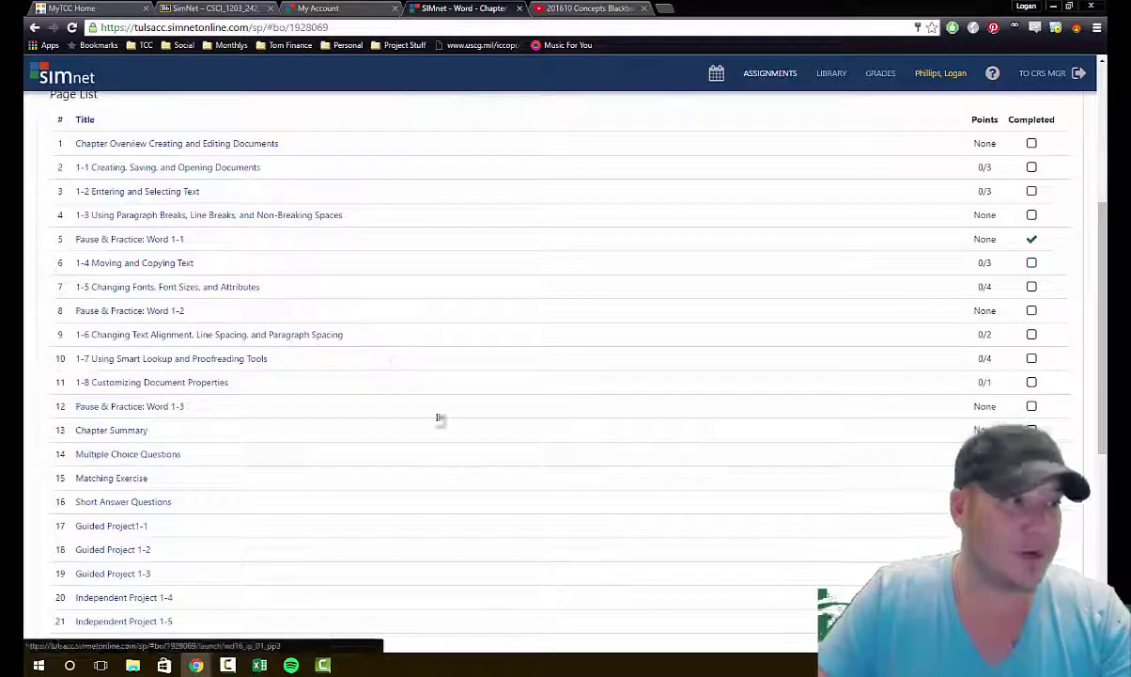
scroll(441, 427, "down", 2)
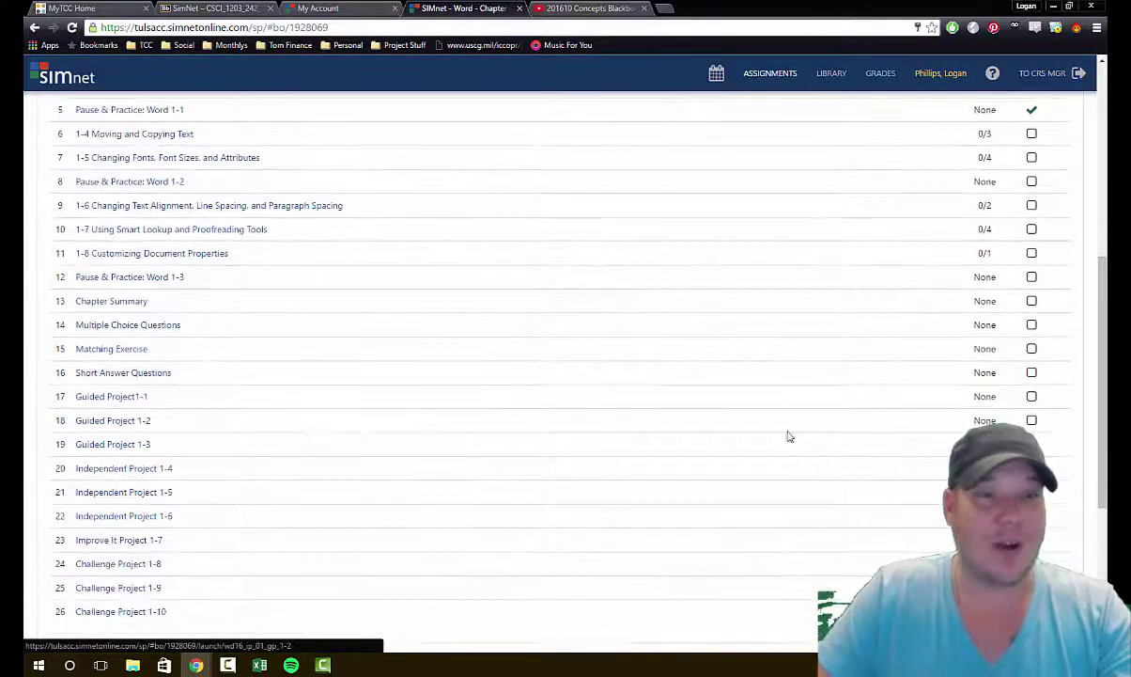
scroll(996, 310, "up", 3)
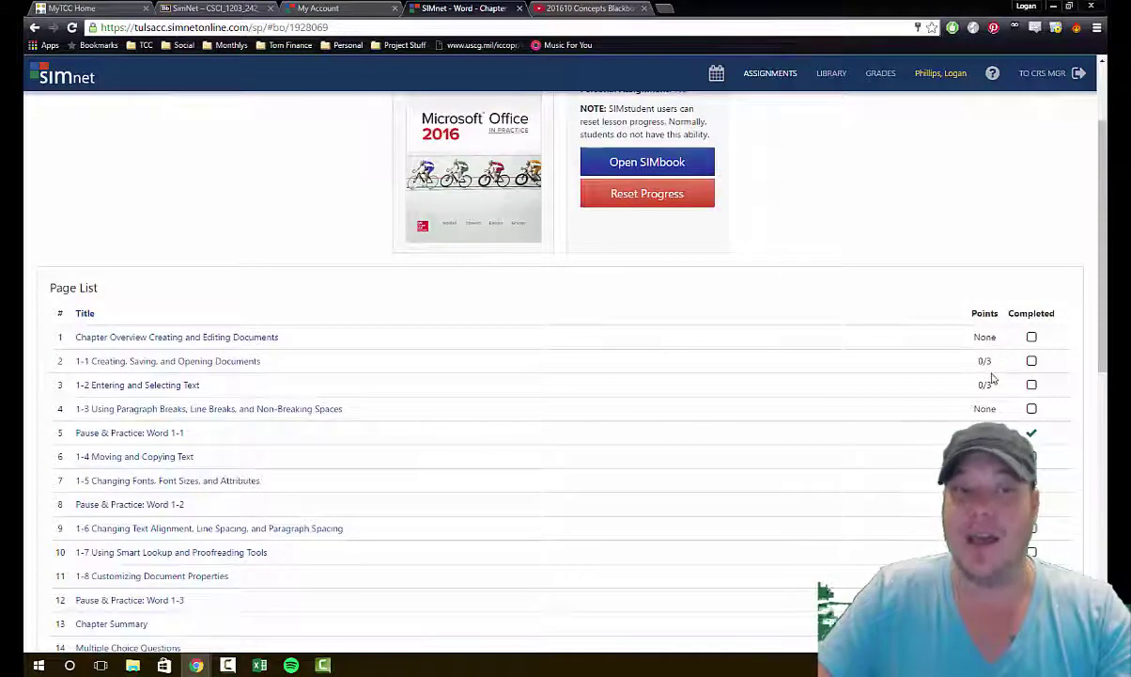
scroll(1043, 348, "down", 1)
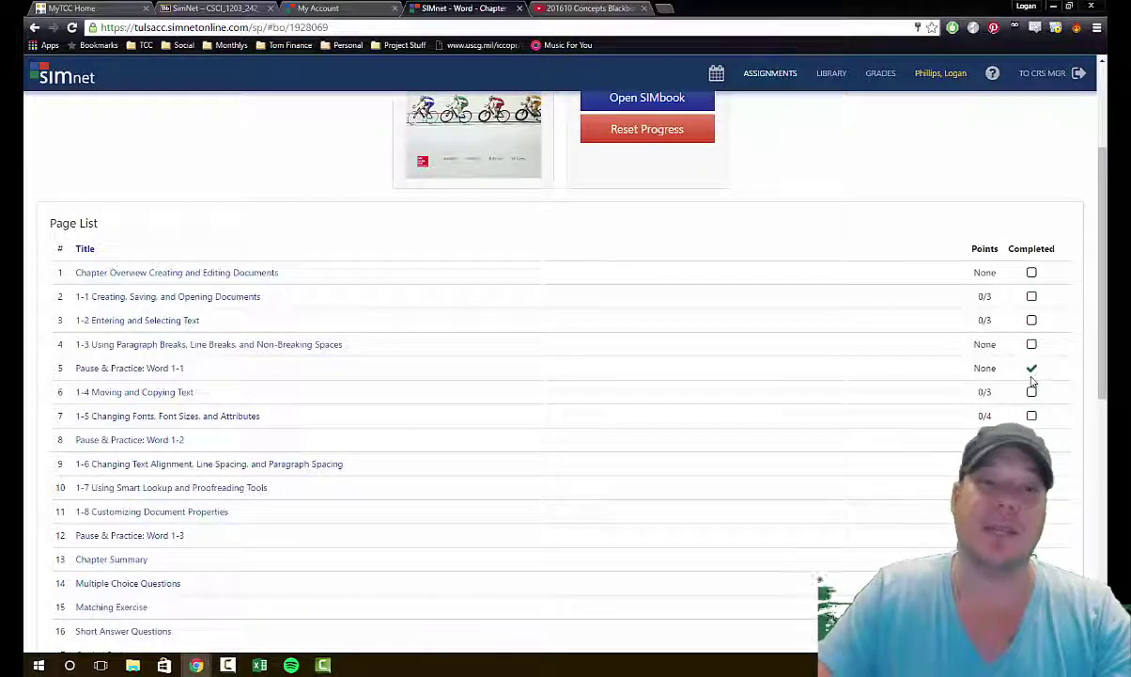
scroll(1034, 324, "down", 1)
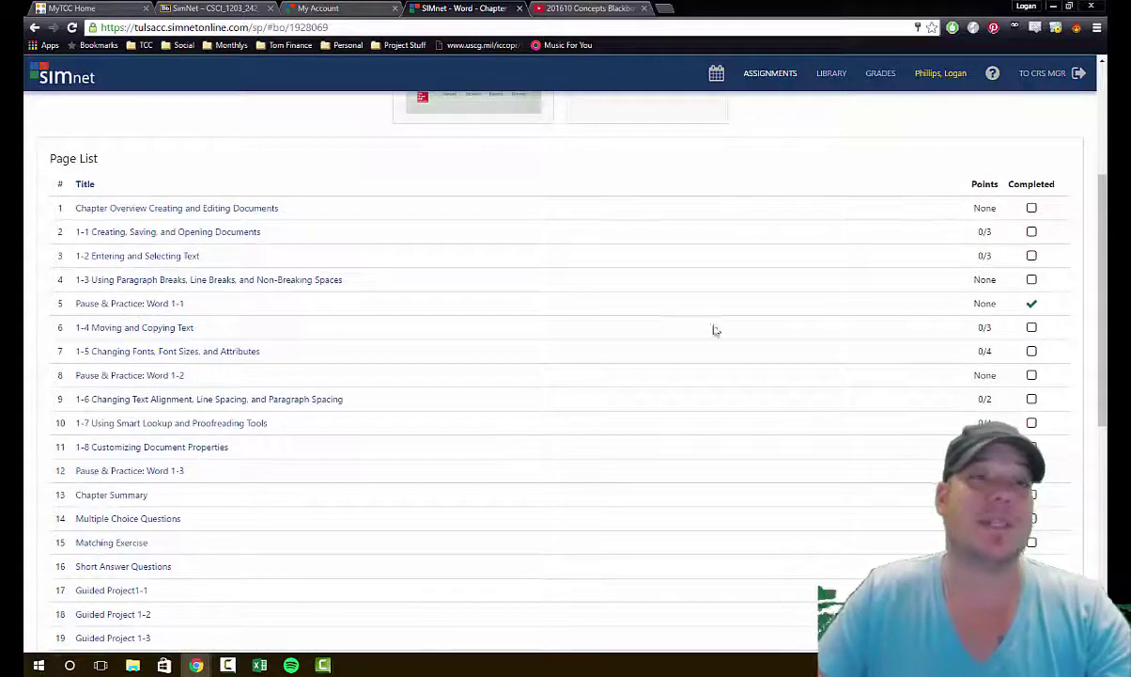
scroll(614, 357, "up", 4)
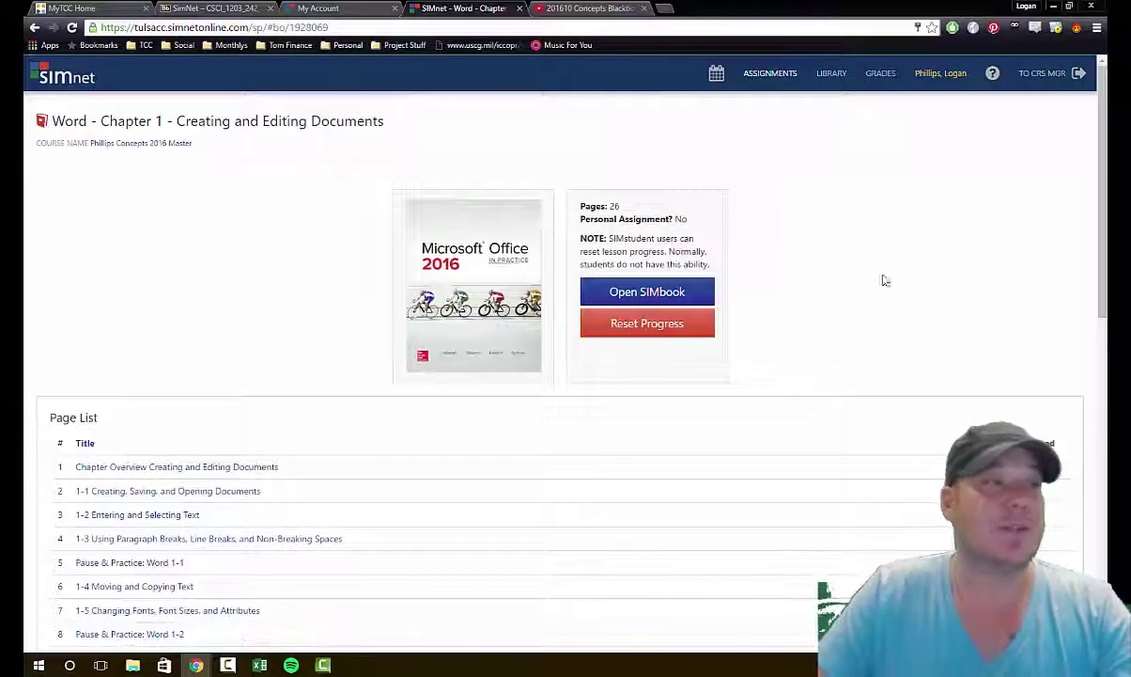
Step: Go to the Phillips Concepts assignment list and try the Exams filter, then Show All
left_click(187, 143)
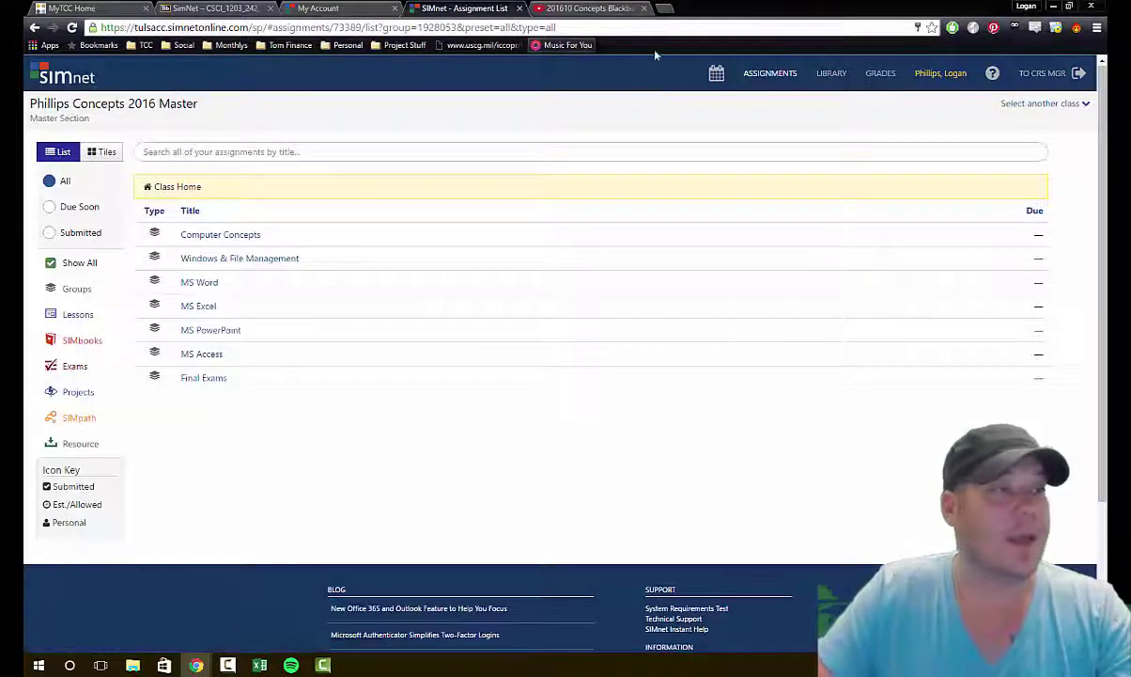
left_click(69, 365)
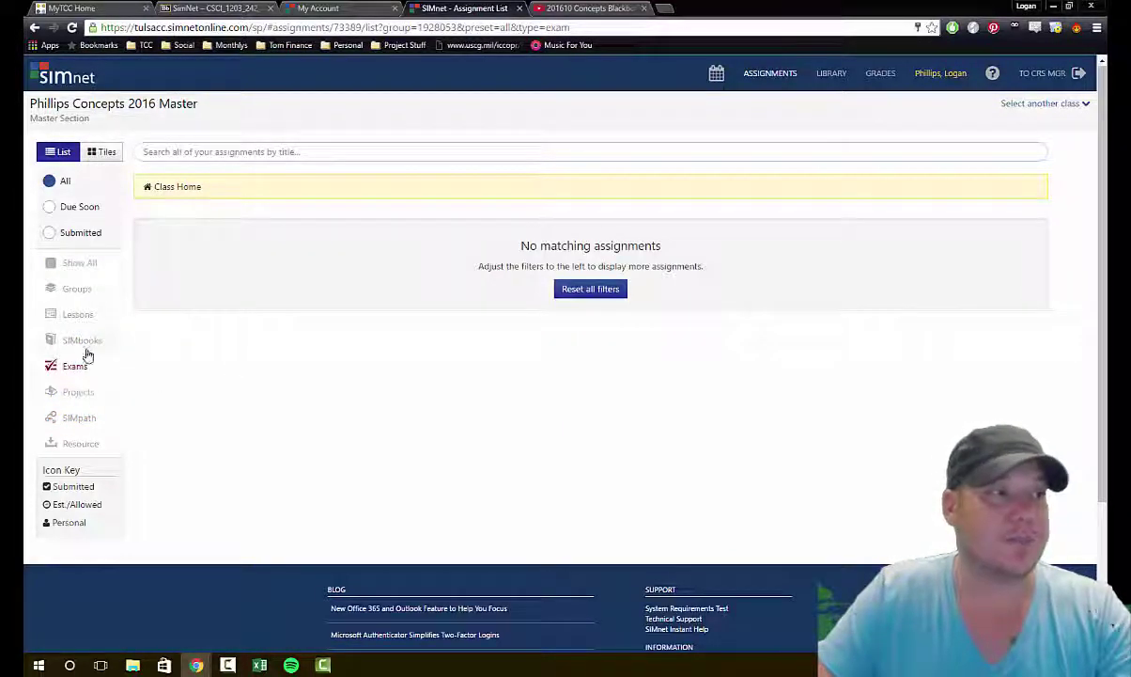
left_click(79, 262)
Step: Browse the Computer Concepts group, then open the MS Word group filtered to exams
left_click(224, 237)
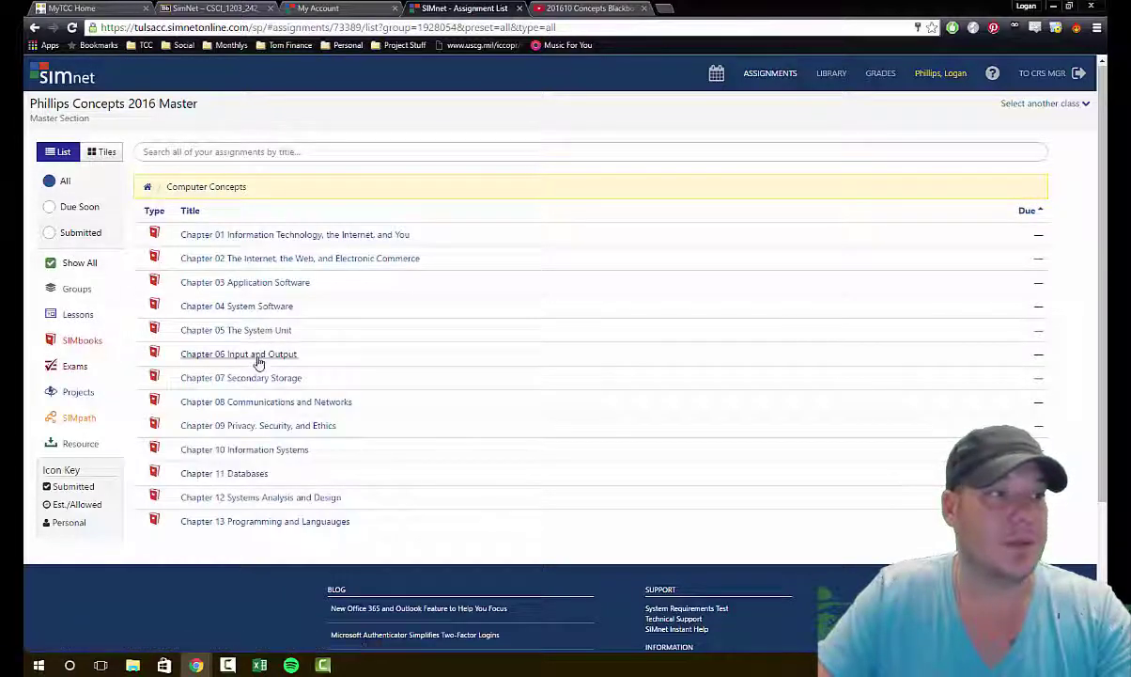
scroll(251, 359, "down", 3)
scroll(113, 215, "up", 3)
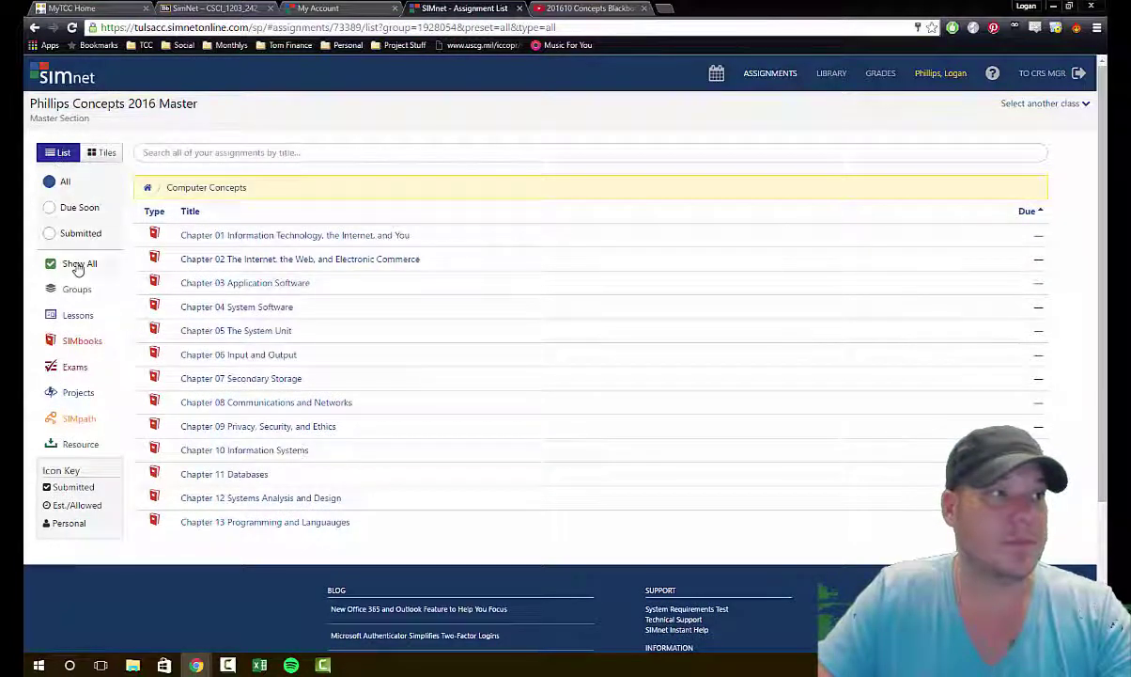
left_click(147, 188)
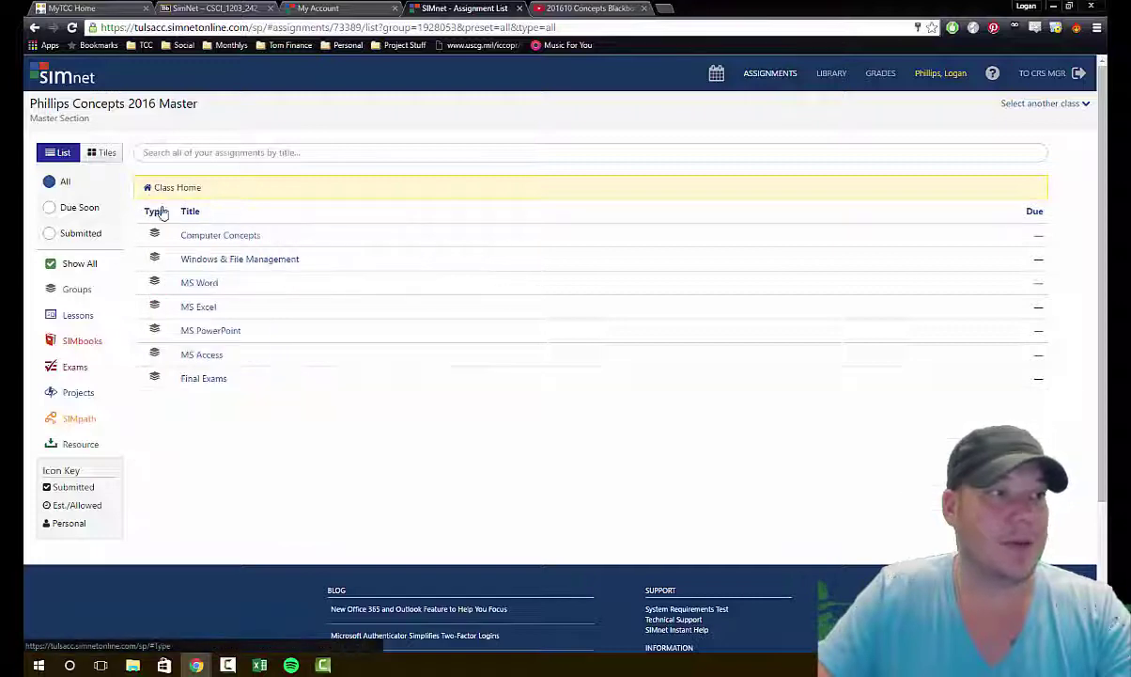
left_click(217, 282)
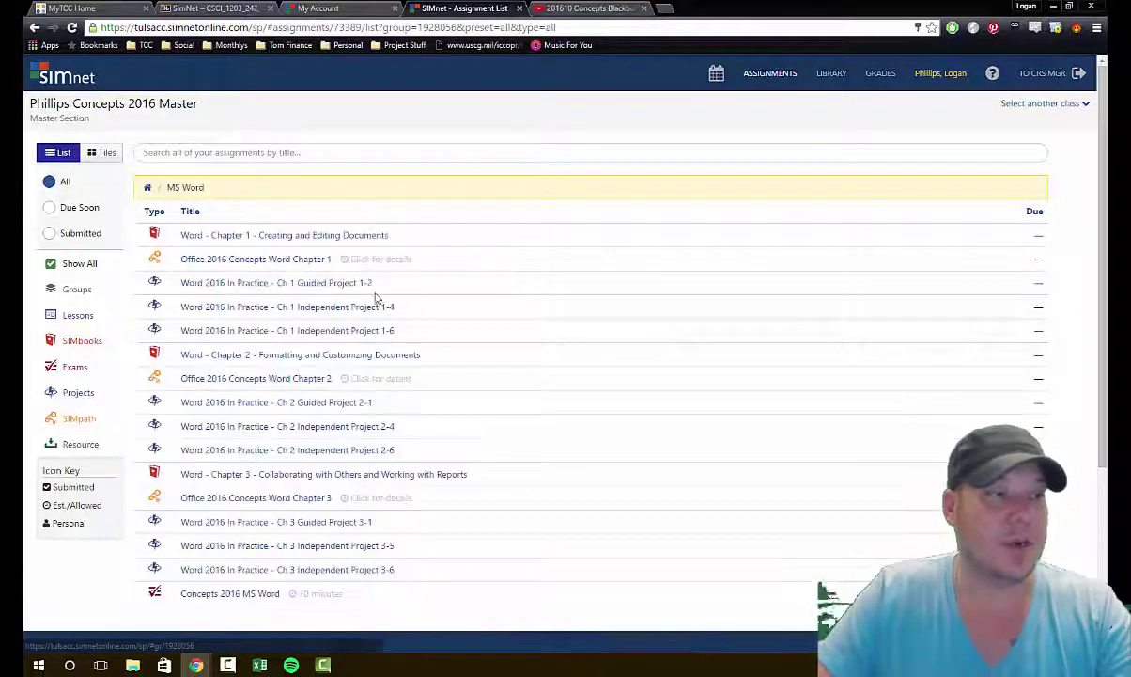
left_click(80, 374)
Step: Open the Concepts 2016 MS Word exam, note its 2 attempts and unsubmitted status, and take it
left_click(267, 236)
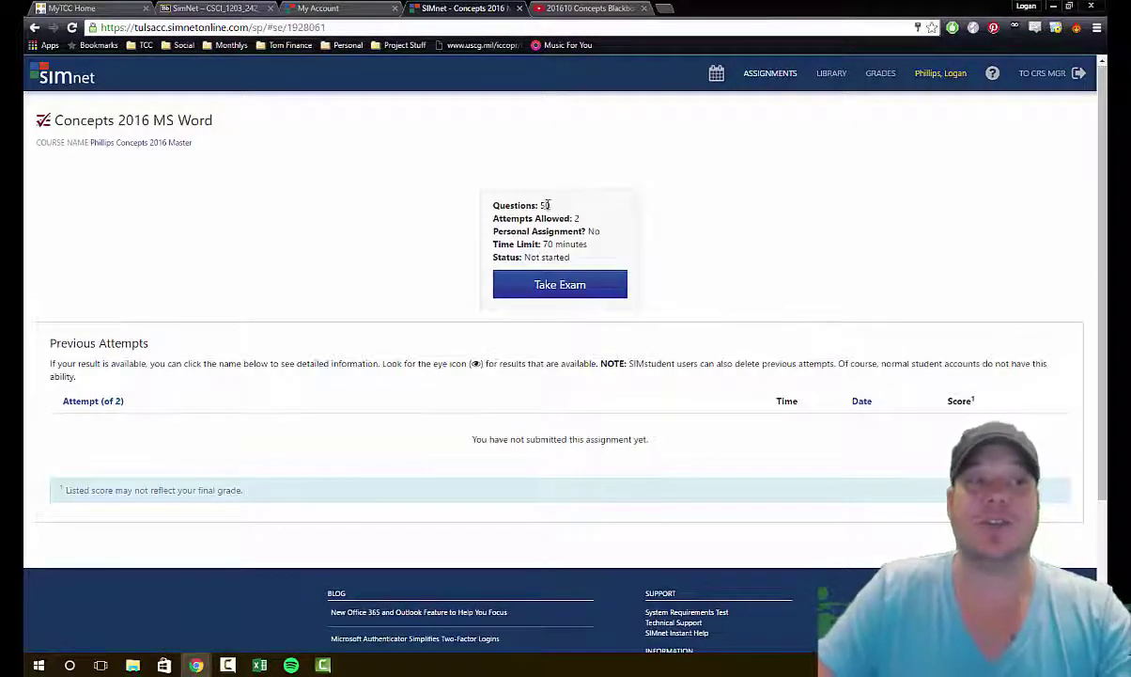
double_click(575, 218)
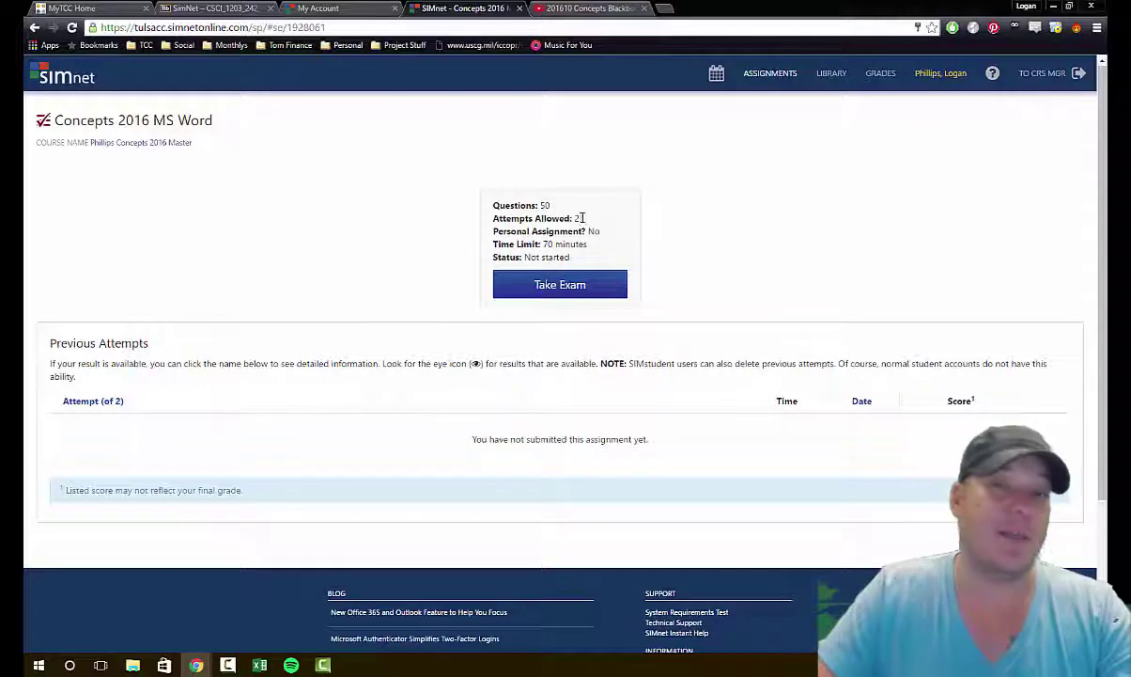
left_click(596, 232)
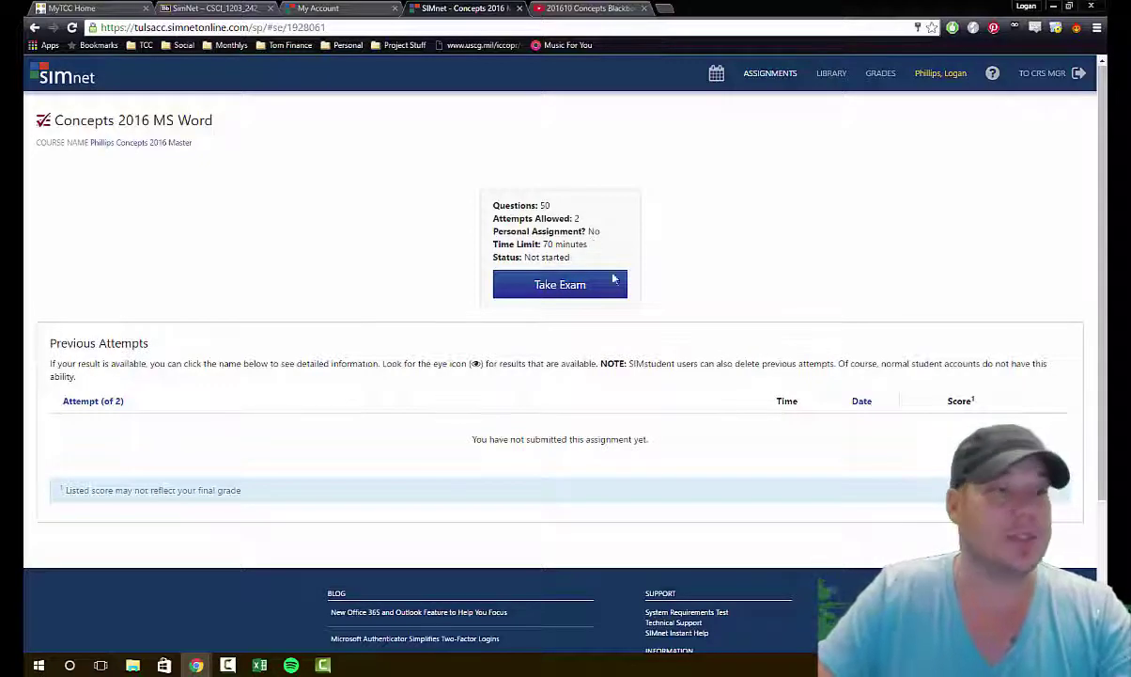
scroll(601, 300, "down", 2)
left_click_drag(472, 310, 515, 310)
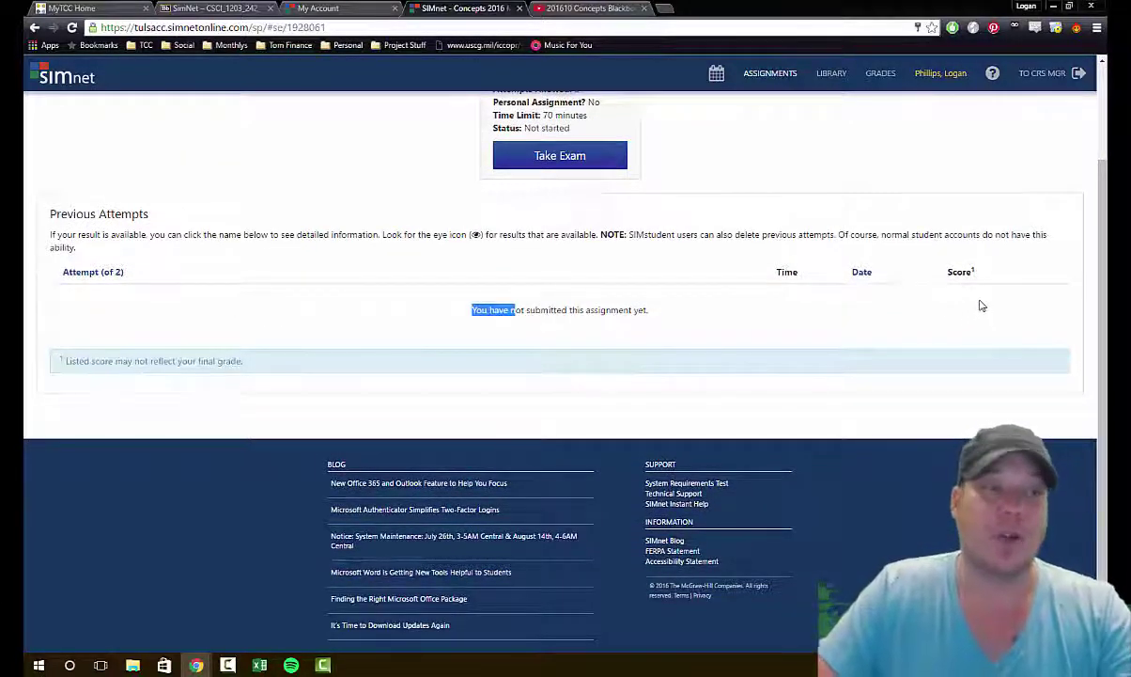
left_click(677, 326)
scroll(677, 327, "up", 2)
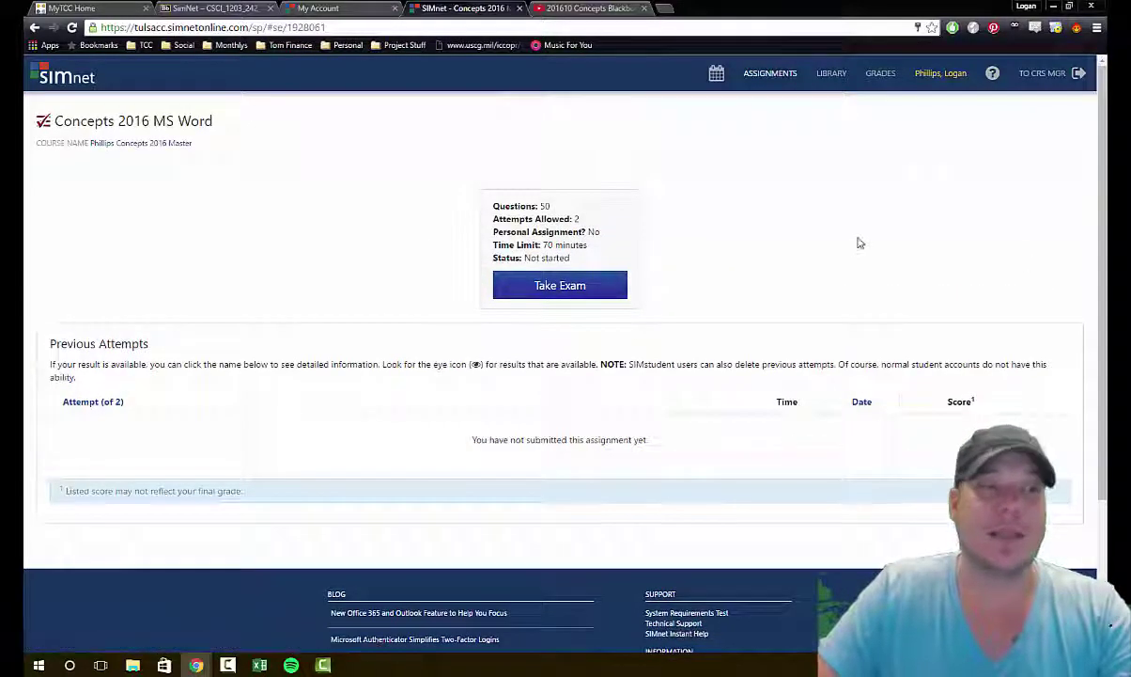
left_click(549, 299)
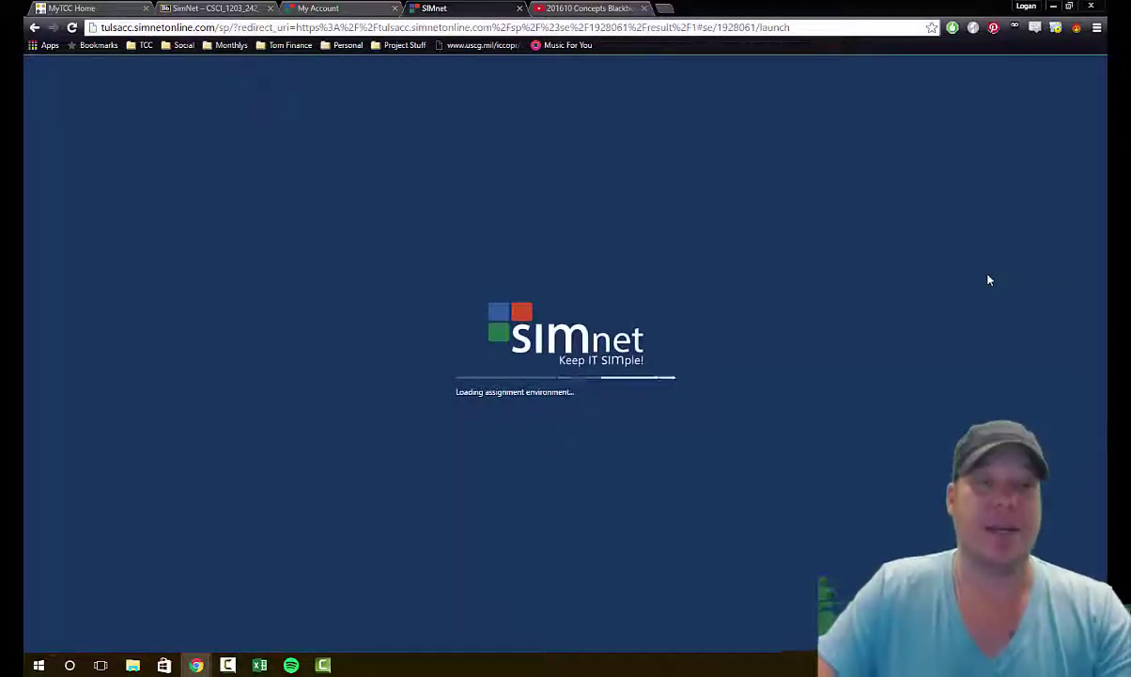
Step: Begin question 1 and use Spelling & Grammar to change the first 'ahletes' to 'athletes'
left_click(566, 392)
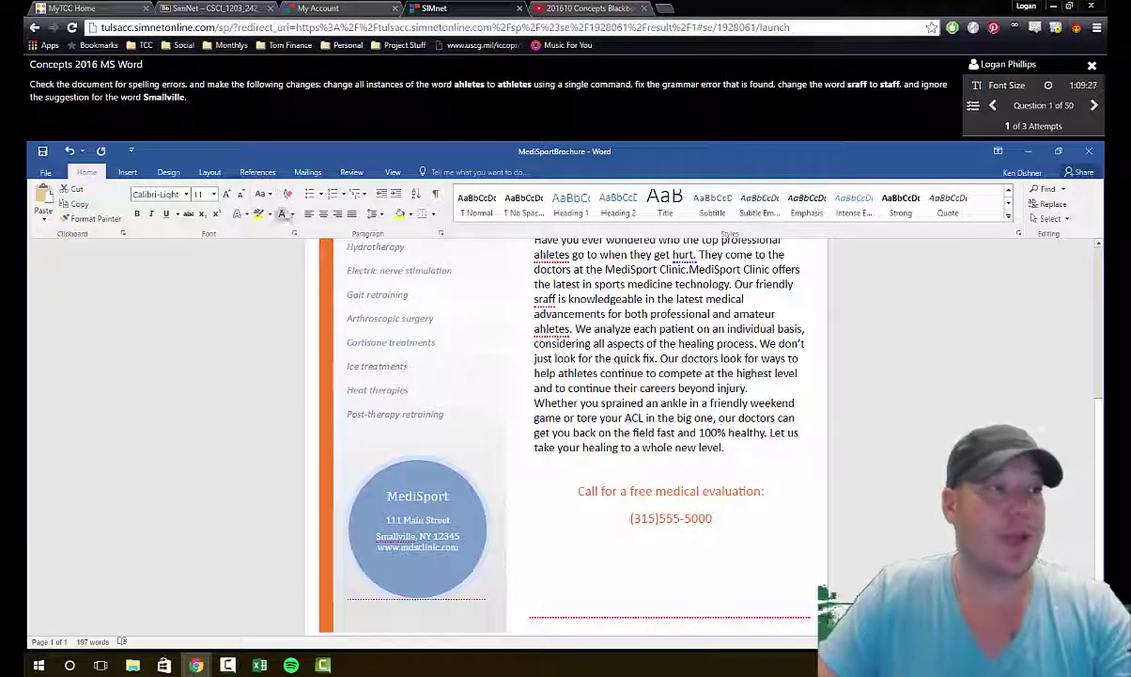
left_click(351, 172)
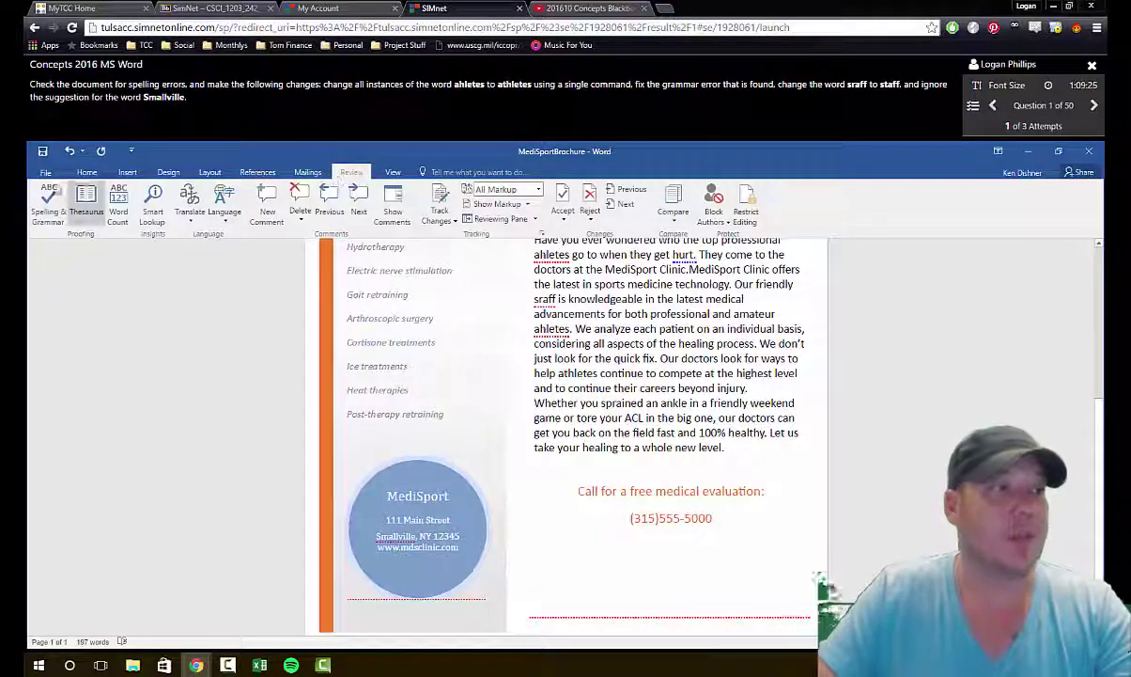
left_click(48, 199)
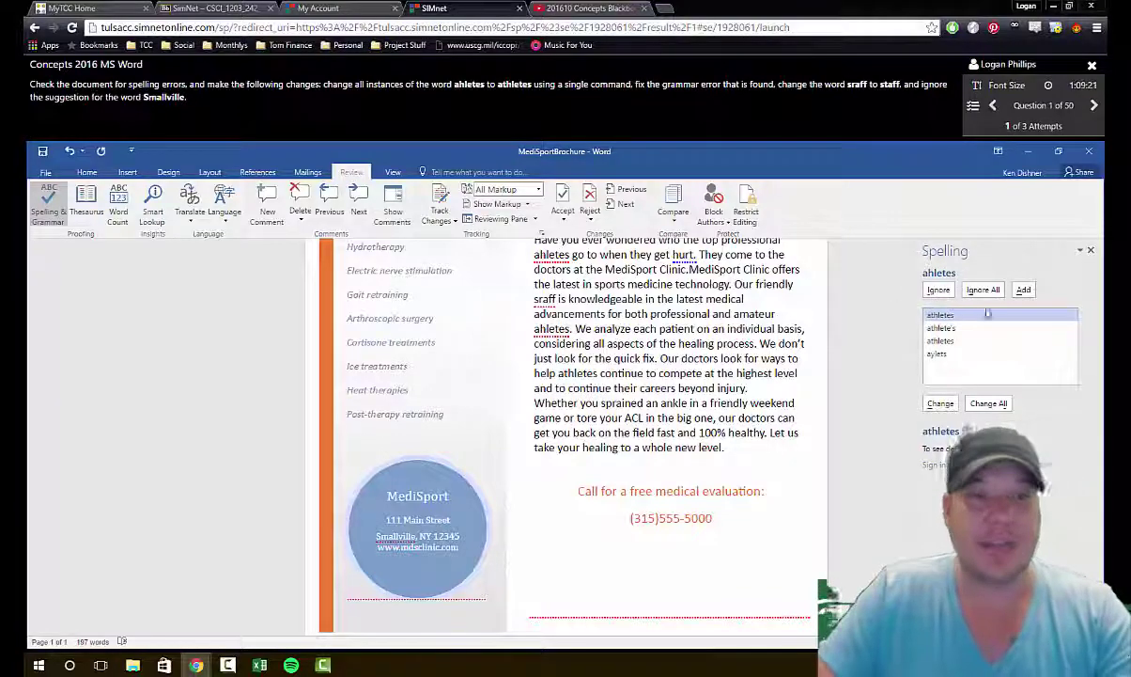
left_click(940, 404)
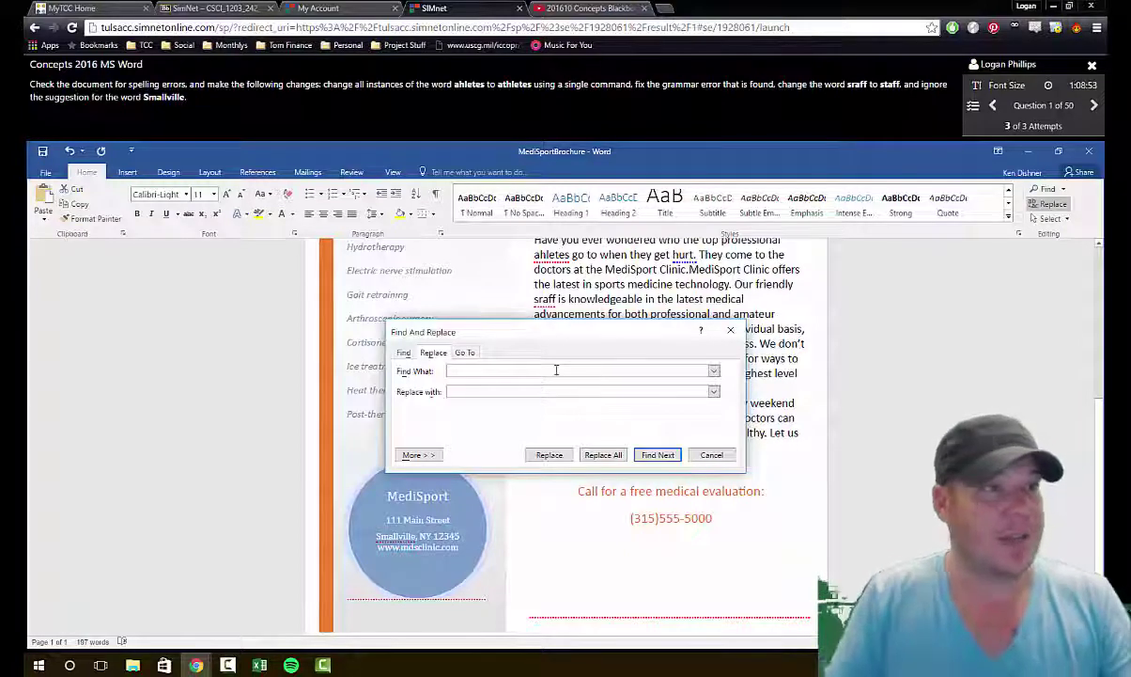
Step: Replace all 'ahletes' with 'athletes' in Find and Replace and dismiss the replacement count
type("ah")
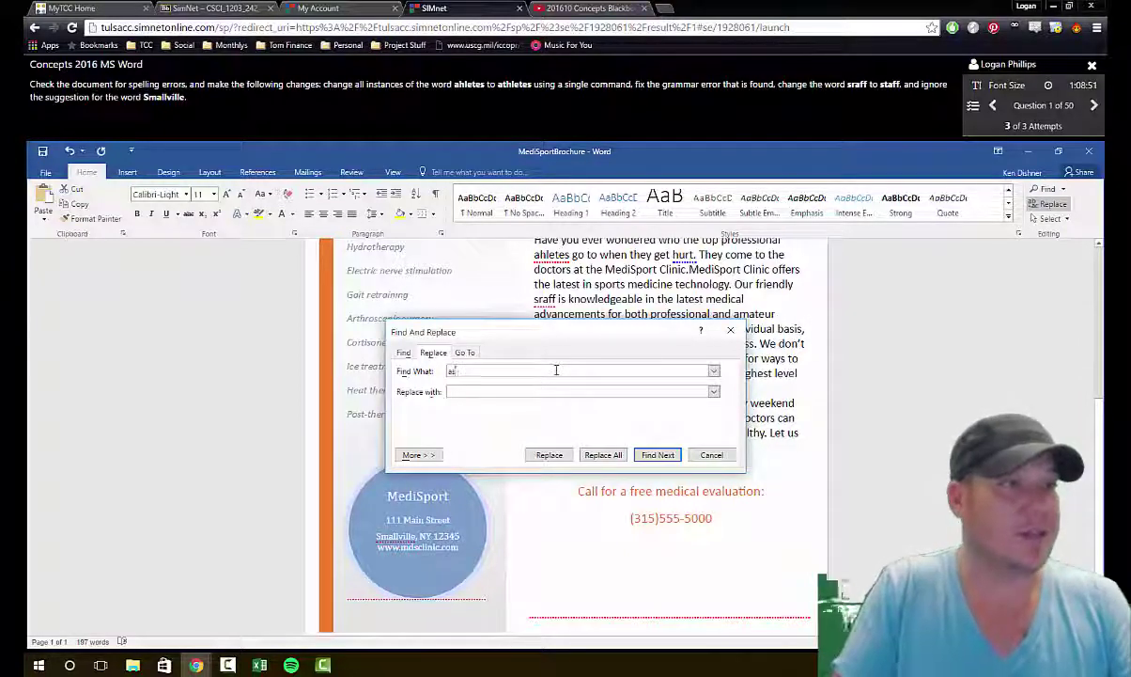
key("BackSpace")
key("BackSpace")
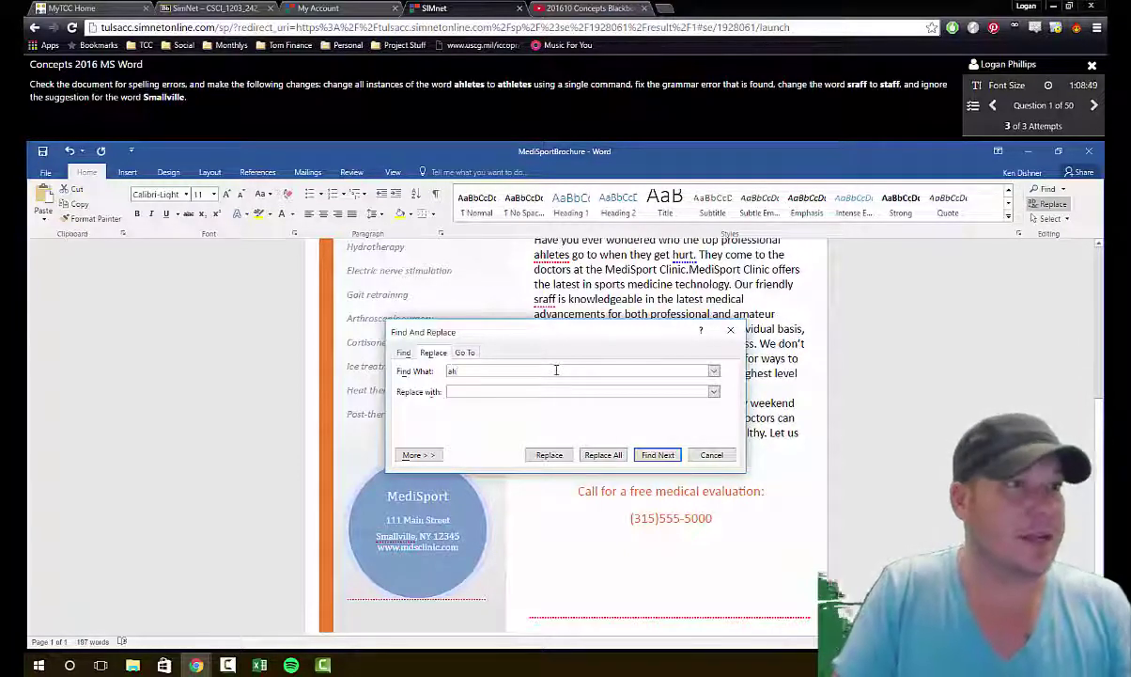
type("ahletes")
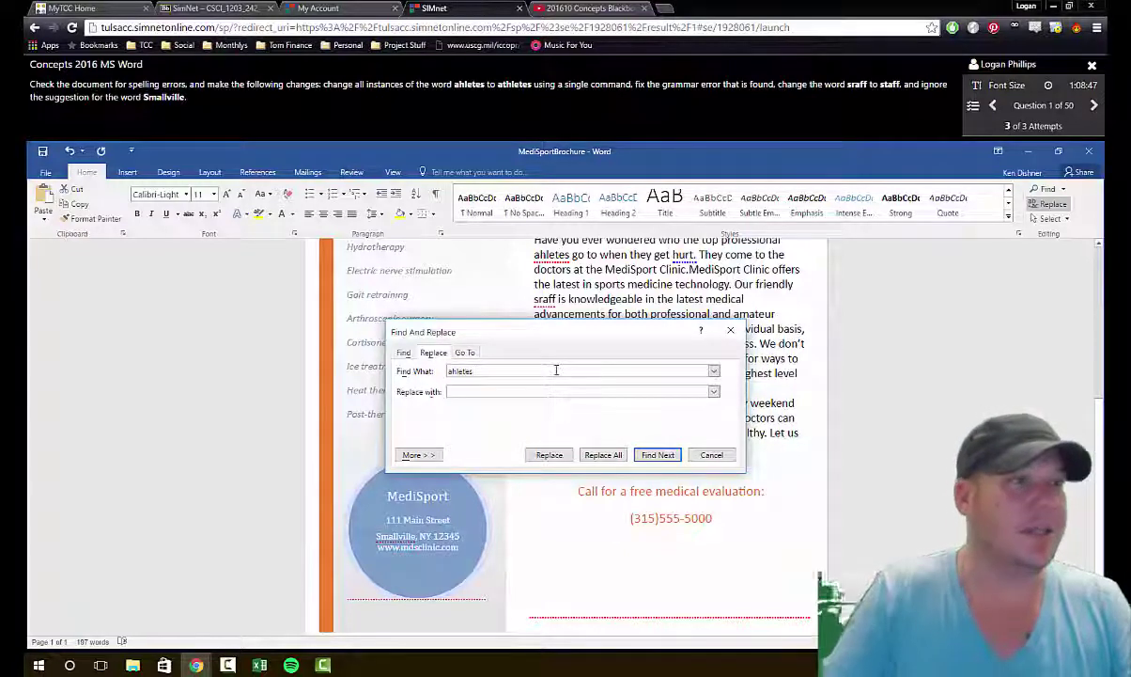
left_click(490, 392)
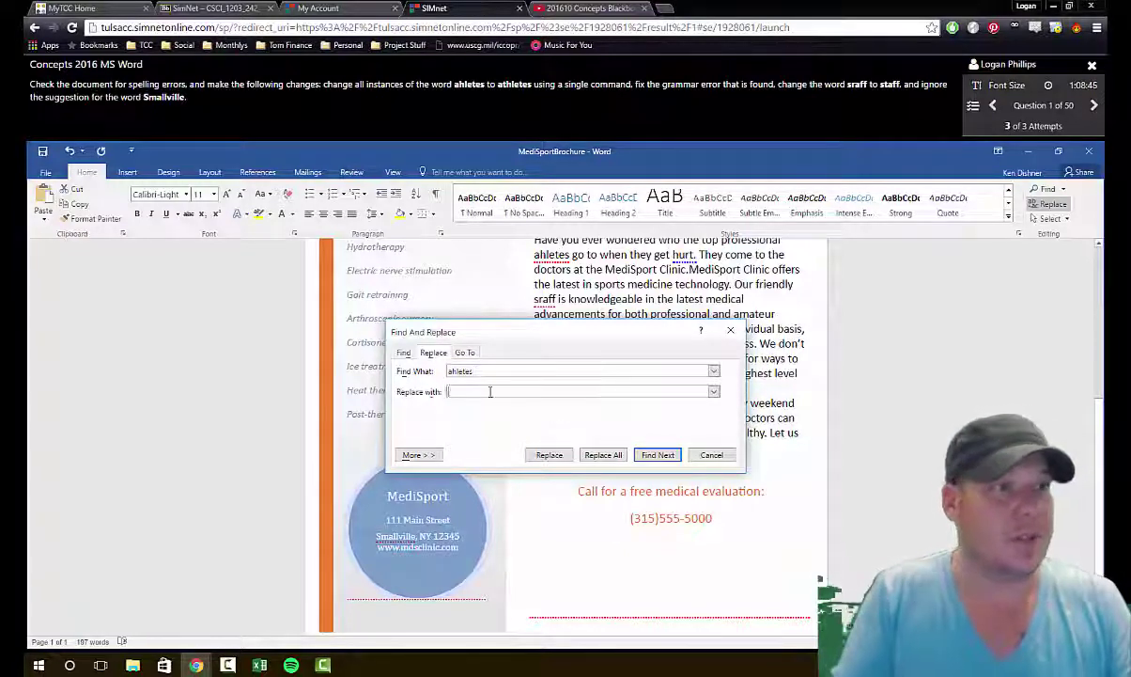
type("athle")
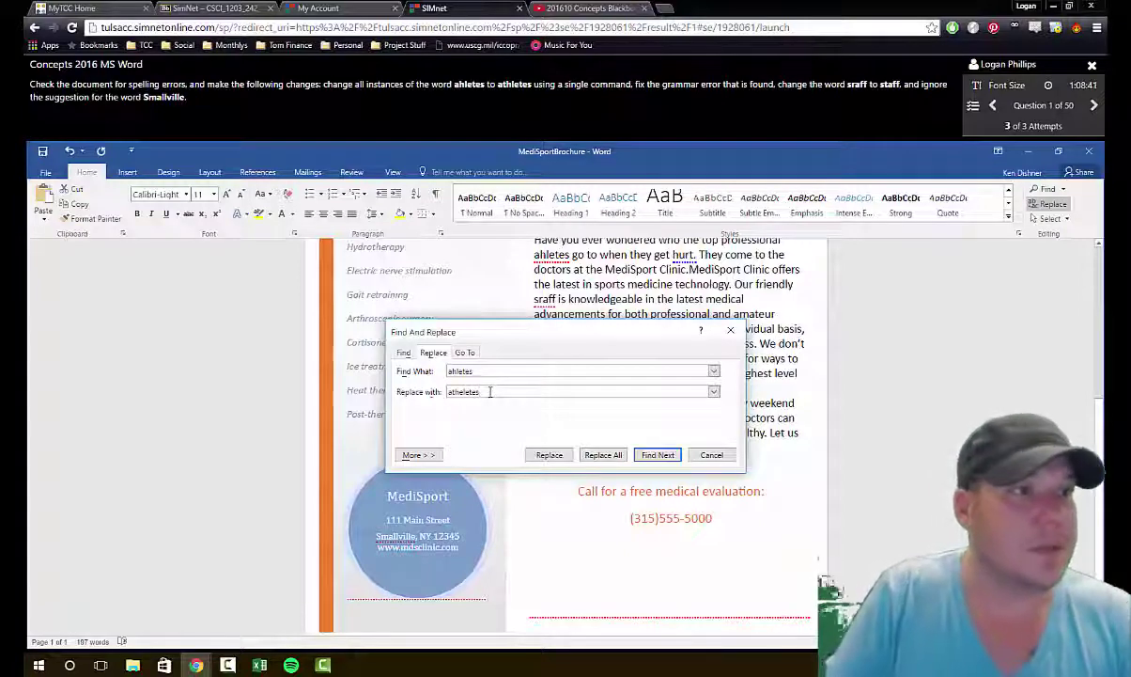
key("BackSpace")
key("BackSpace")
key("BackSpace")
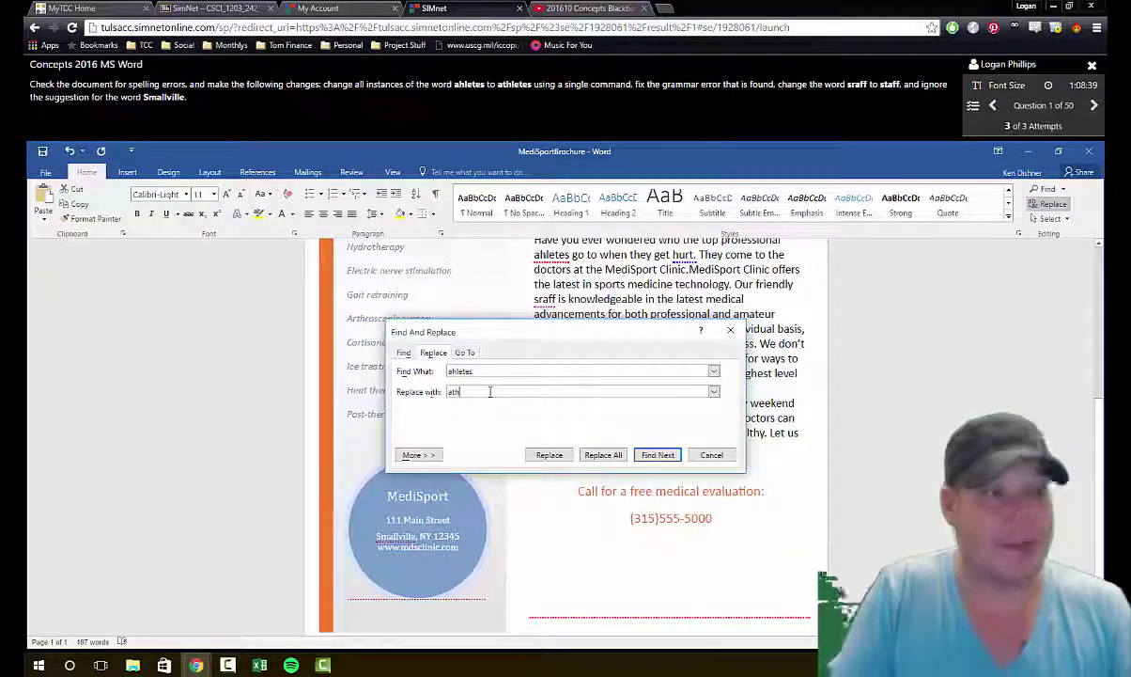
type("letes")
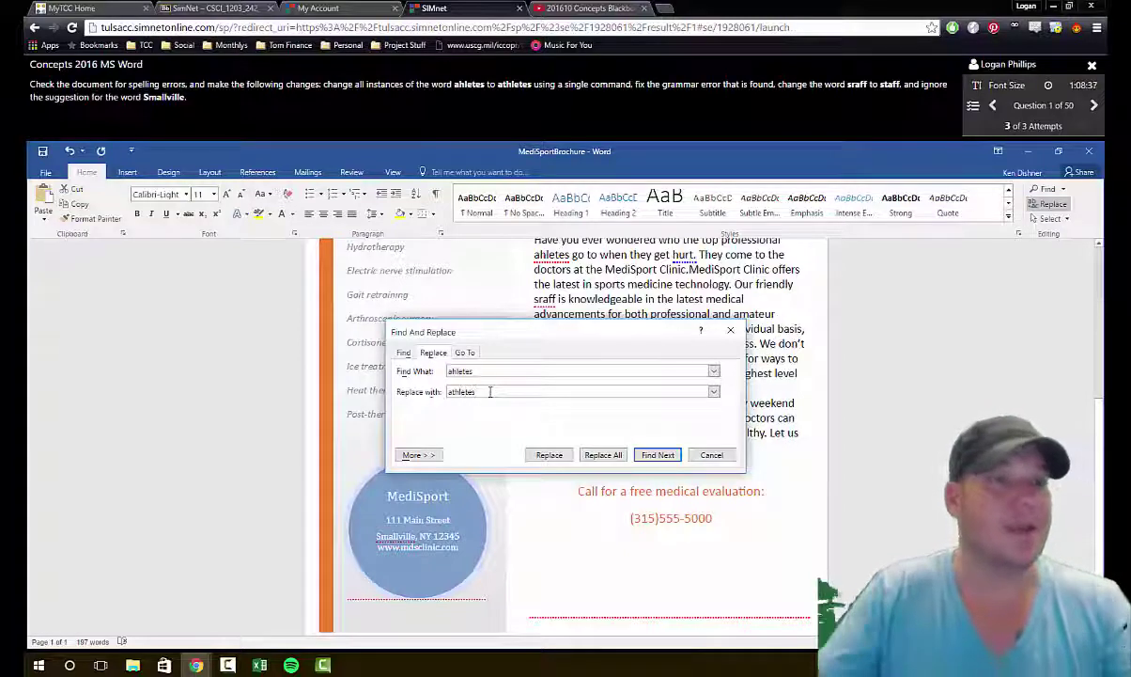
left_click(603, 455)
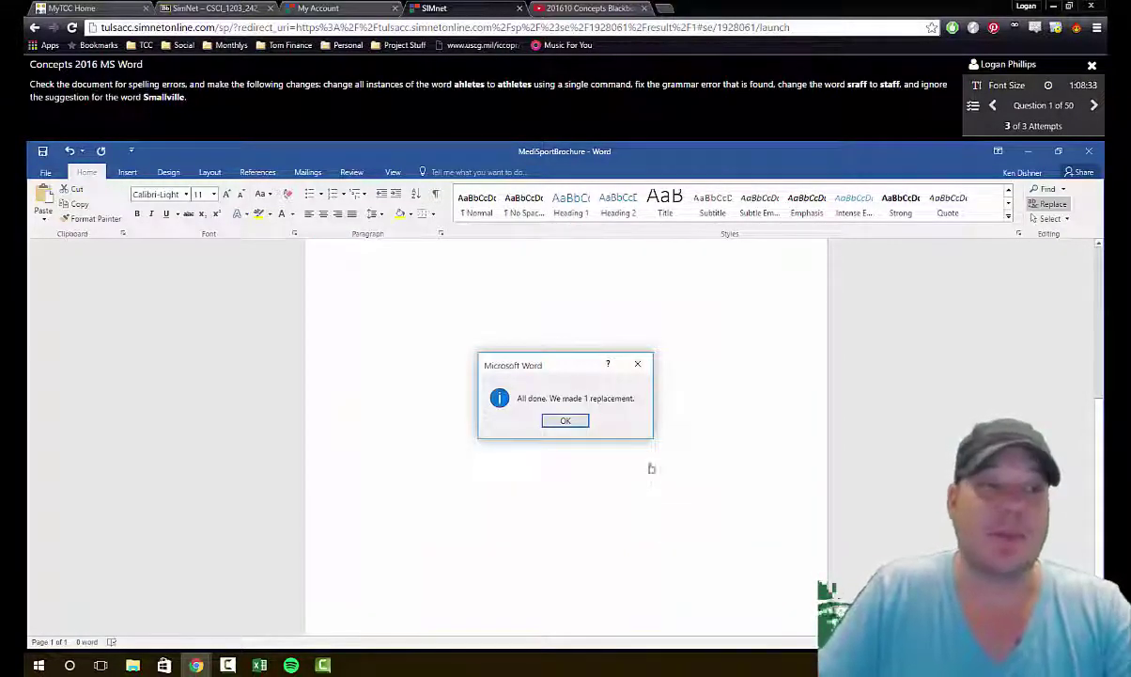
left_click(567, 421)
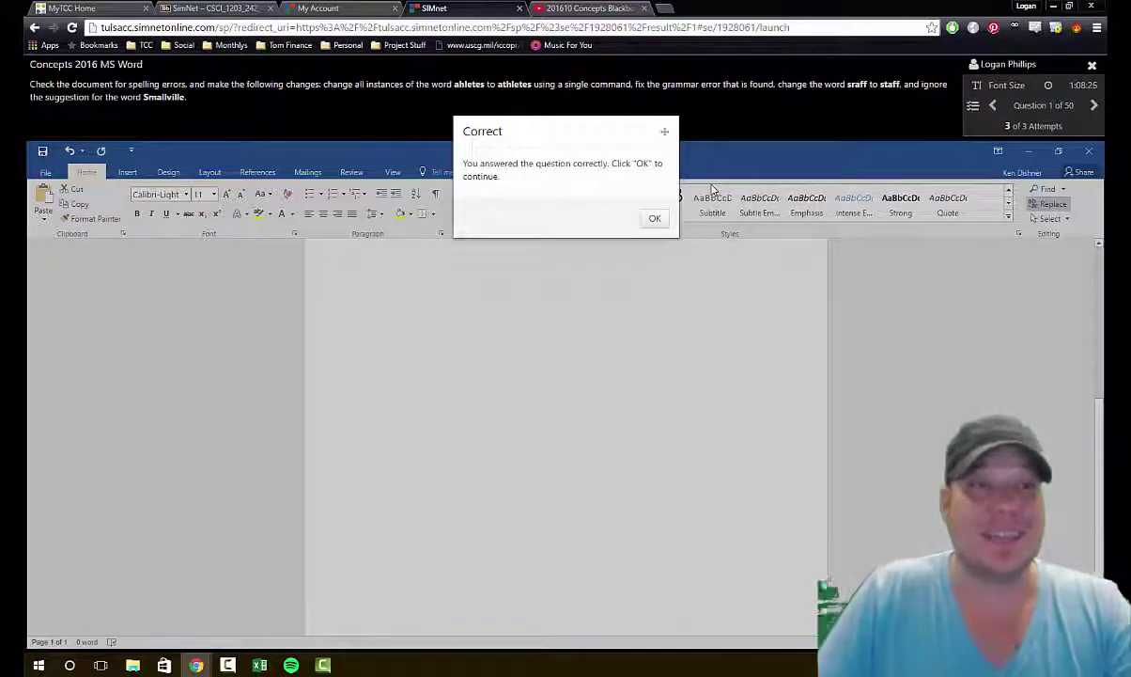
Step: Accept question 1's correct result, then save the exam progress and exit
left_click(655, 218)
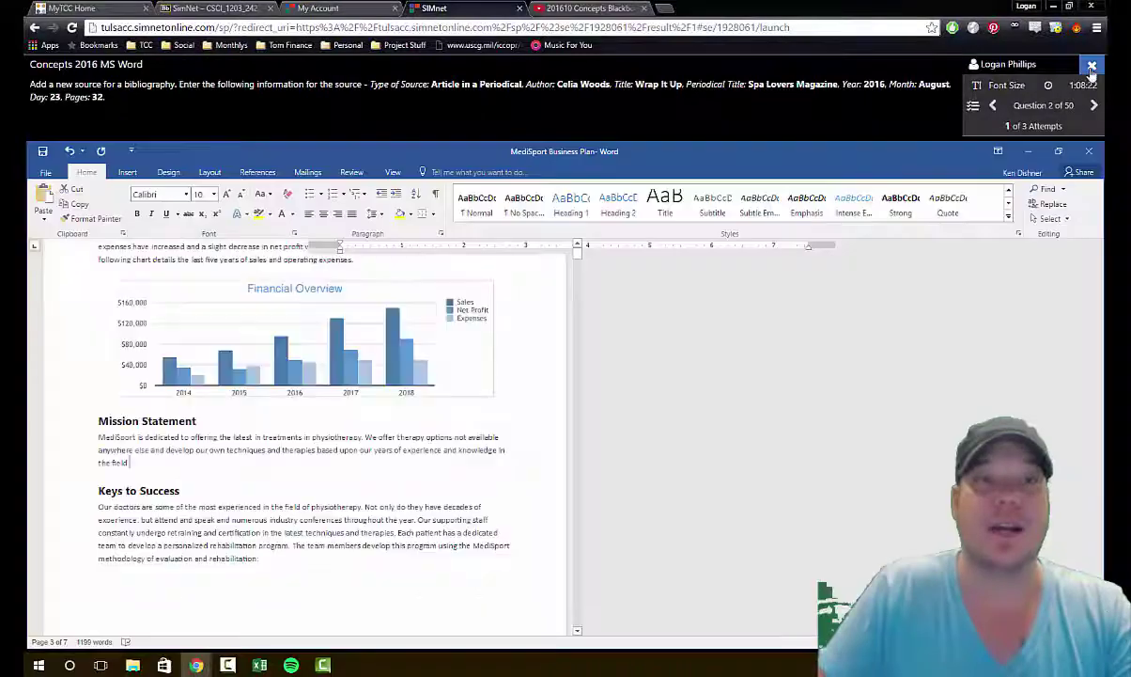
left_click(1092, 66)
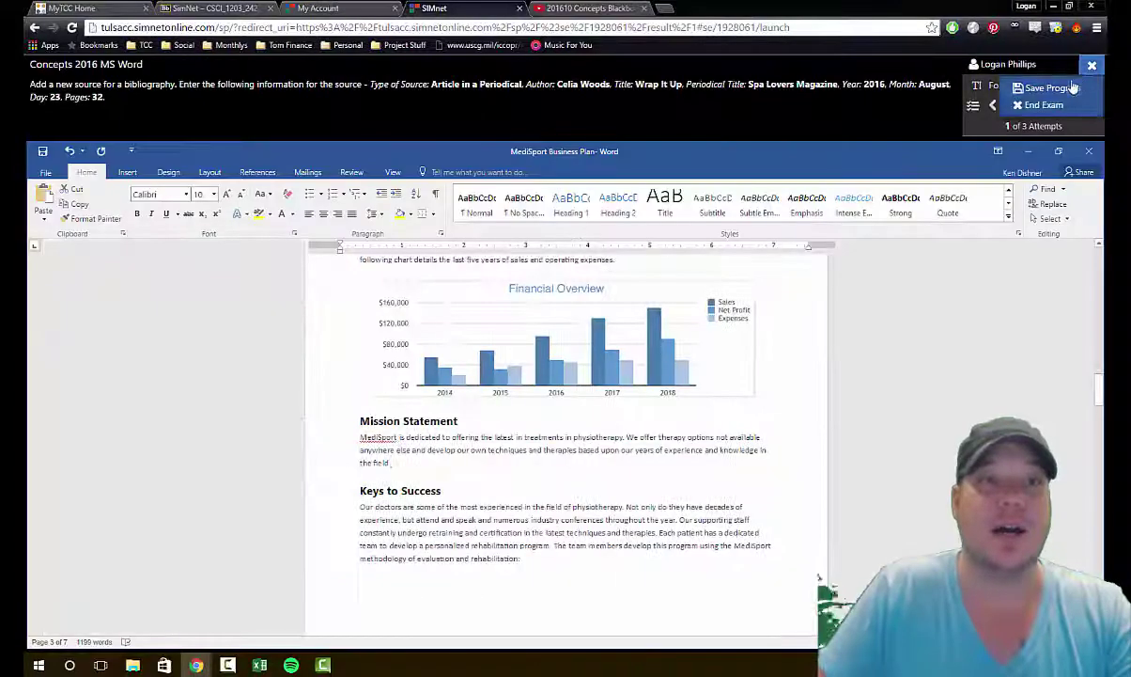
left_click(1067, 90)
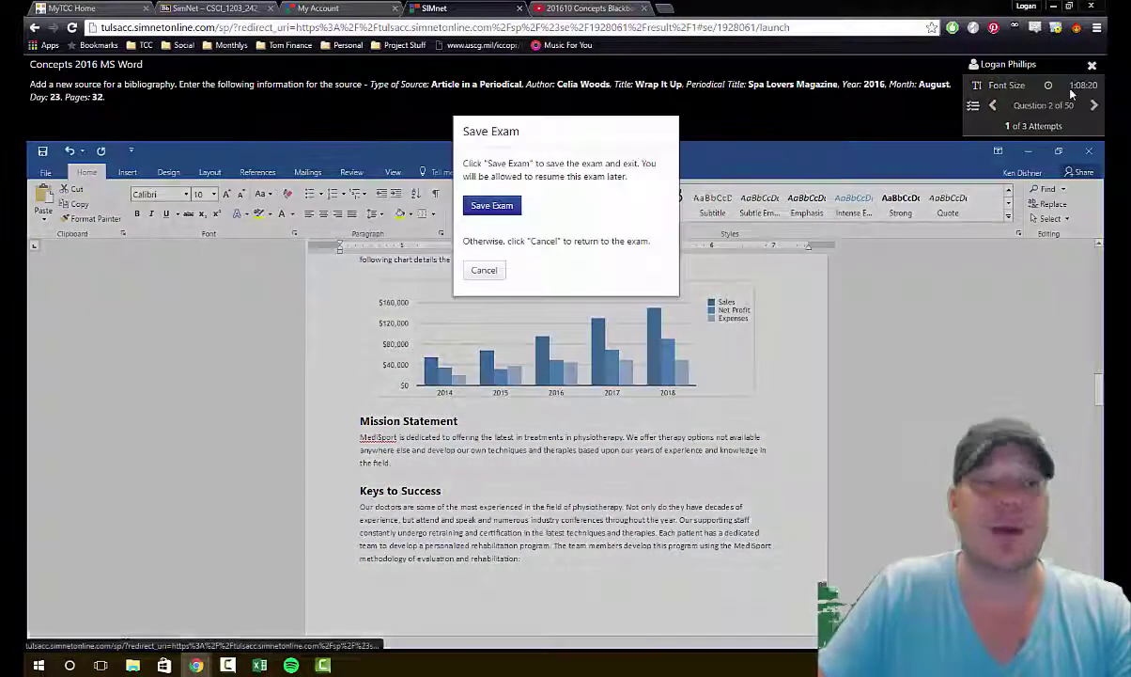
left_click(493, 208)
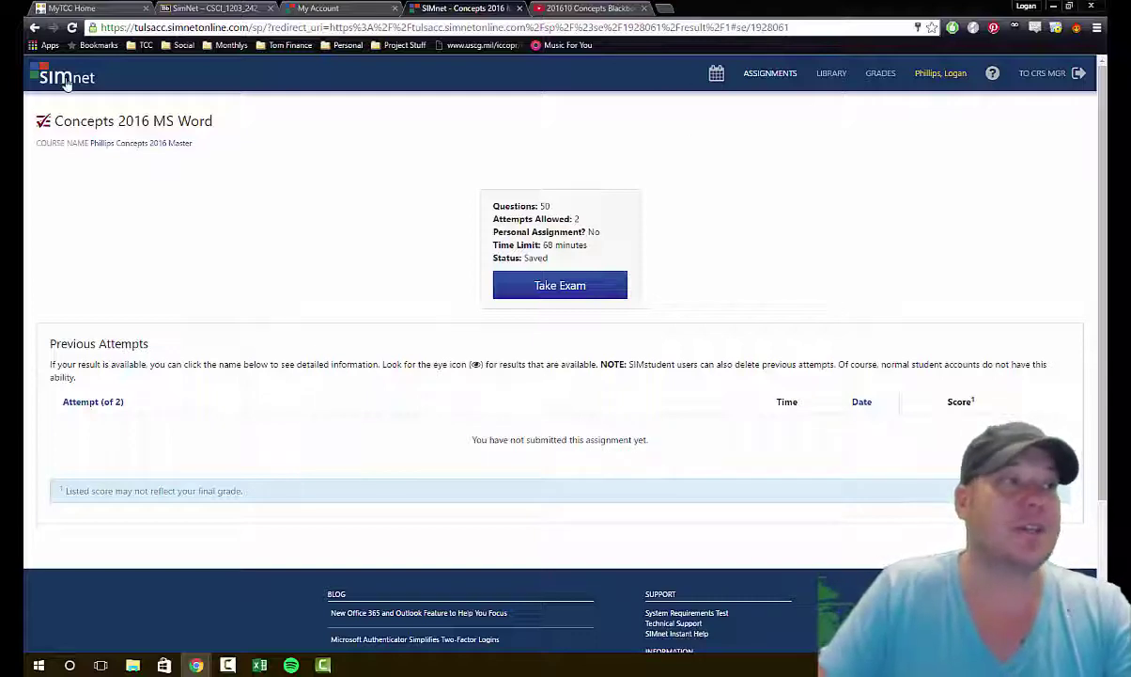
Step: Return home, filter MS Word assignments to SIMpath, and open Office 2016 Concepts Word Chapter 1
left_click(63, 78)
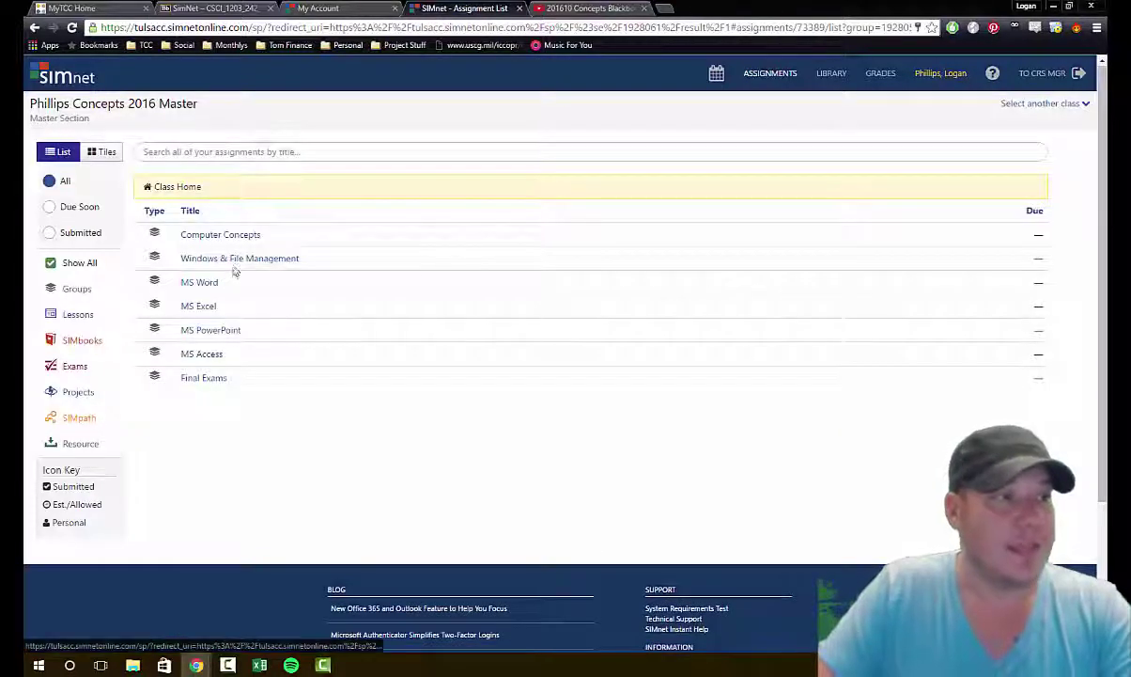
left_click(211, 286)
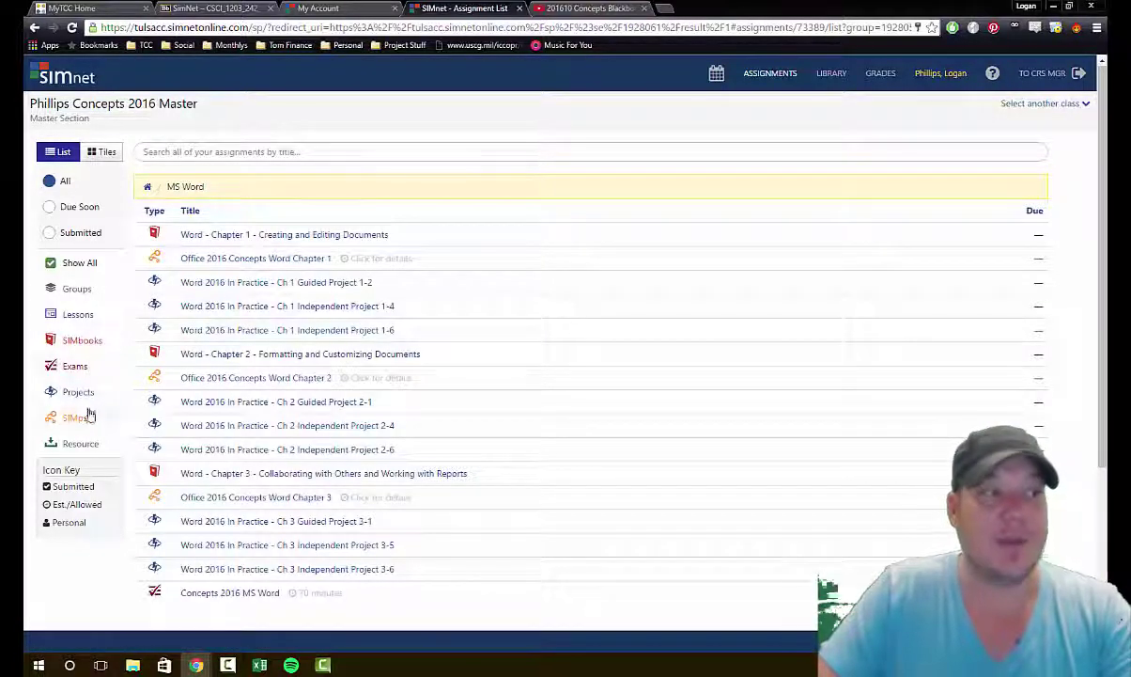
left_click(84, 419)
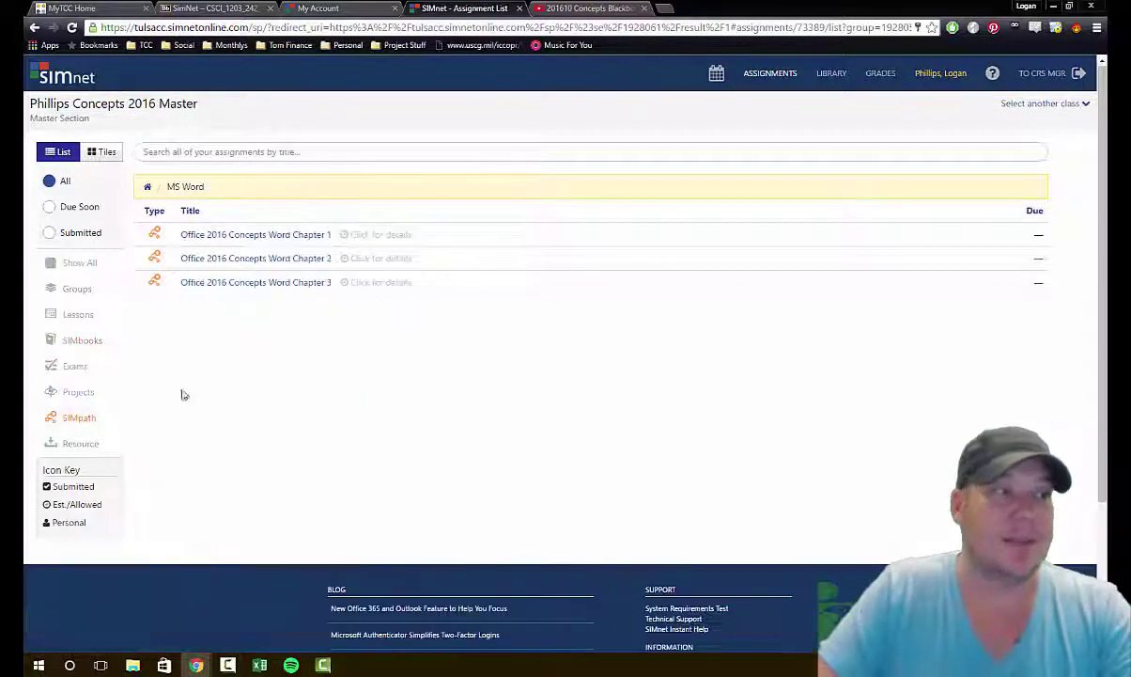
left_click(252, 235)
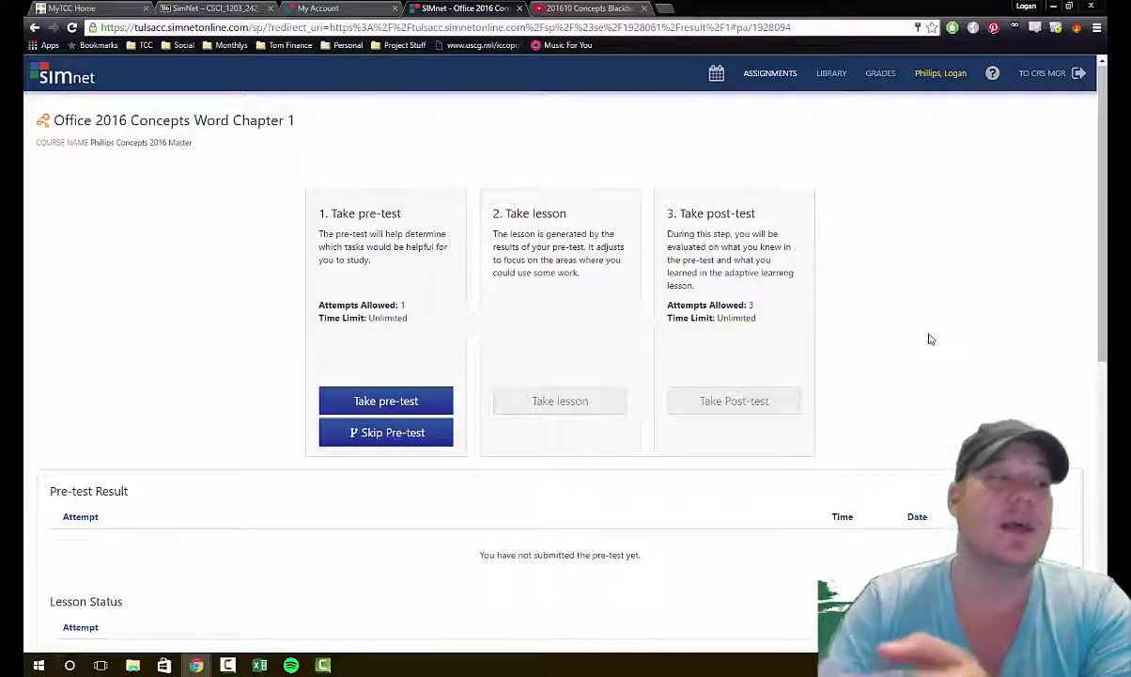
Step: Skip the Chapter 1 pre-test and answer the Opening Files practice by opening File > Open
left_click(381, 433)
left_click(586, 405)
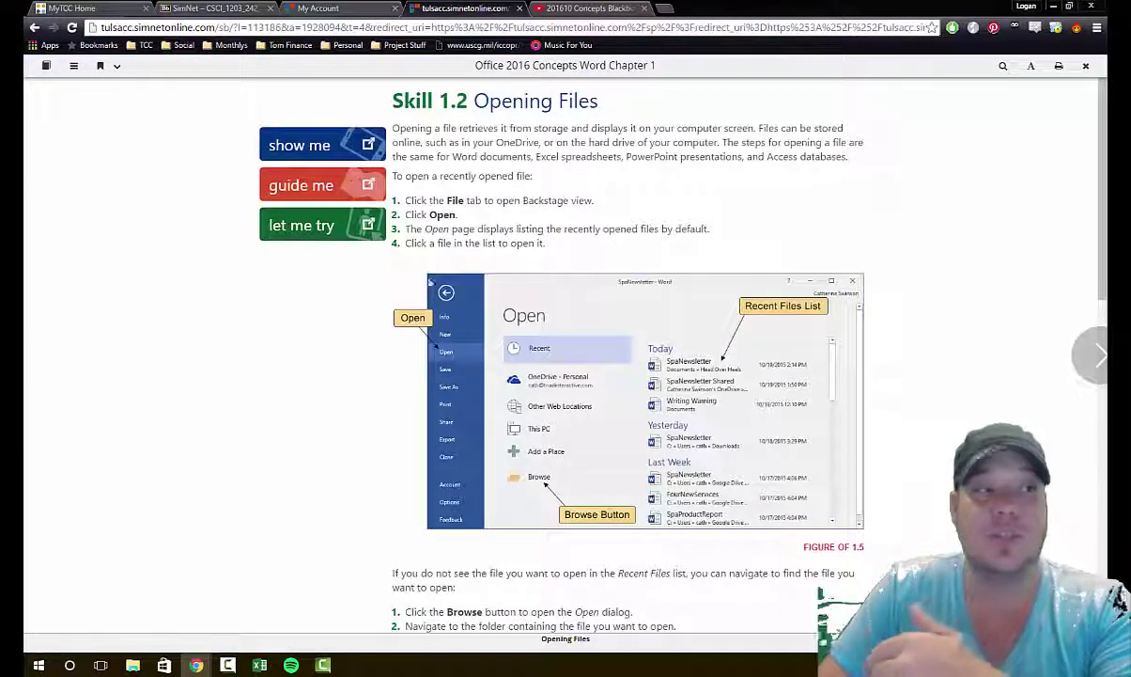
left_click(308, 235)
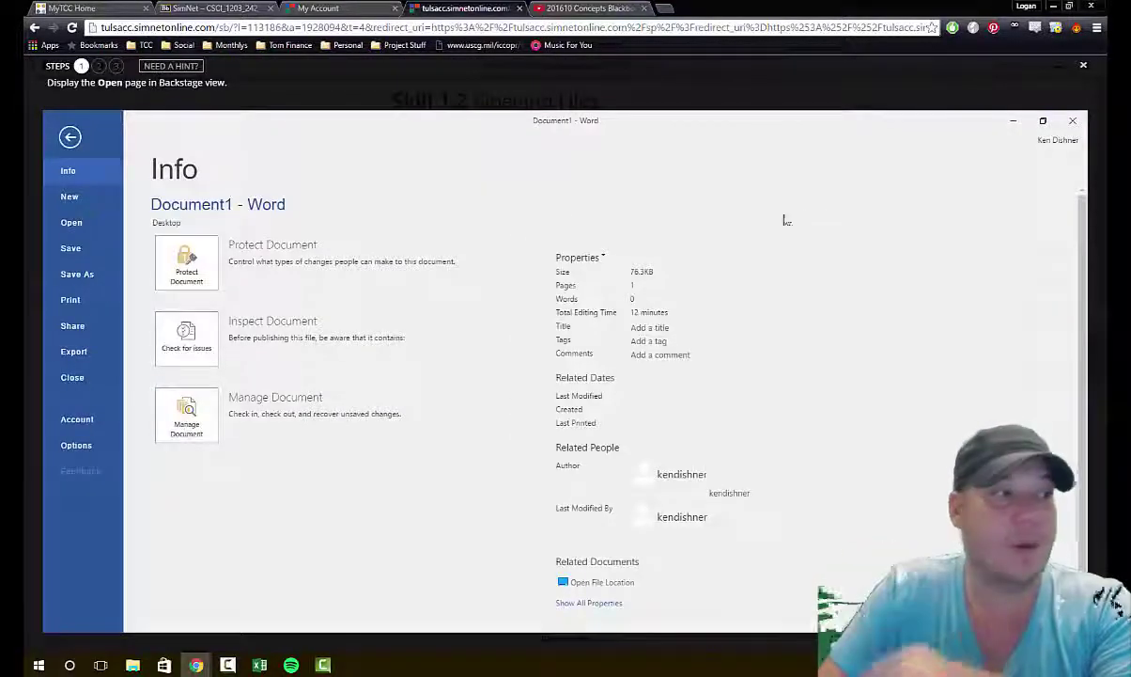
left_click(72, 222)
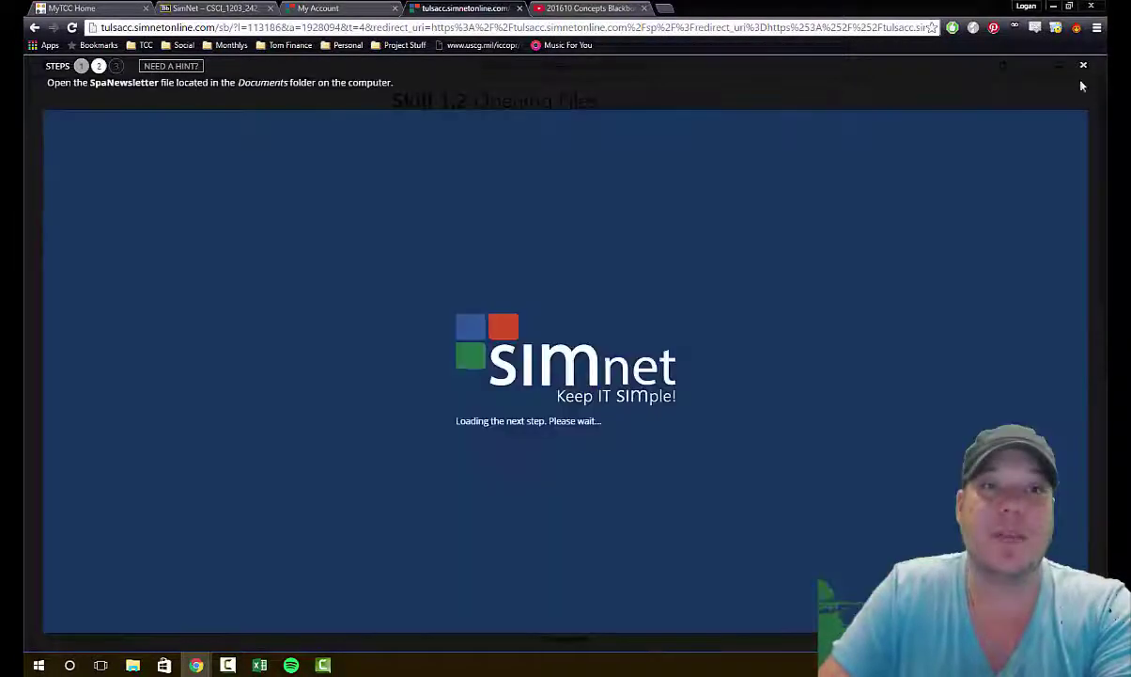
left_click(1084, 65)
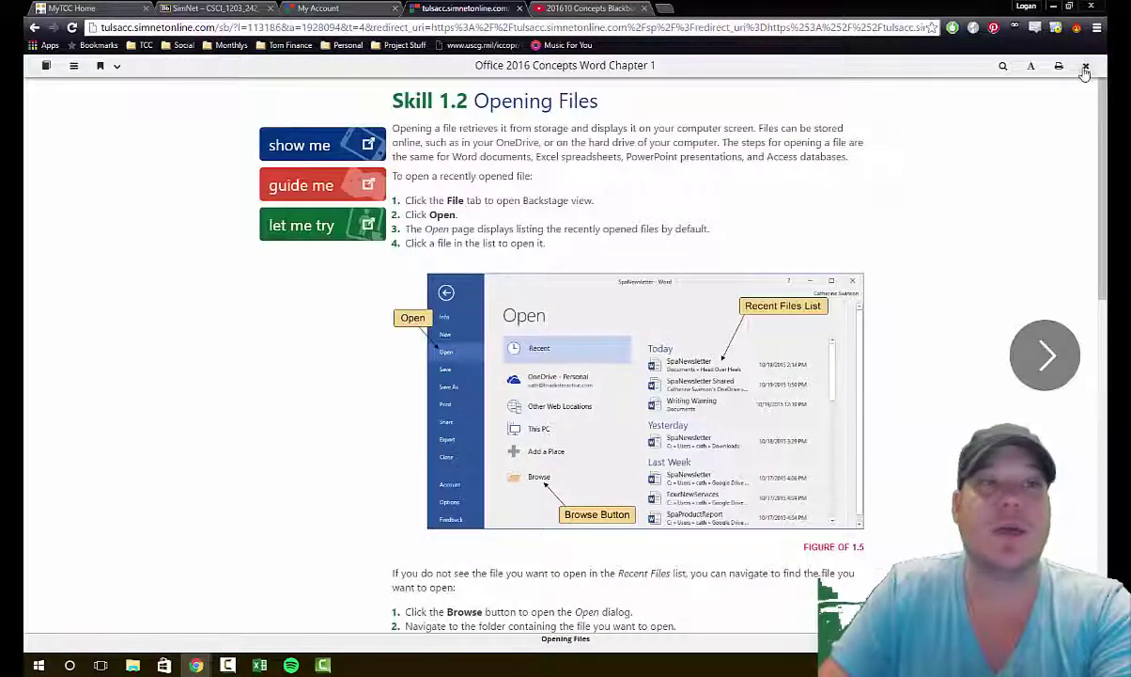
Step: Exit the lesson and return to the class assignment list via the SIMnet logo
left_click(1085, 67)
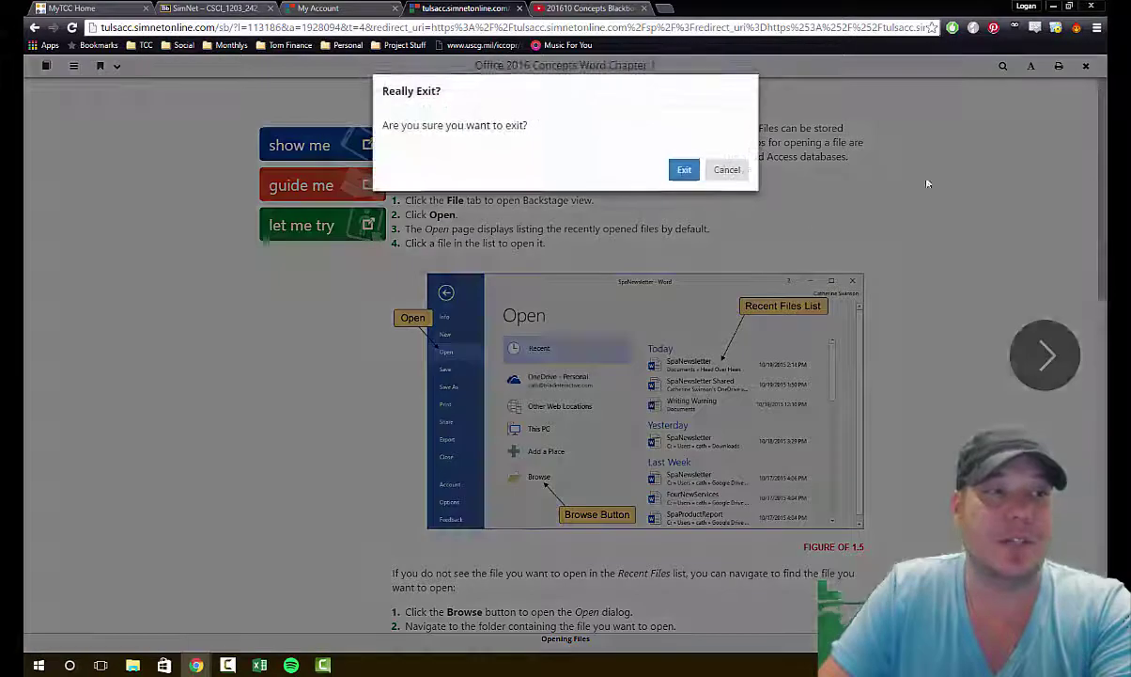
left_click(682, 170)
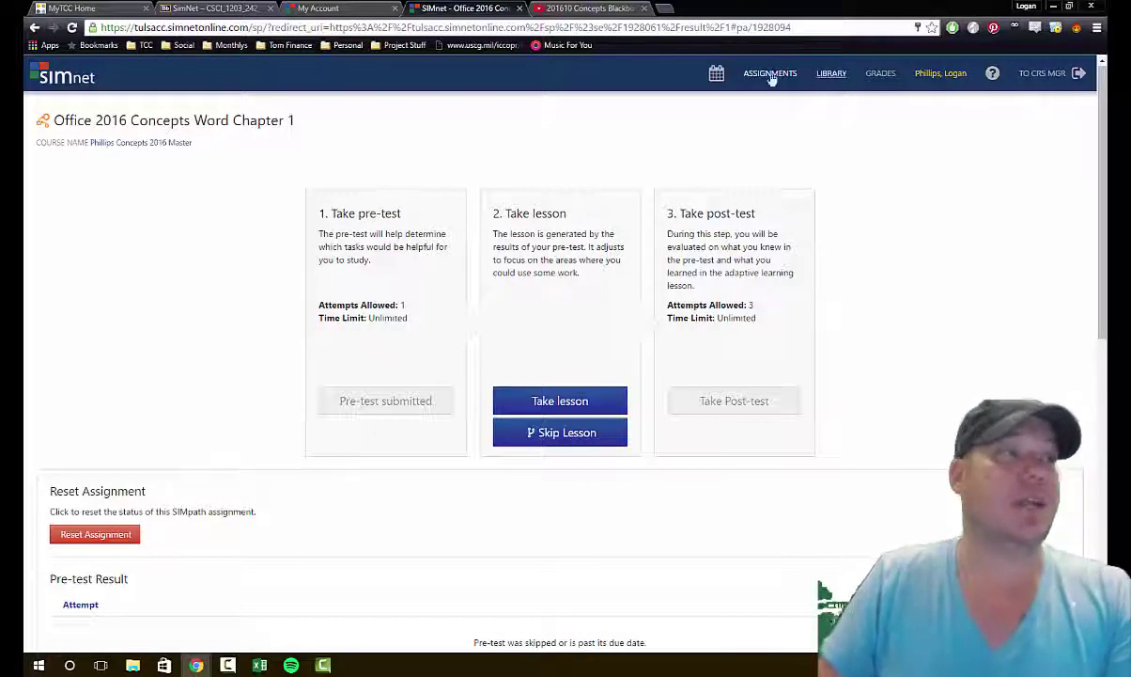
left_click(52, 73)
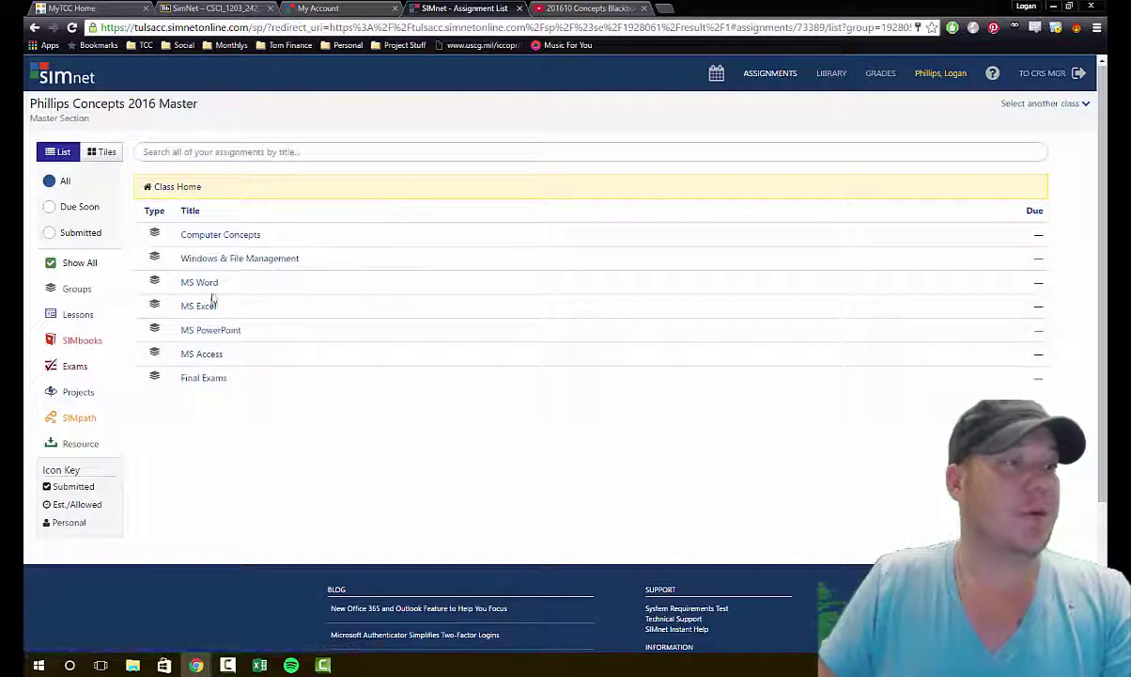
Step: In the MS Word folder, filter to Projects and open Word 2016 In Practice - Ch 1 Guided Project 1-2
left_click(198, 281)
left_click(89, 391)
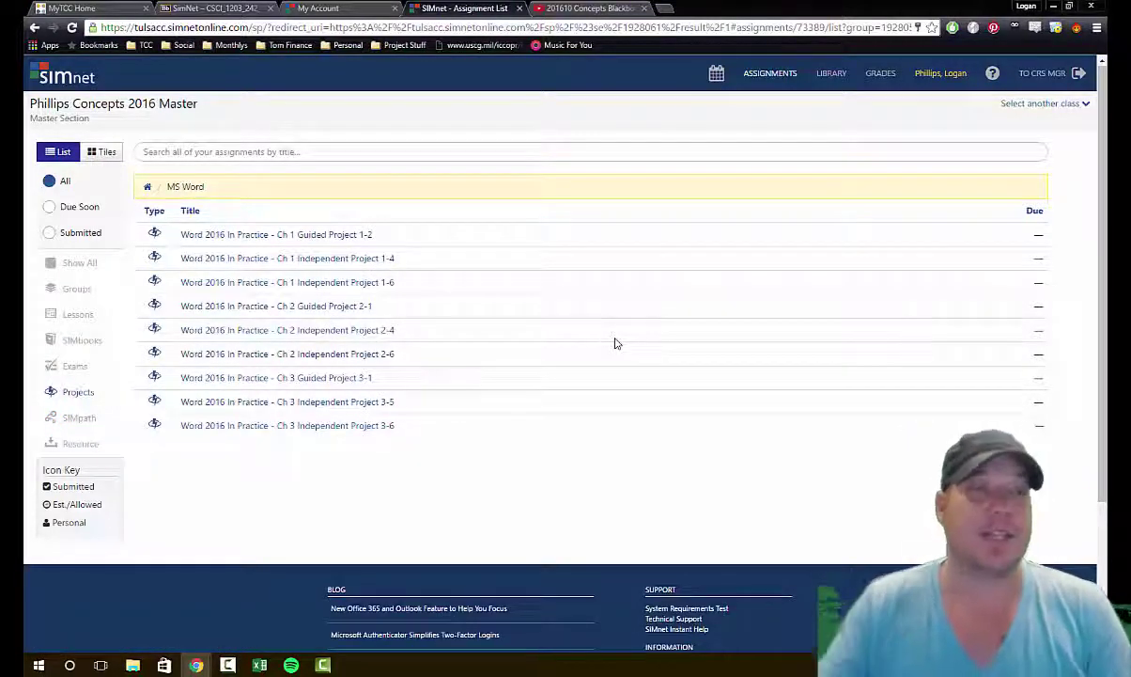
left_click(260, 235)
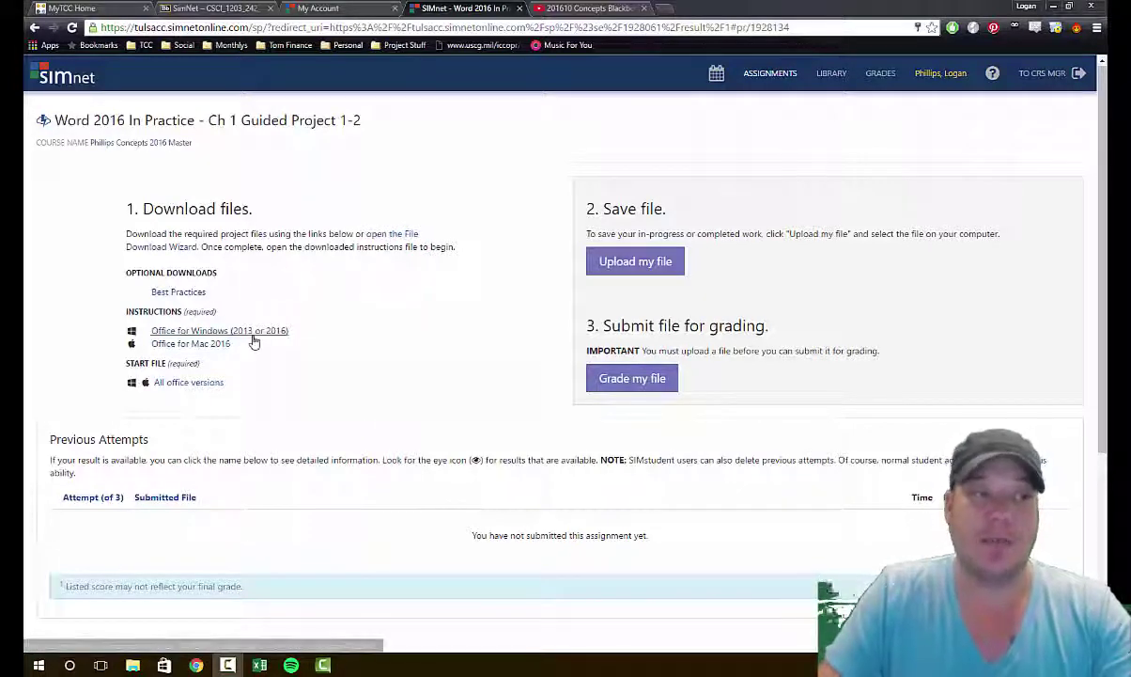
Step: Download the OnlineLearning-01.docx start file, enable editing in Word, and return to the assignment page
left_click(191, 384)
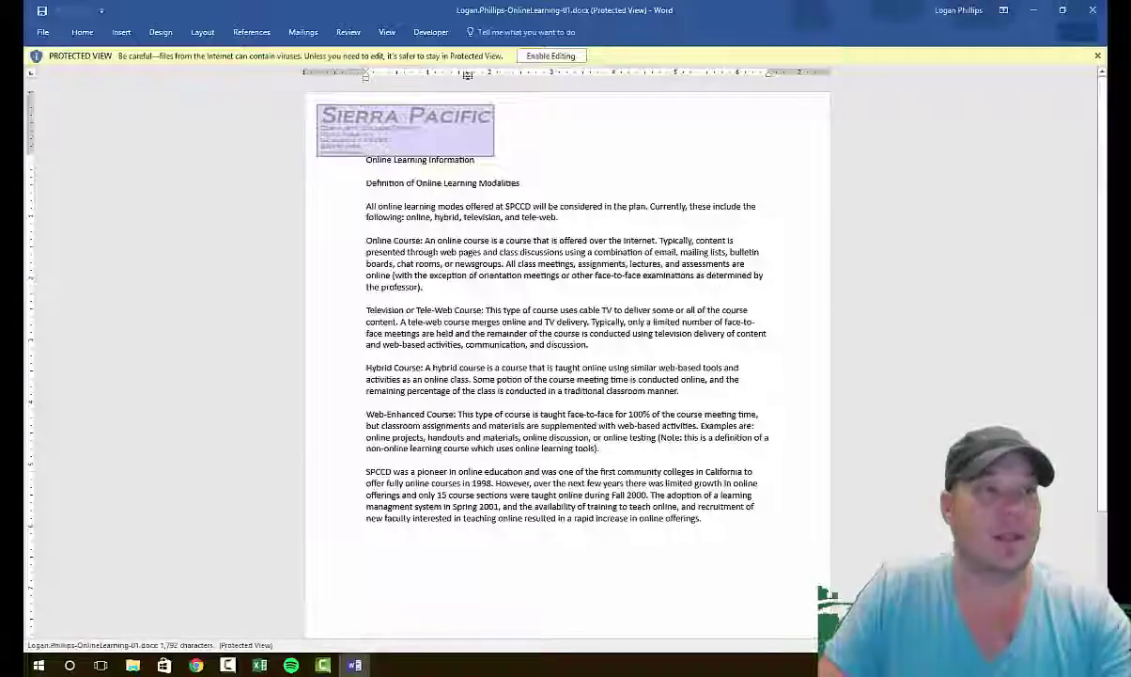
left_click(528, 56)
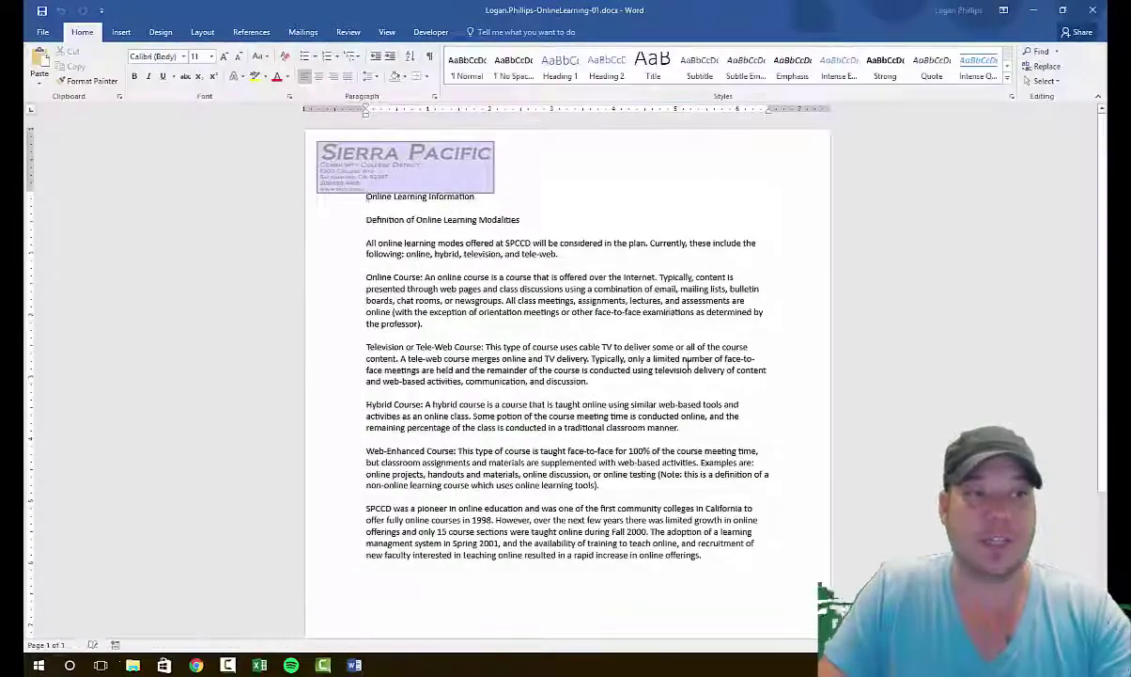
scroll(691, 367, "down", 3)
scroll(690, 367, "up", 3)
key("alt+Tab")
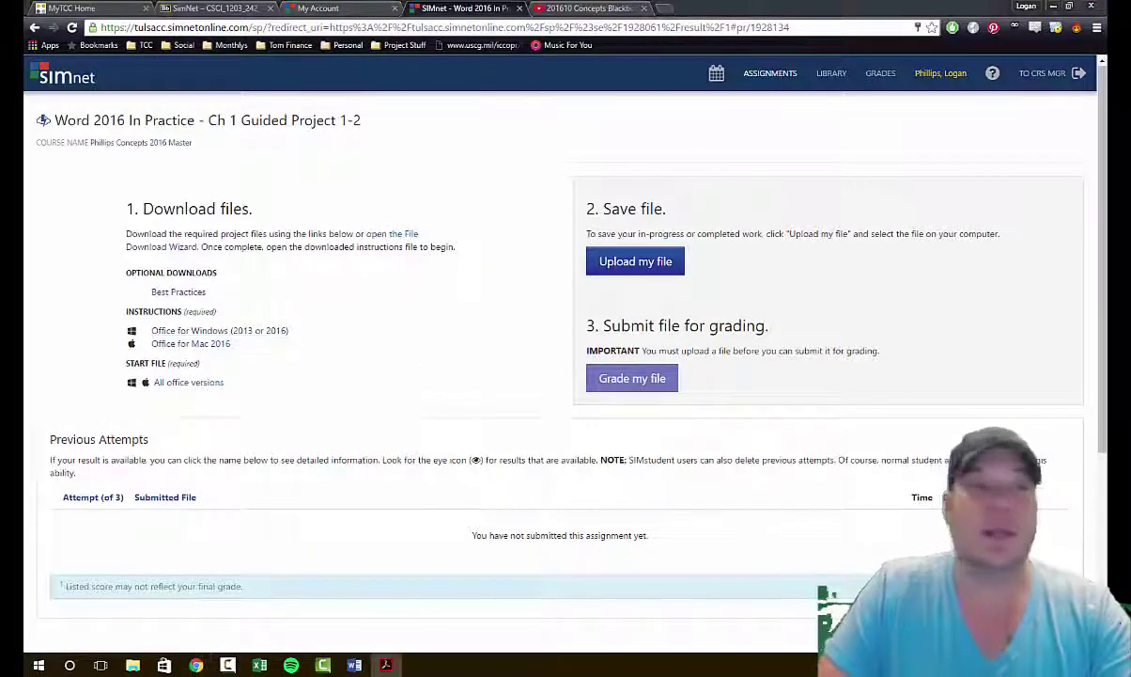
Step: Read the instructions PDF down to the Font dialog steps, then minimize Acrobat Reader
scroll(638, 334, "down", 5)
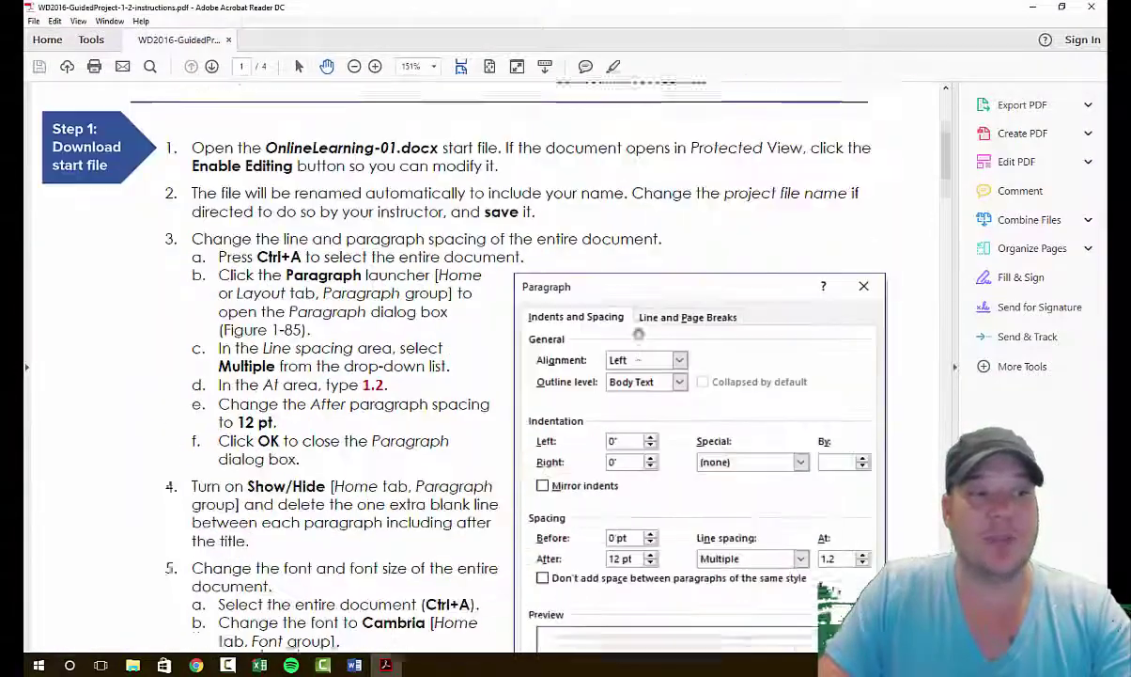
scroll(638, 334, "down", 5)
scroll(465, 467, "up", 7)
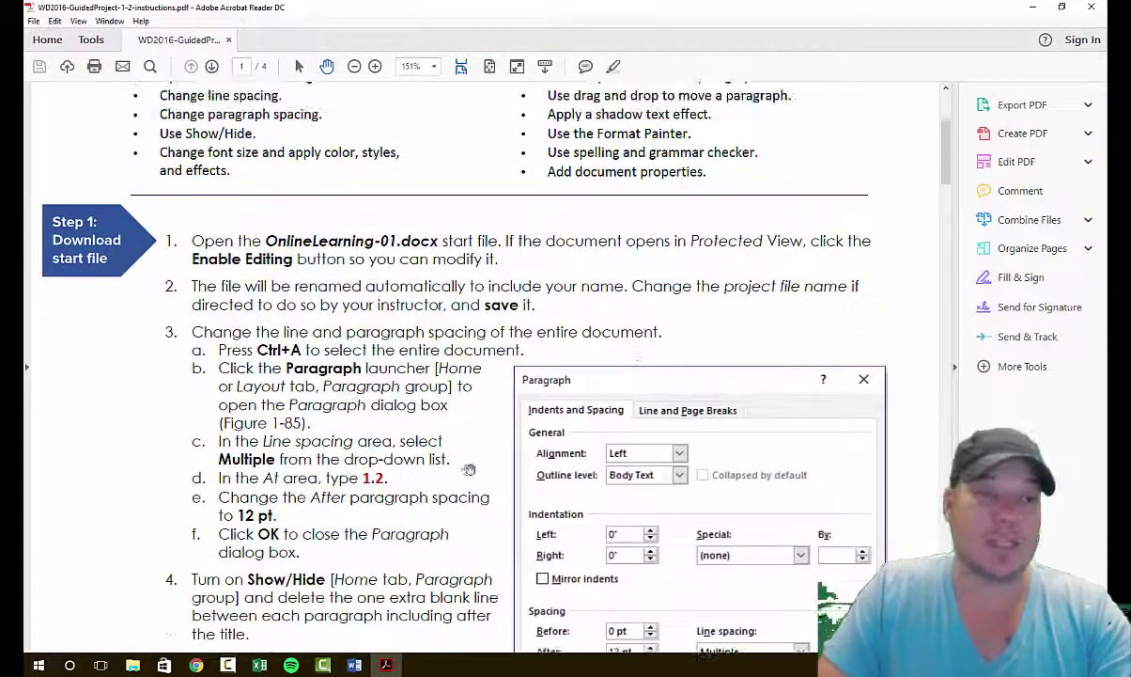
scroll(471, 468, "down", 10)
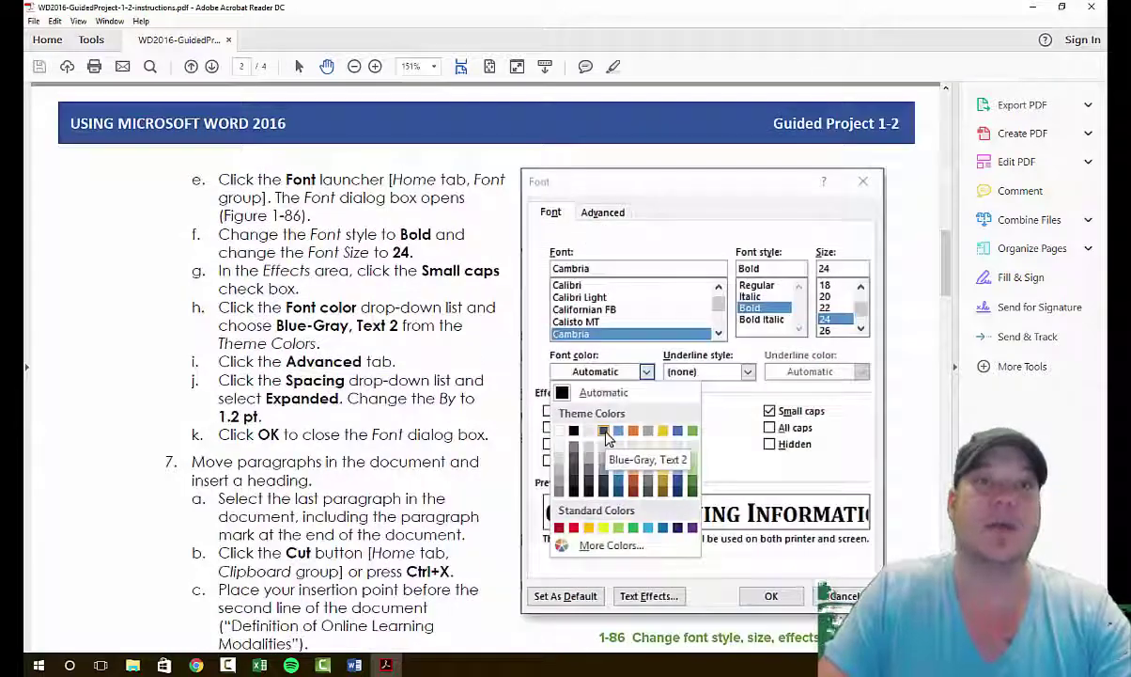
left_click(1033, 7)
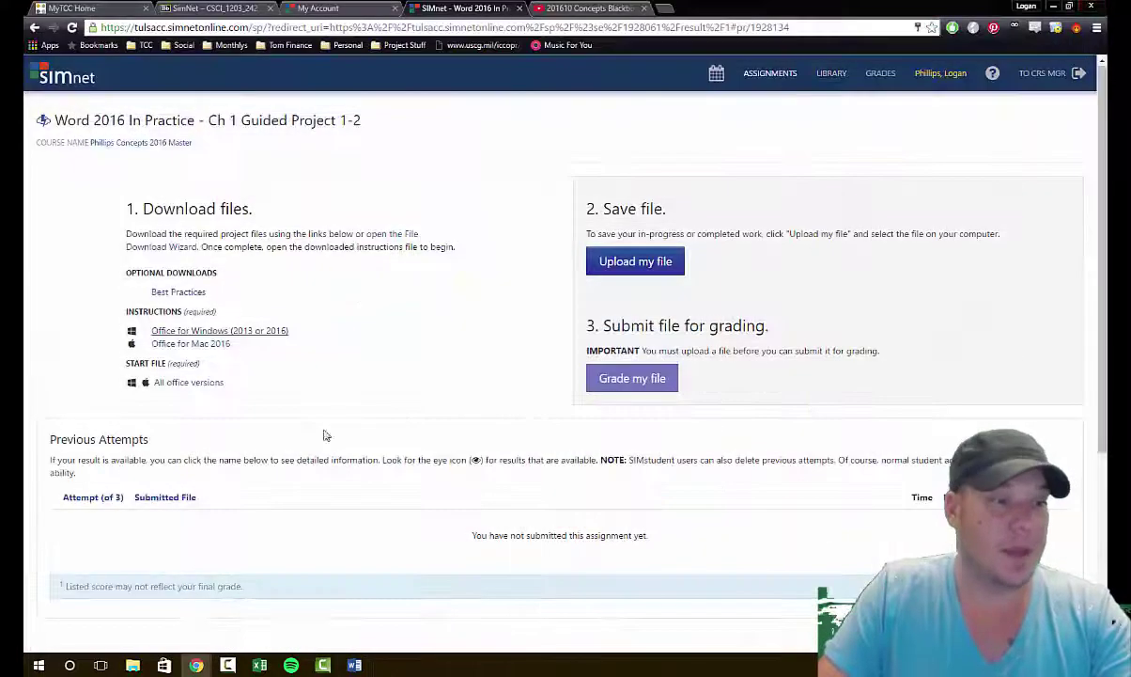
Step: Save OnlineLearning-01.docx to the Desktop with Save As, then begin the upload in SIMnet
left_click(355, 664)
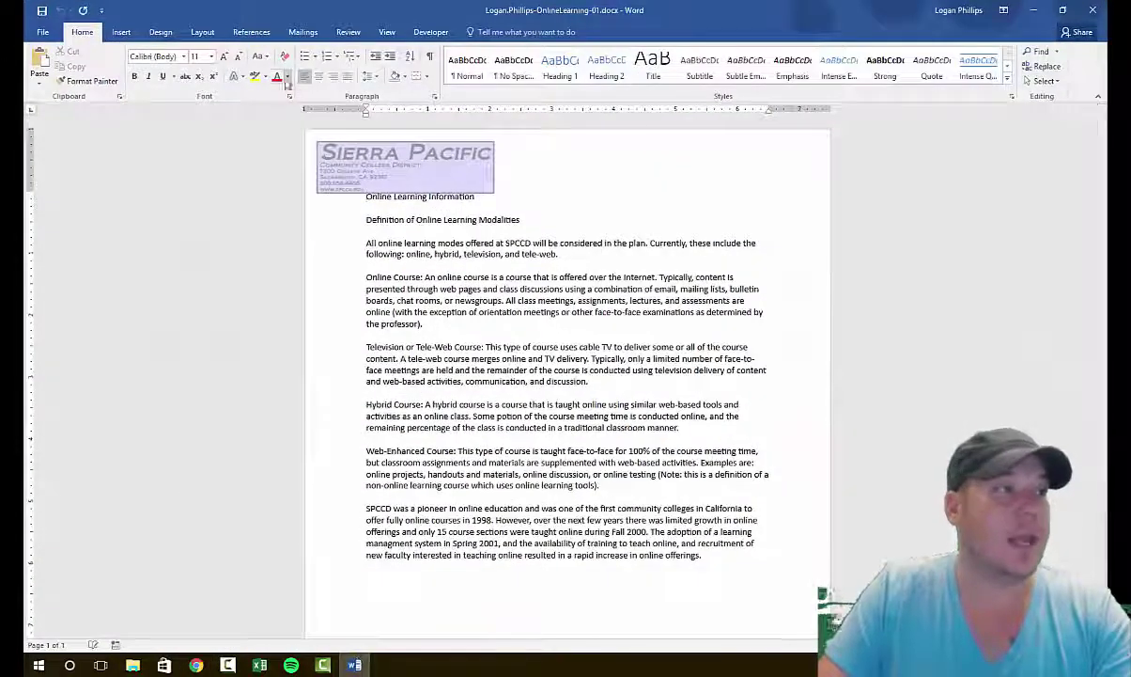
left_click(43, 32)
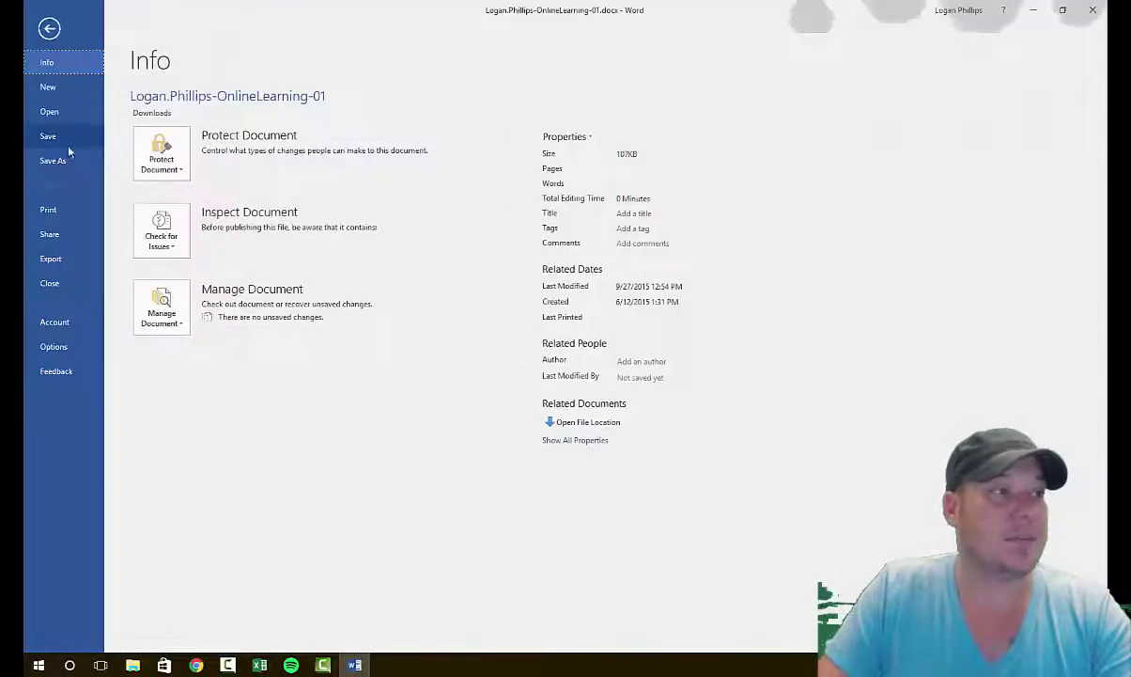
left_click(54, 159)
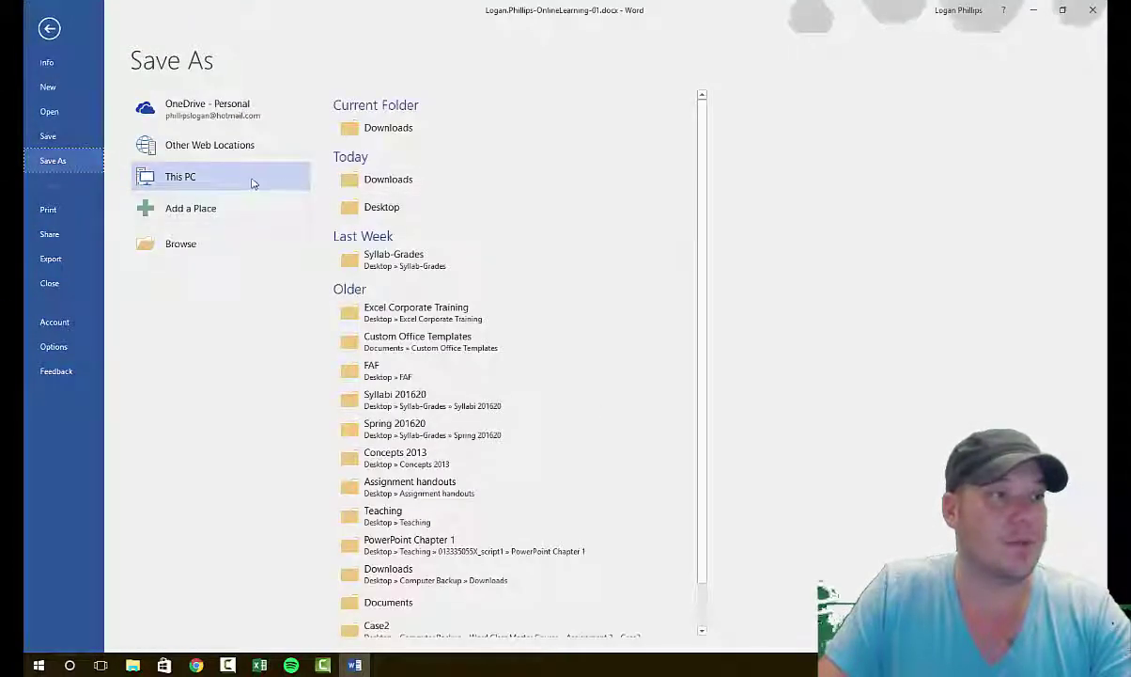
left_click(414, 222)
left_click(454, 334)
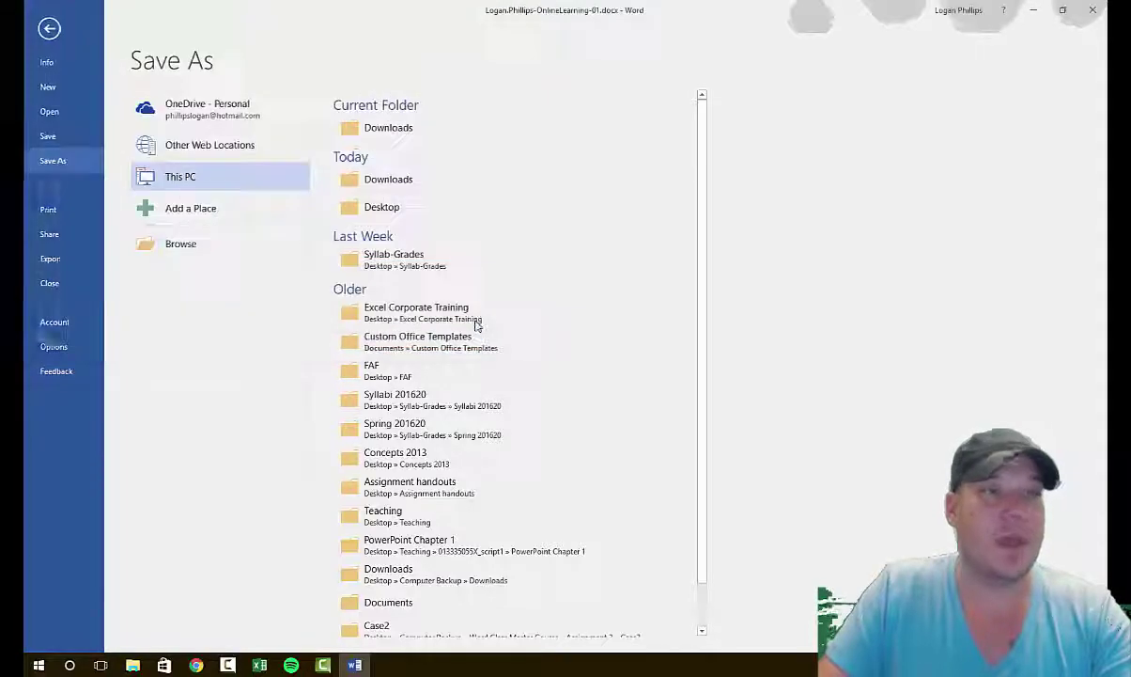
key("alt+Tab")
left_click(657, 262)
Step: Upload OnlineLearning-01.docx from the Desktop and submit it for grading, scoring 0% (0/30)
scroll(232, 227, "down", 3)
scroll(232, 227, "down", 1)
scroll(296, 220, "down", 2)
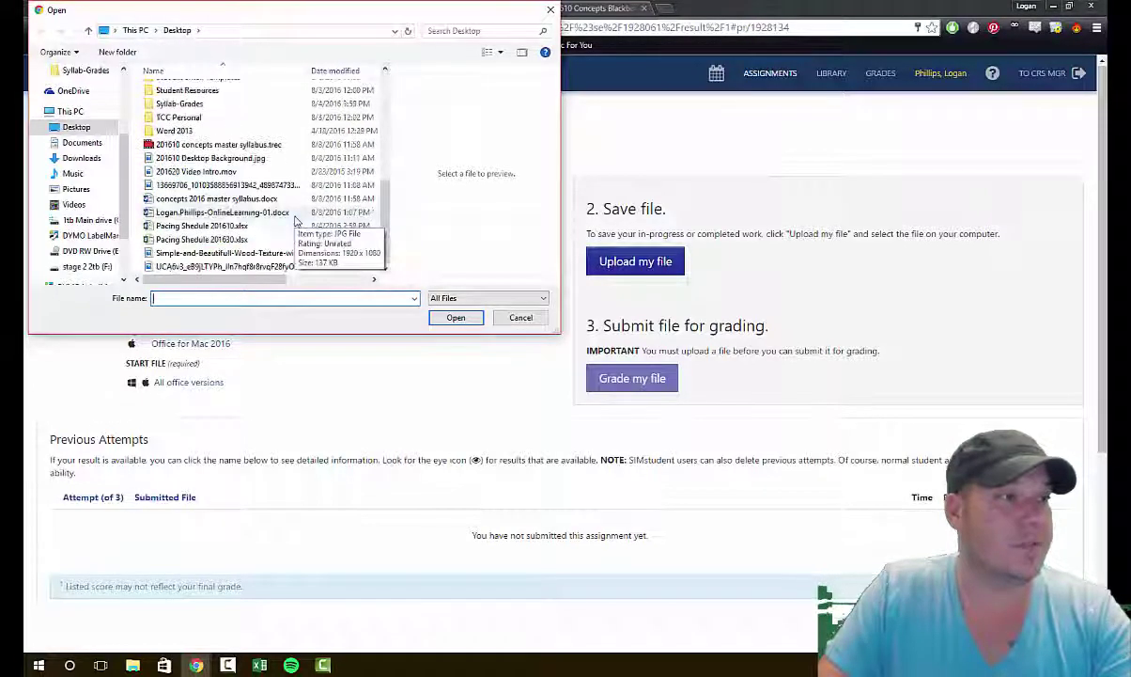
left_click(264, 212)
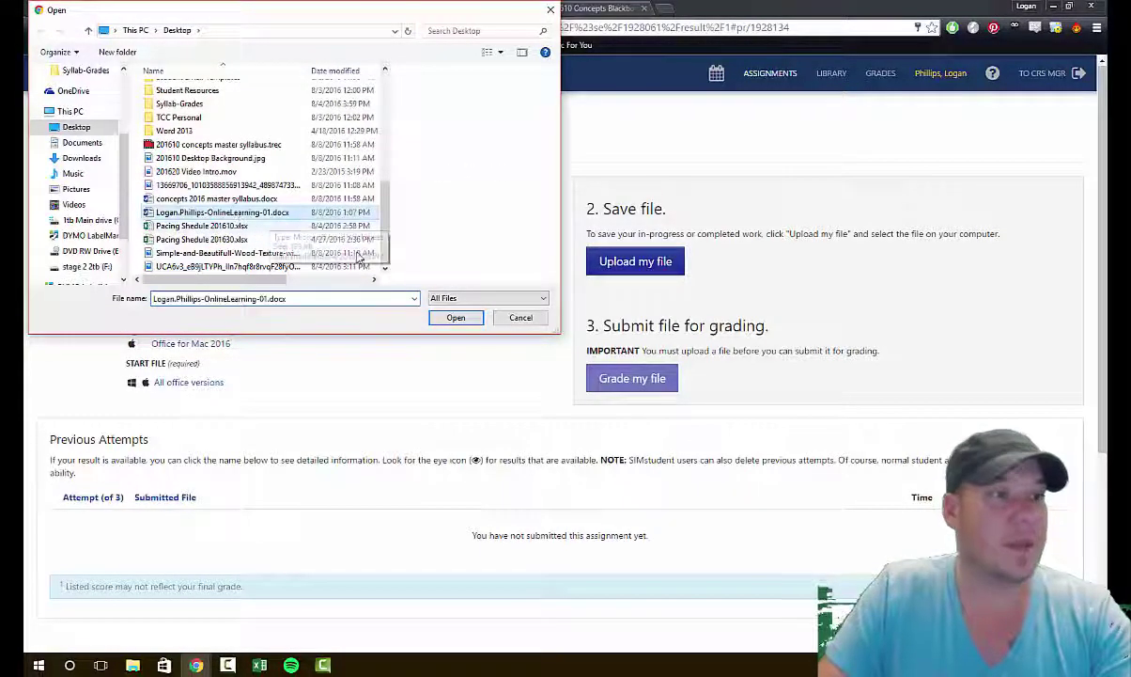
left_click(456, 318)
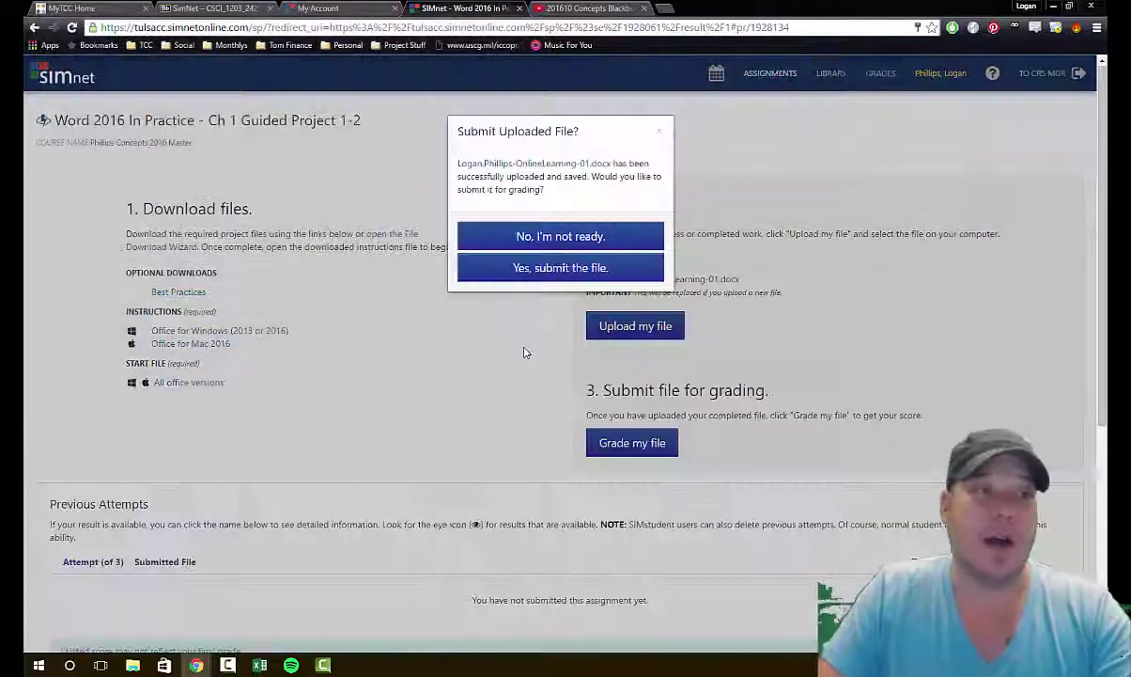
left_click(568, 268)
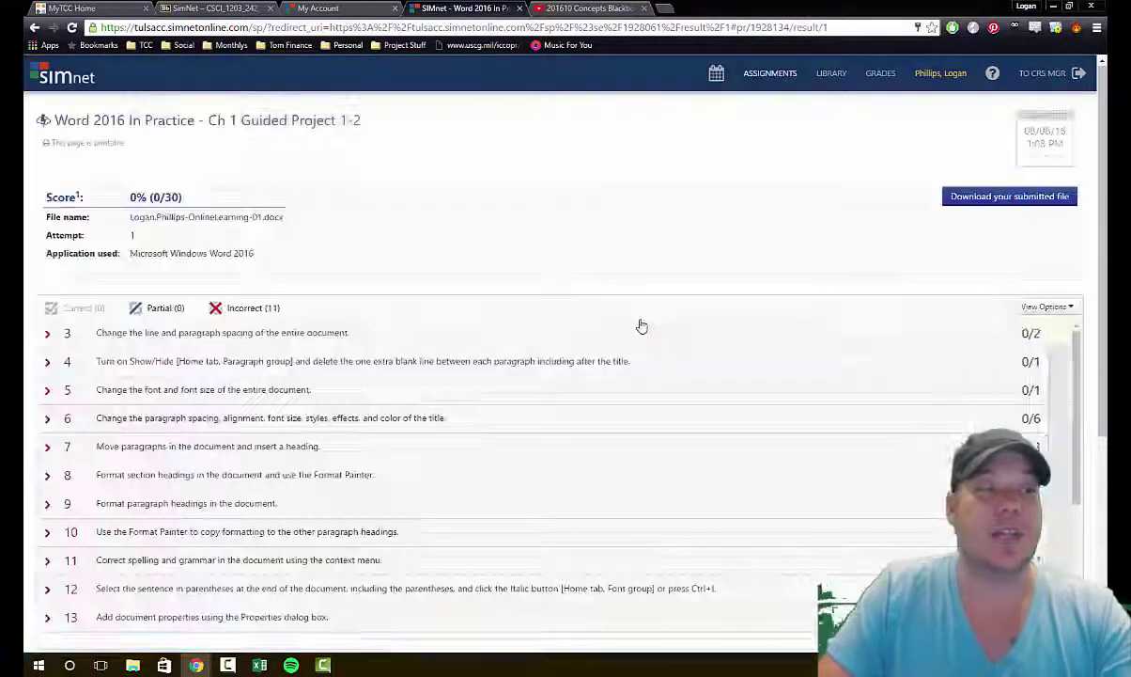
Step: Review the graded results and solution preview, then expand task 3's feedback
scroll(554, 311, "down", 1)
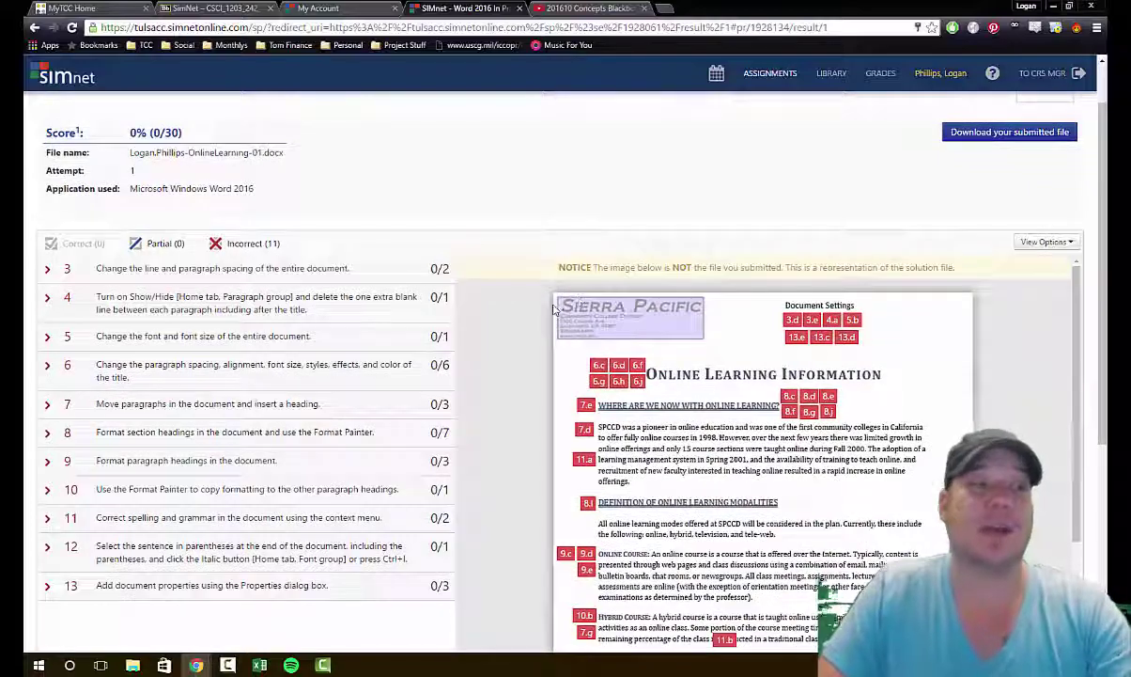
scroll(526, 337, "down", 3)
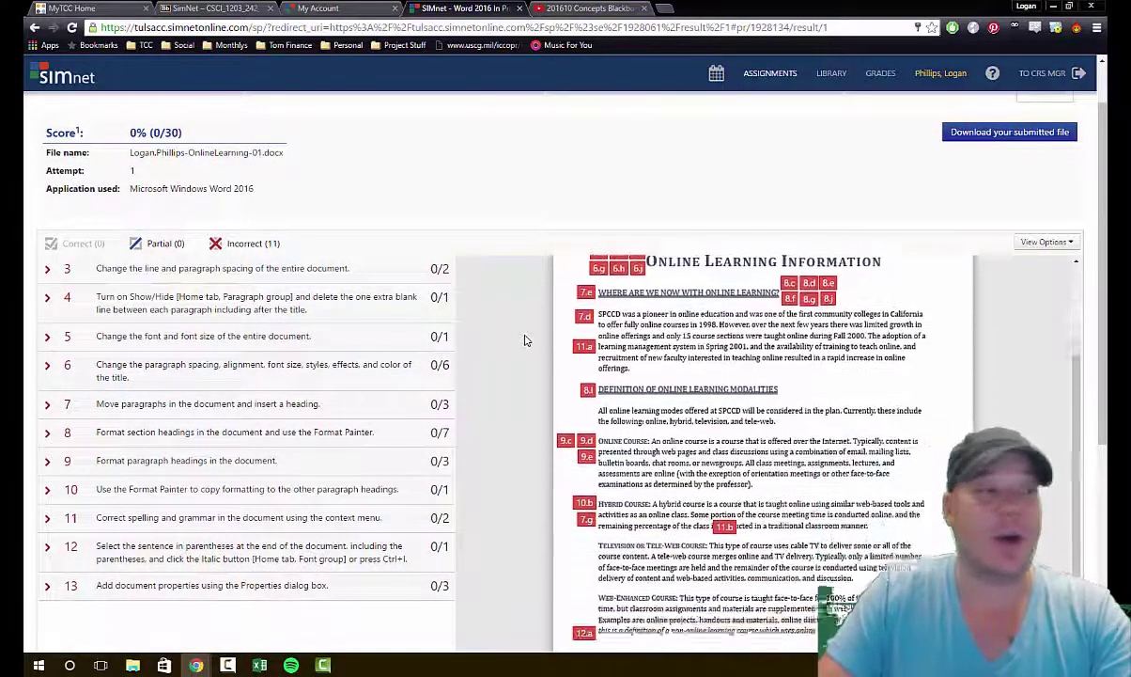
scroll(338, 423, "up", 1)
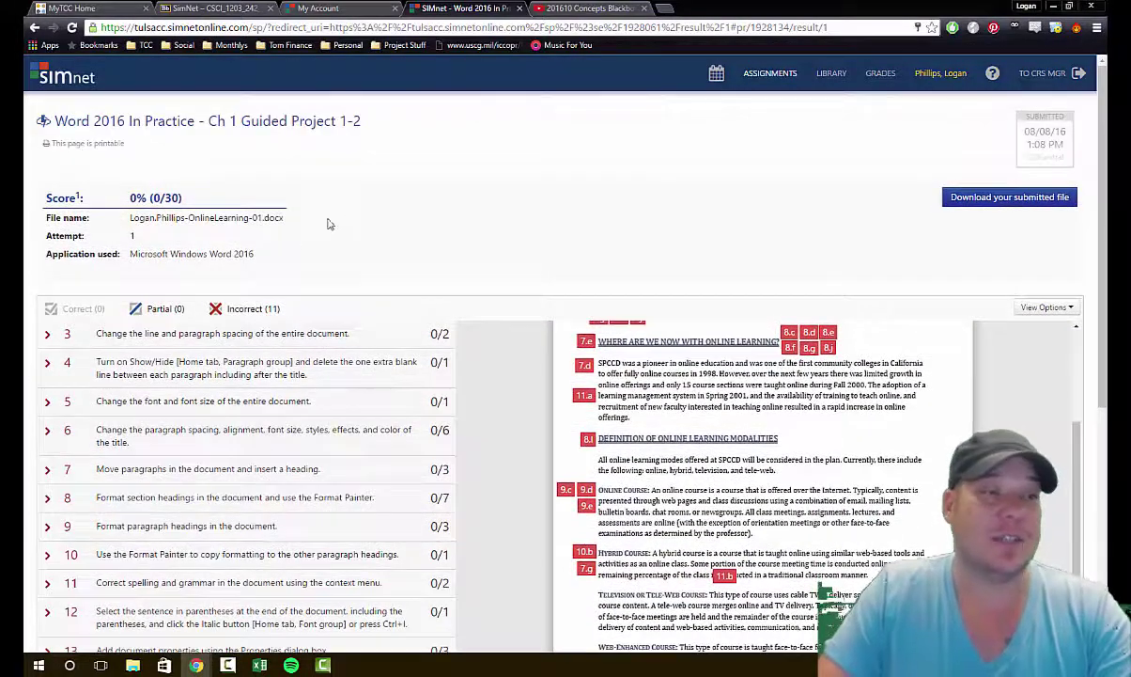
scroll(317, 222, "down", 4)
scroll(347, 300, "up", 3)
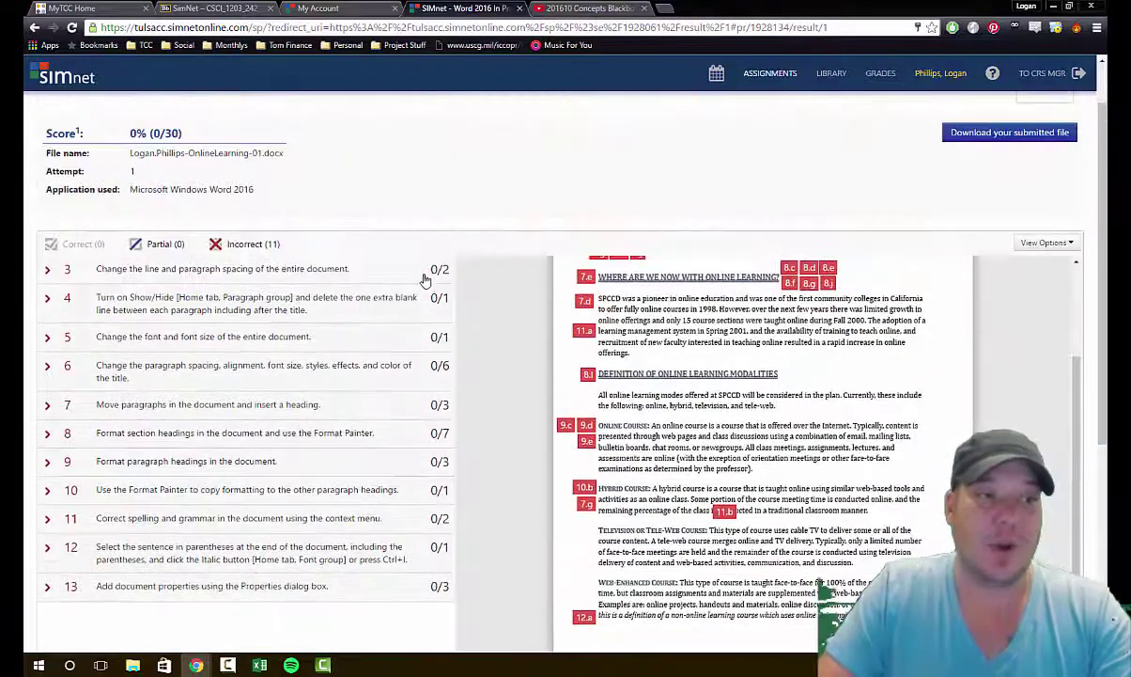
scroll(460, 282, "up", 1)
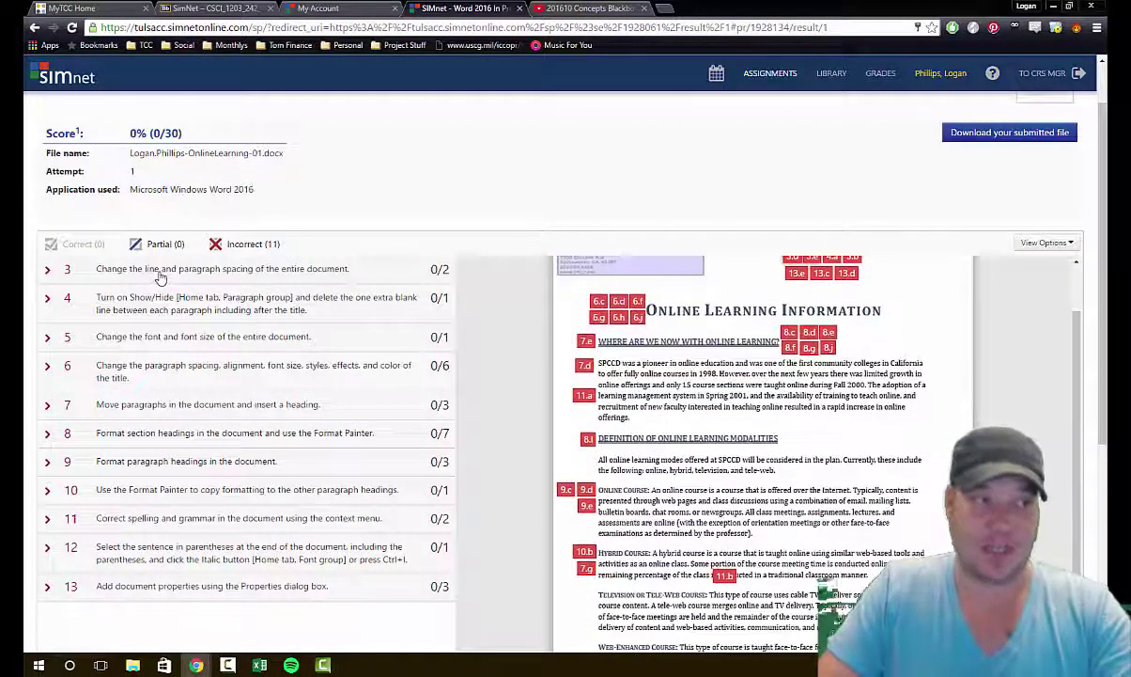
left_click(48, 271)
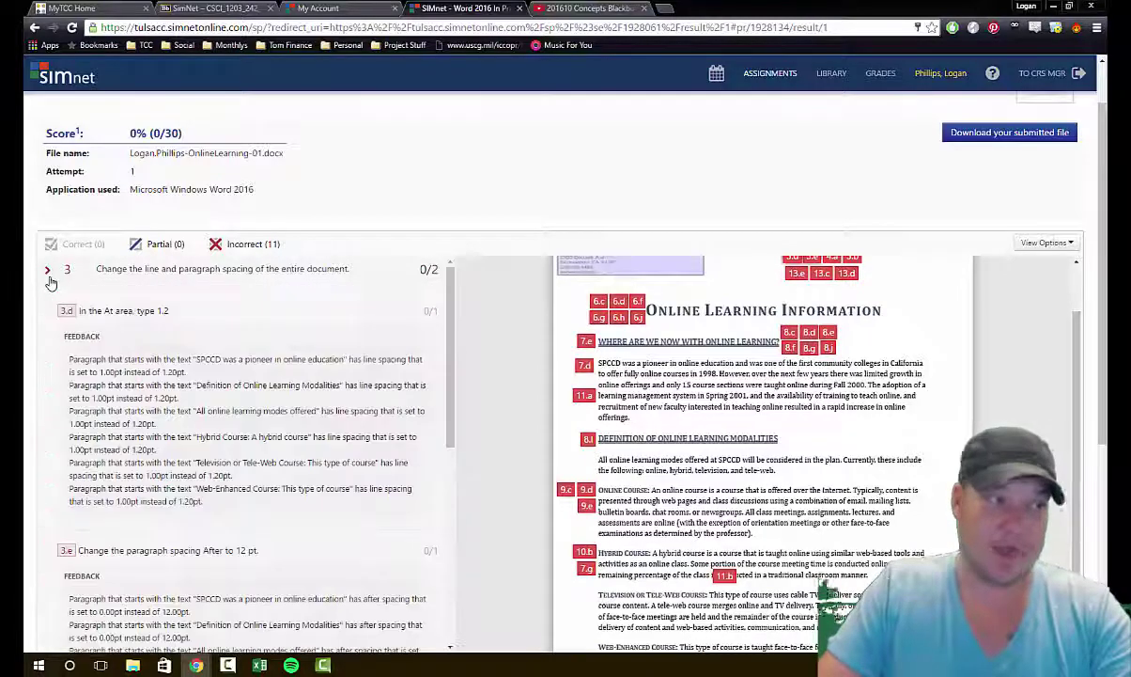
Step: Read the 3.d line-spacing and 3.e spacing-after errors, then return to the assignment list
scroll(146, 354, "down", 1)
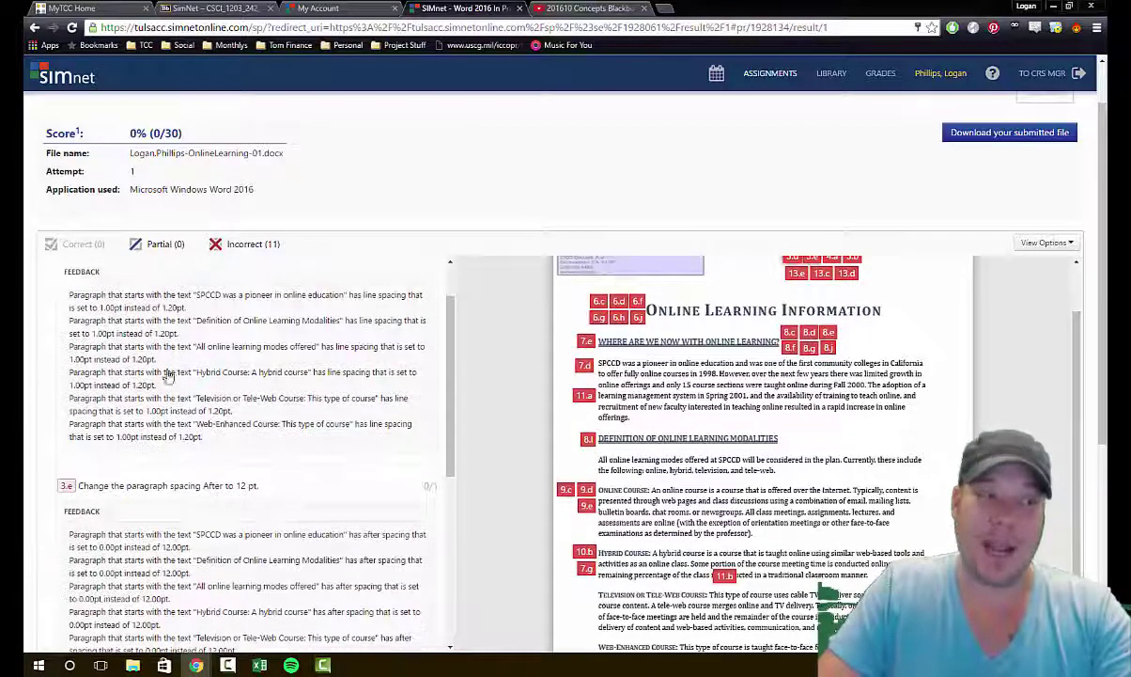
scroll(183, 404, "down", 3)
scroll(207, 456, "up", 1)
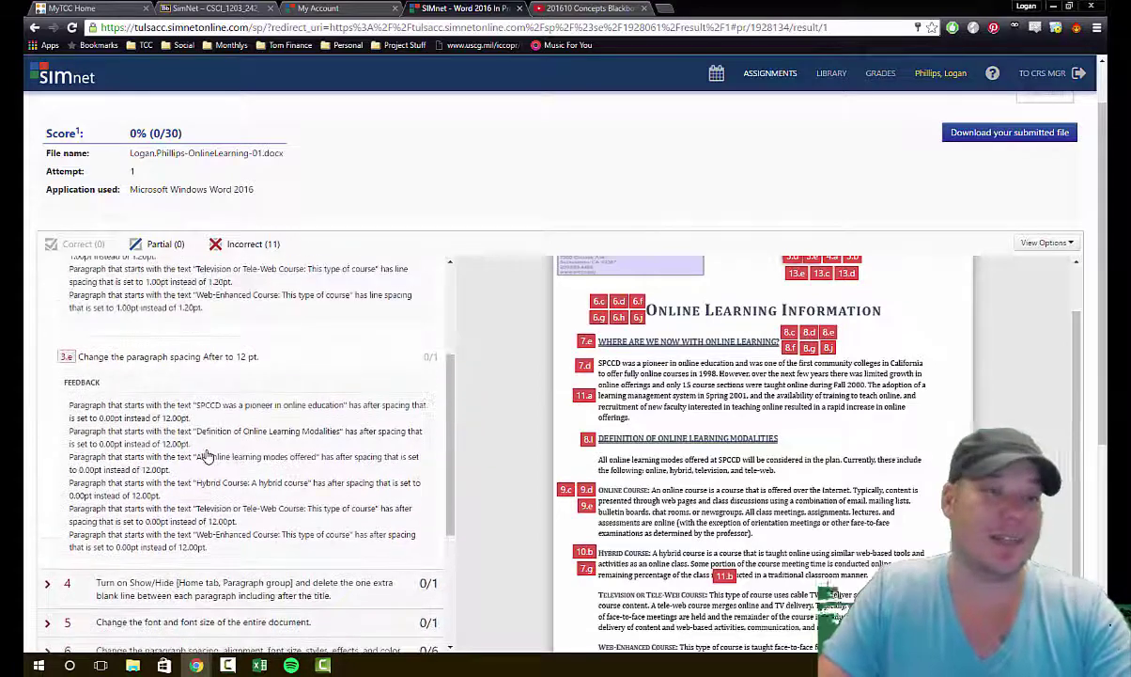
scroll(207, 456, "up", 1)
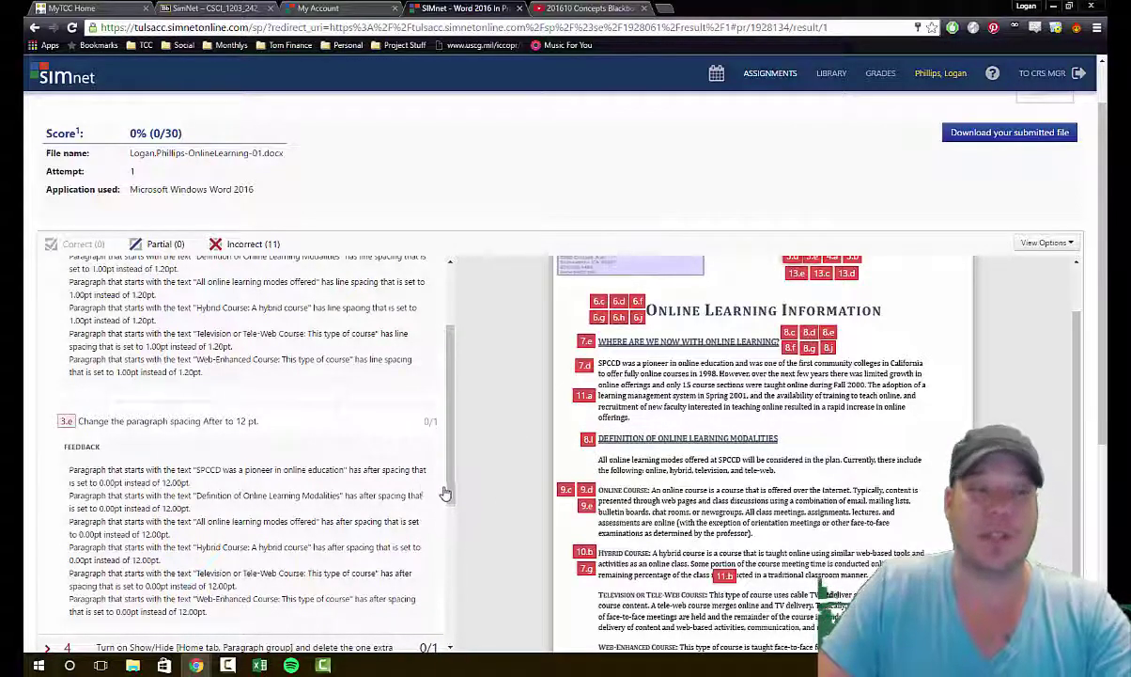
scroll(331, 404, "down", 3)
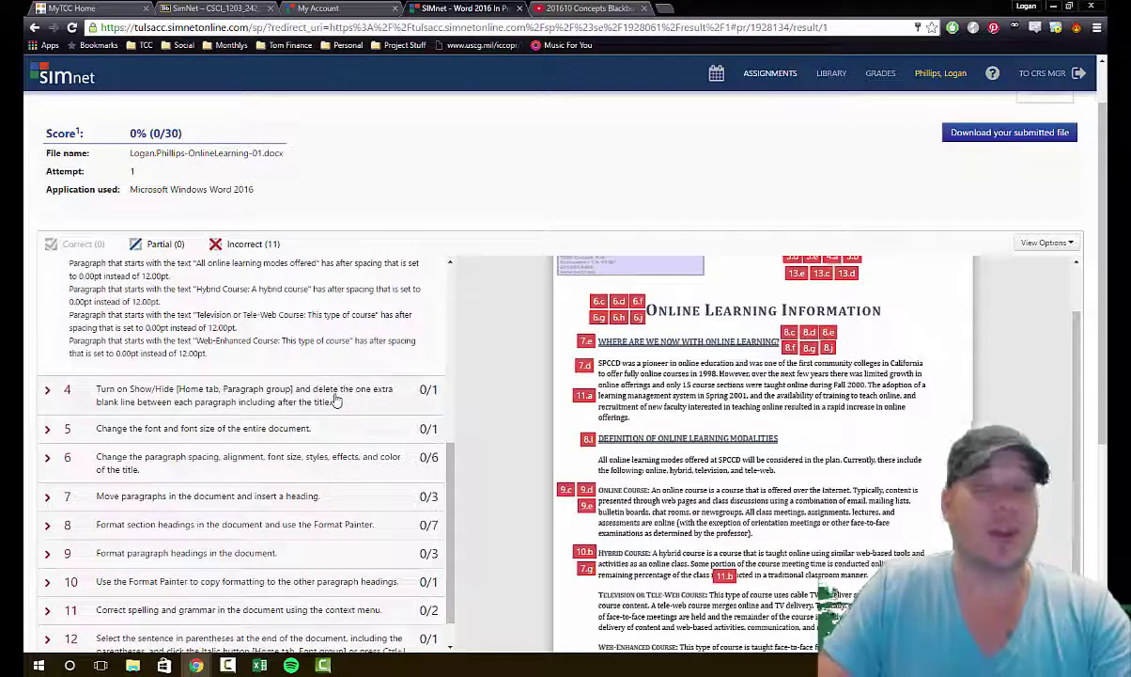
scroll(338, 411, "up", 3)
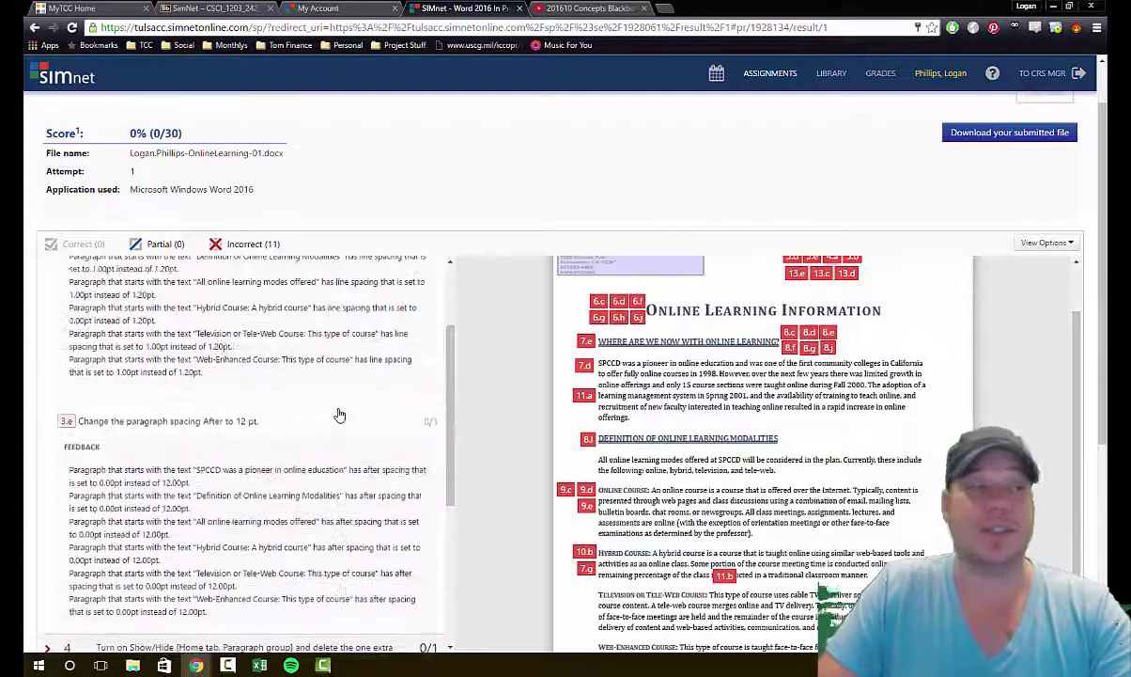
scroll(340, 412, "up", 2)
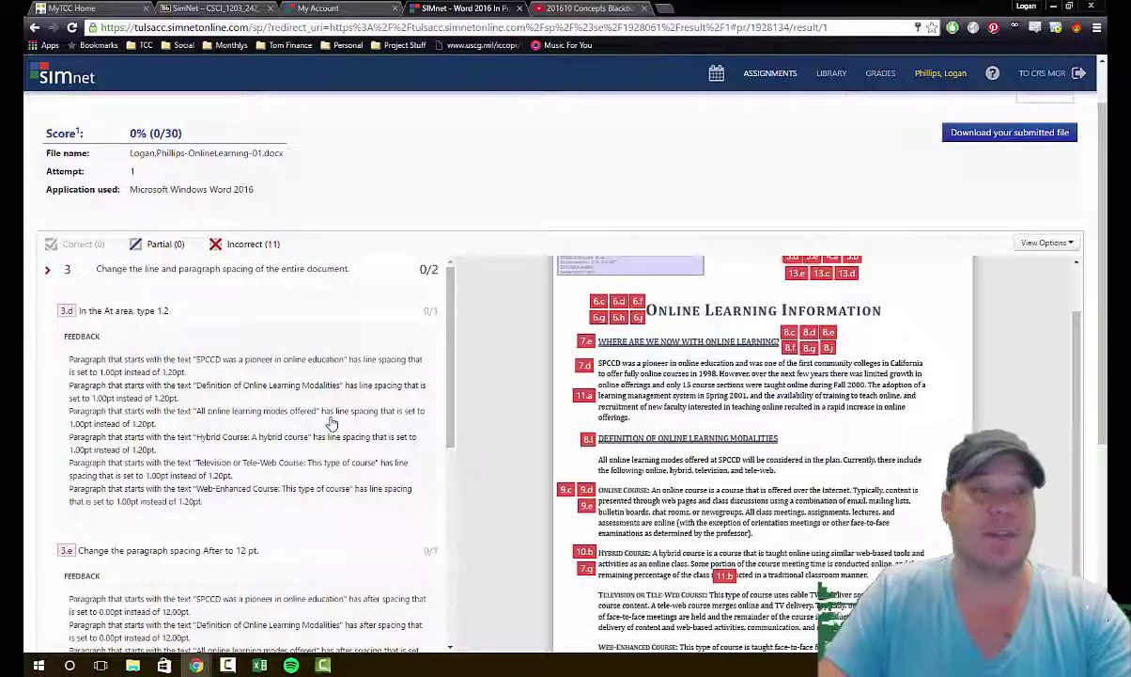
left_click(769, 73)
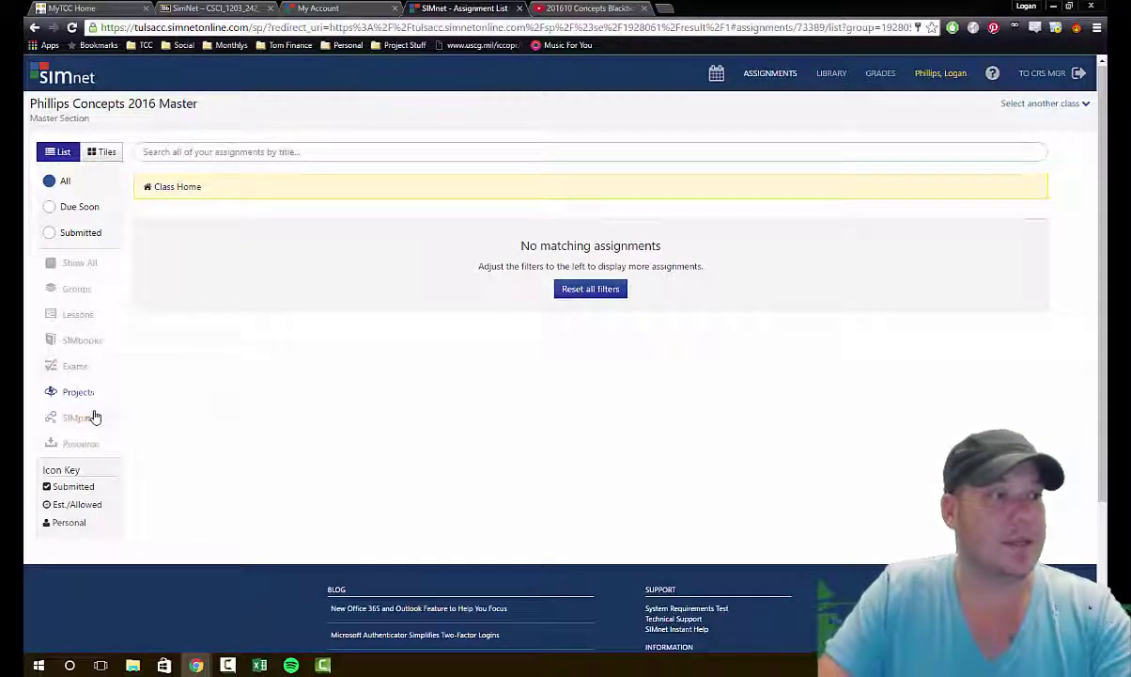
Step: Check Show All and open the Final Exams folder listing its three exams
left_click(79, 263)
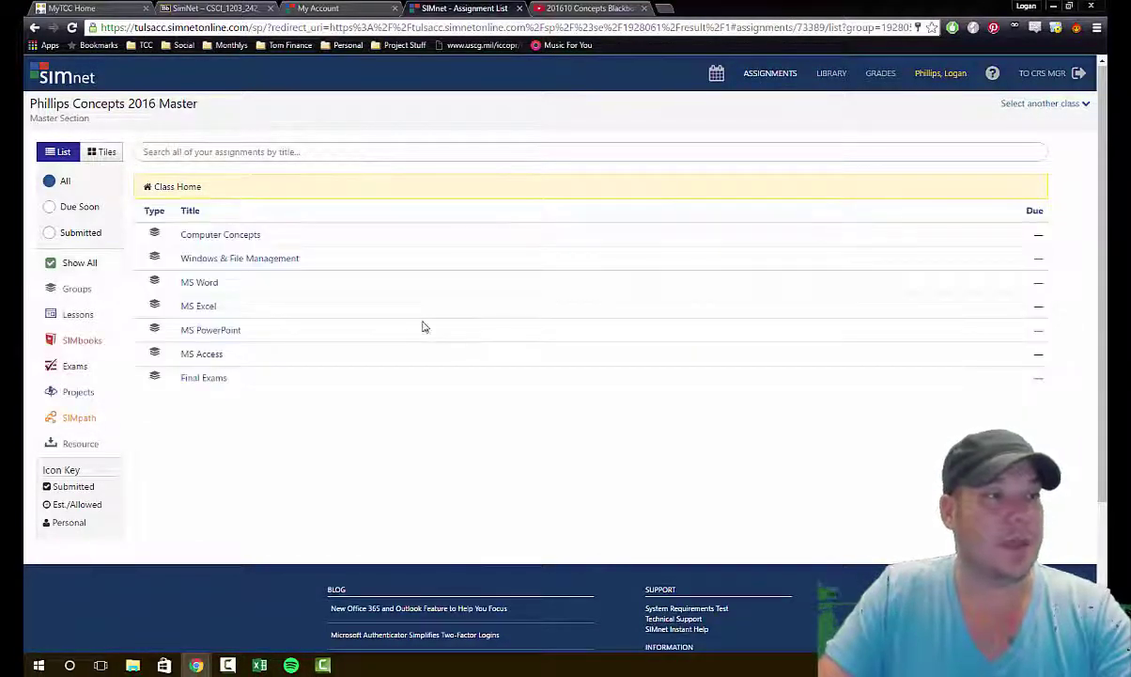
left_click(205, 380)
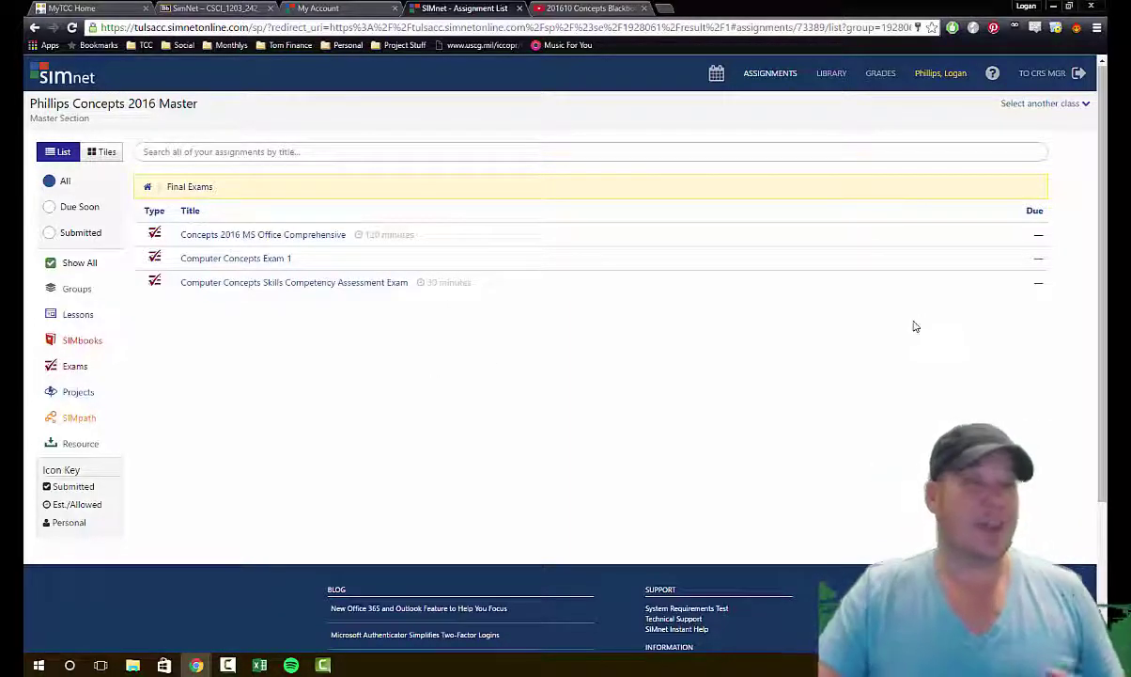
Step: Open the August 2016 class calendar and browse other available classes without switching
left_click(717, 78)
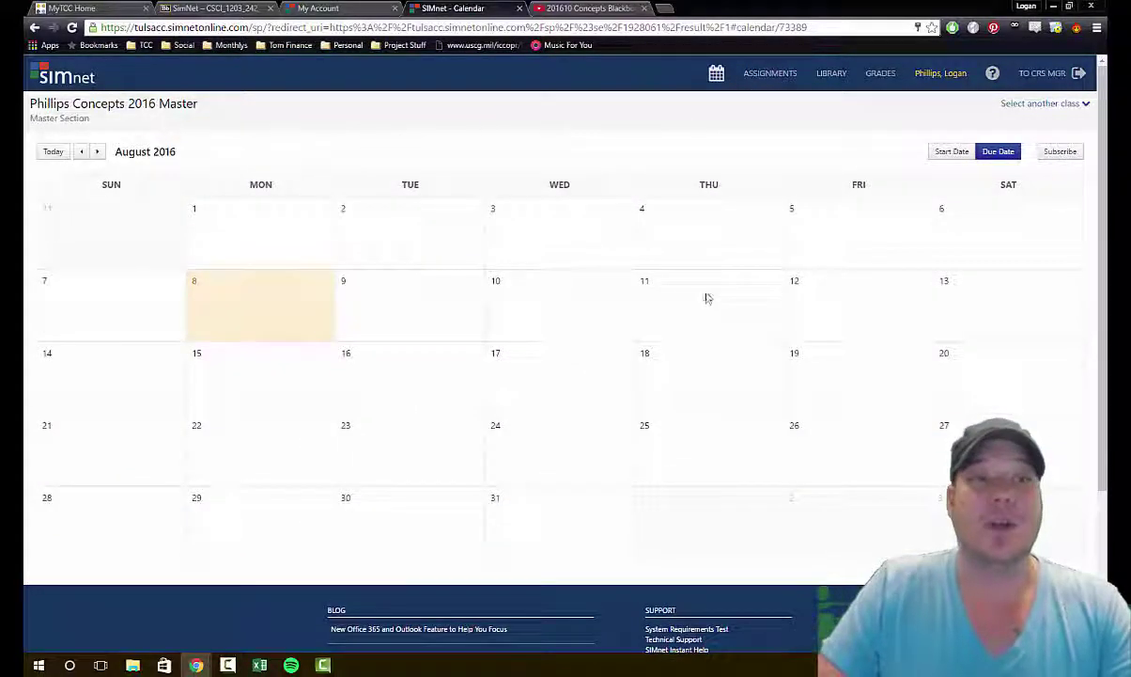
left_click(1080, 104)
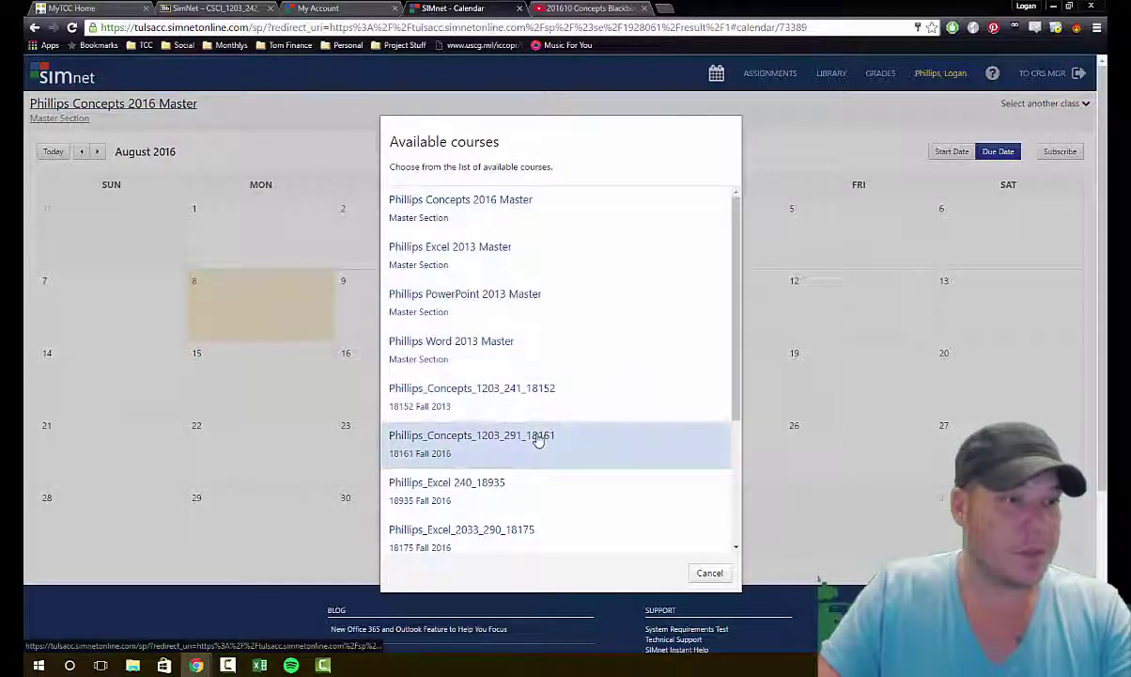
scroll(538, 441, "down", 4)
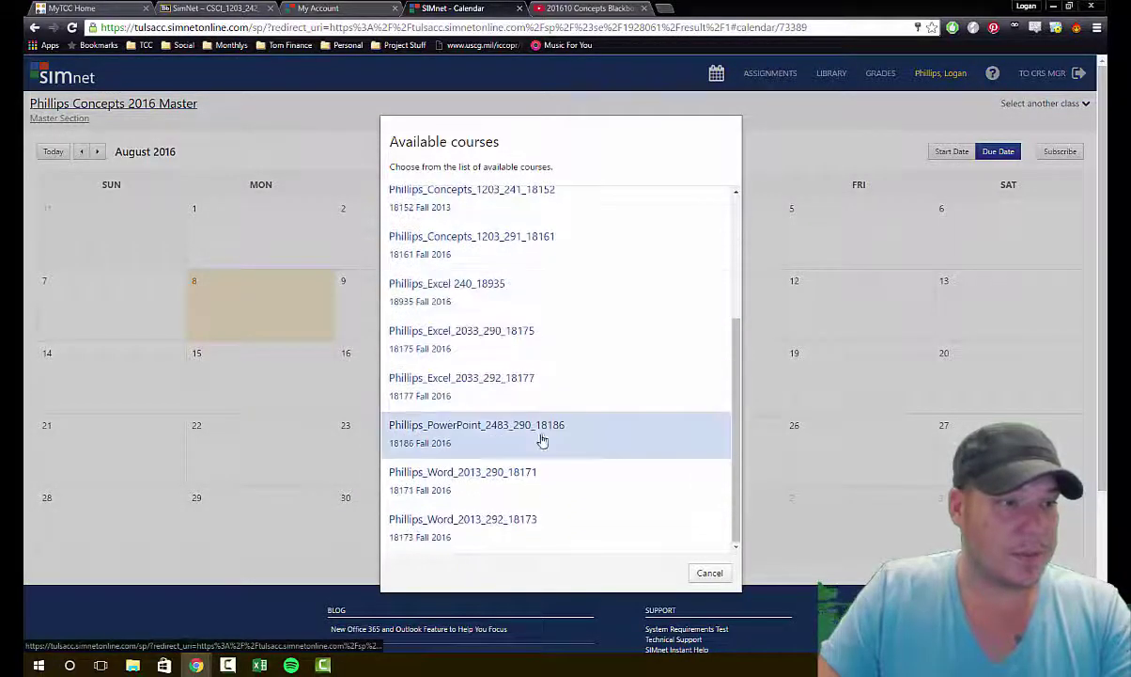
scroll(583, 423, "up", 4)
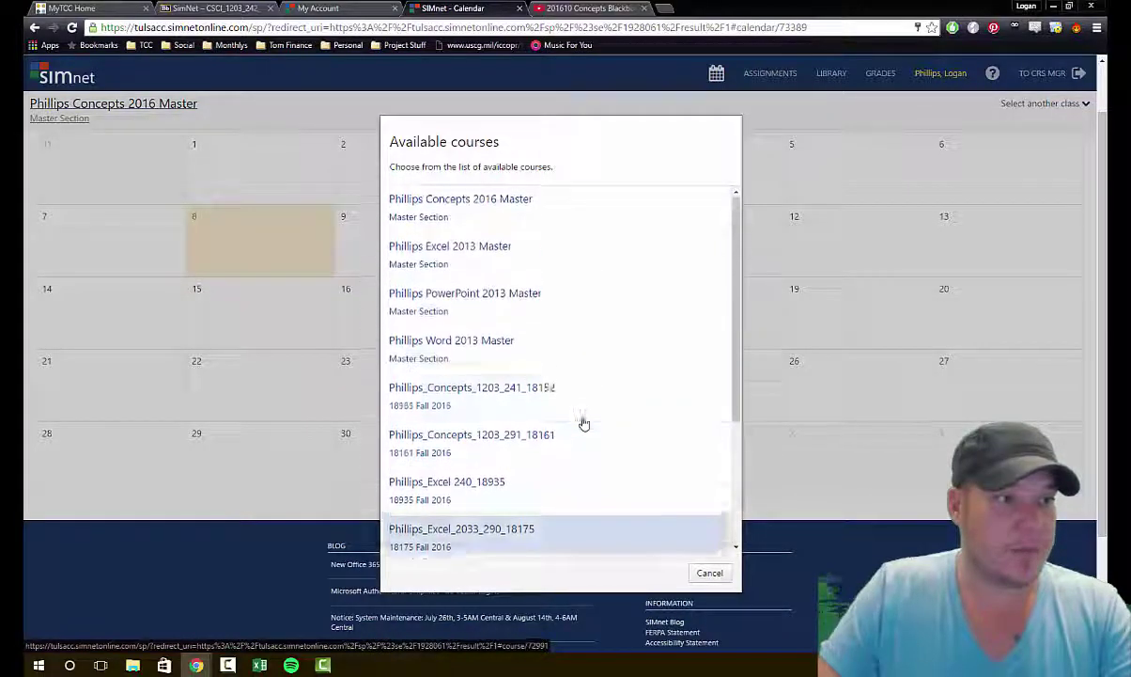
left_click(772, 136)
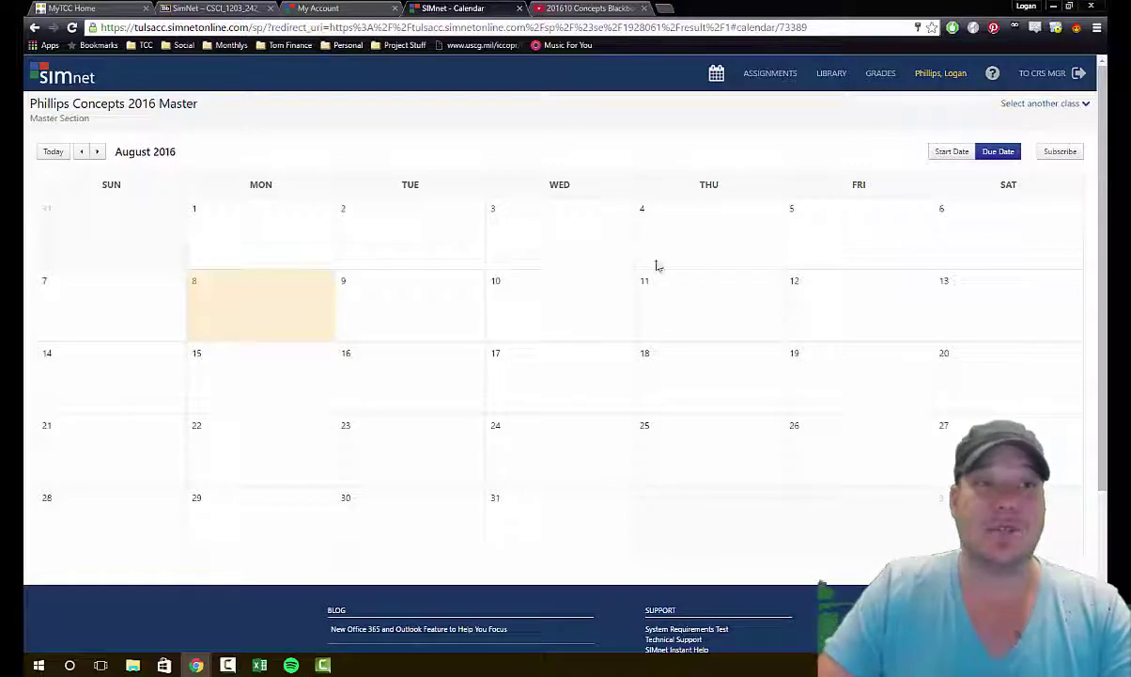
Step: Open the Gradebook and scroll through every chapter and exam, with Word Chapter 1 graded 0
left_click(884, 75)
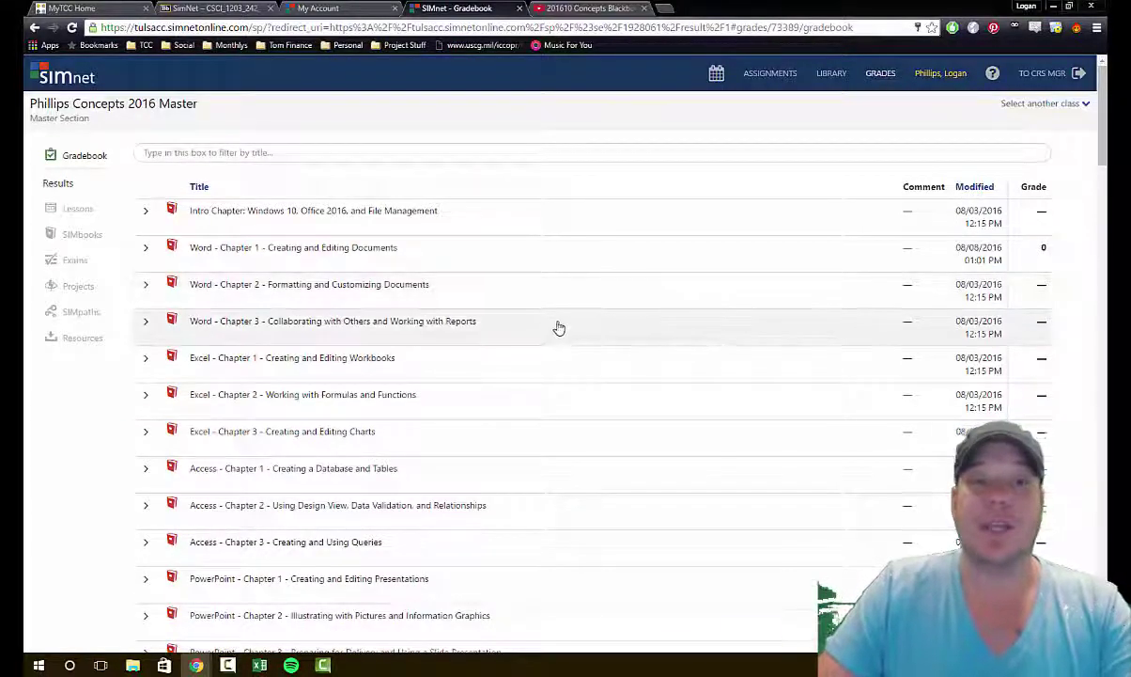
scroll(559, 326, "down", 7)
scroll(562, 331, "down", 20)
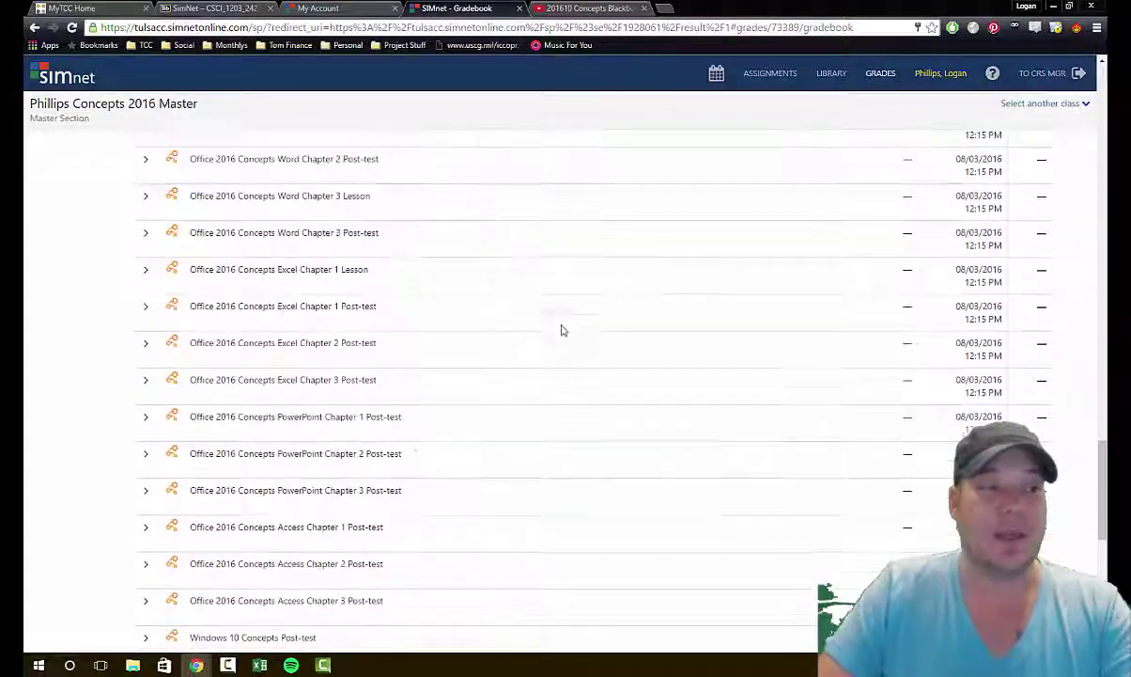
scroll(568, 329, "up", 3)
scroll(473, 440, "down", 5)
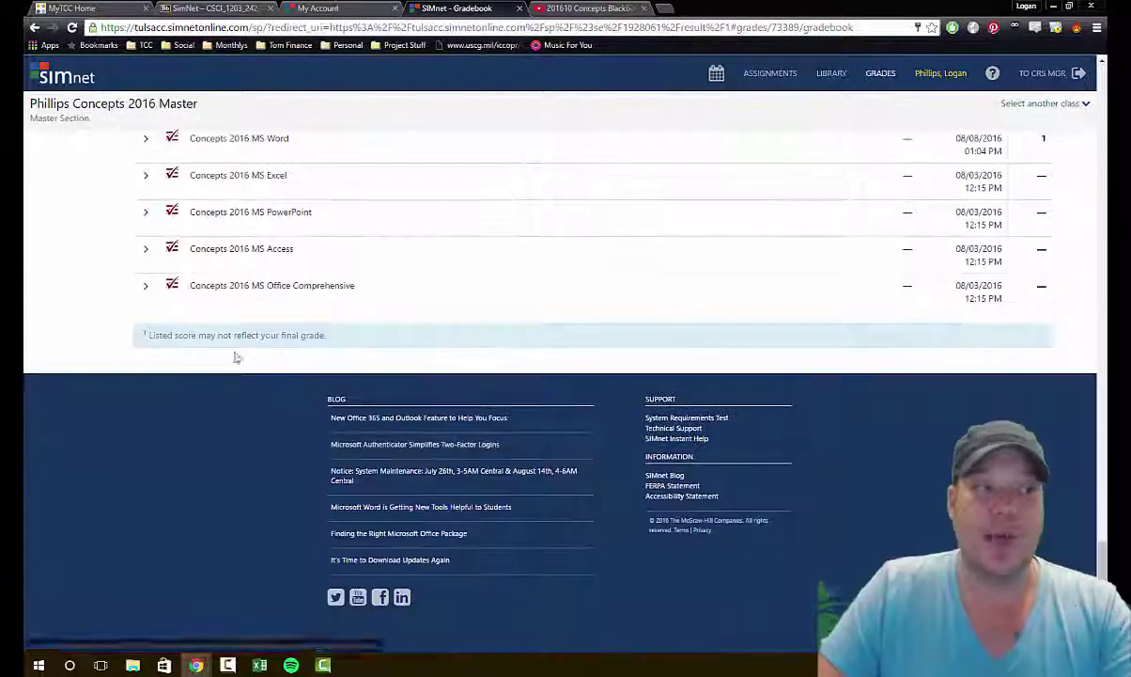
scroll(653, 312, "up", 20)
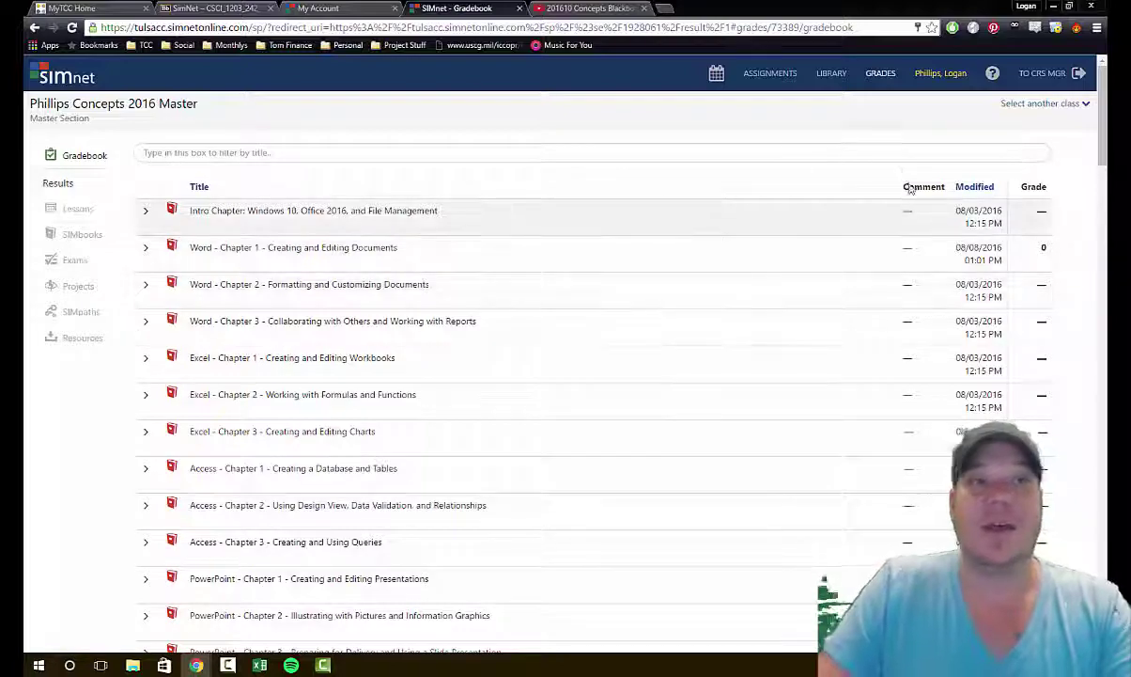
Step: Return to the Assignments list showing the folders from Computer Concepts through Final Exams
left_click(768, 73)
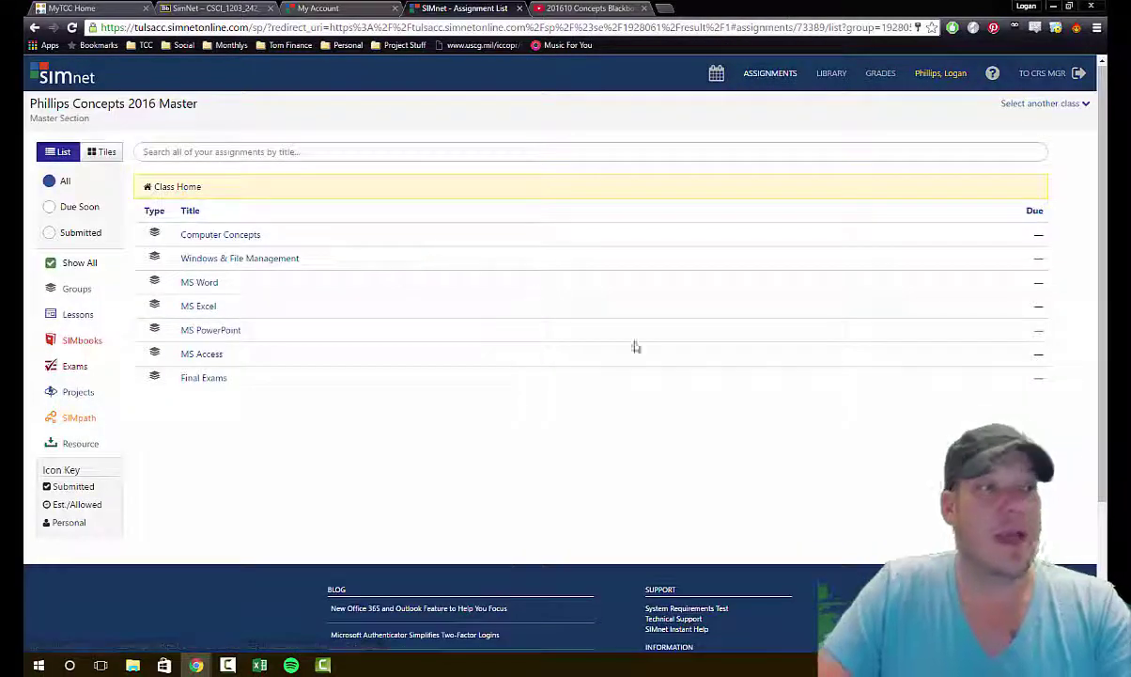